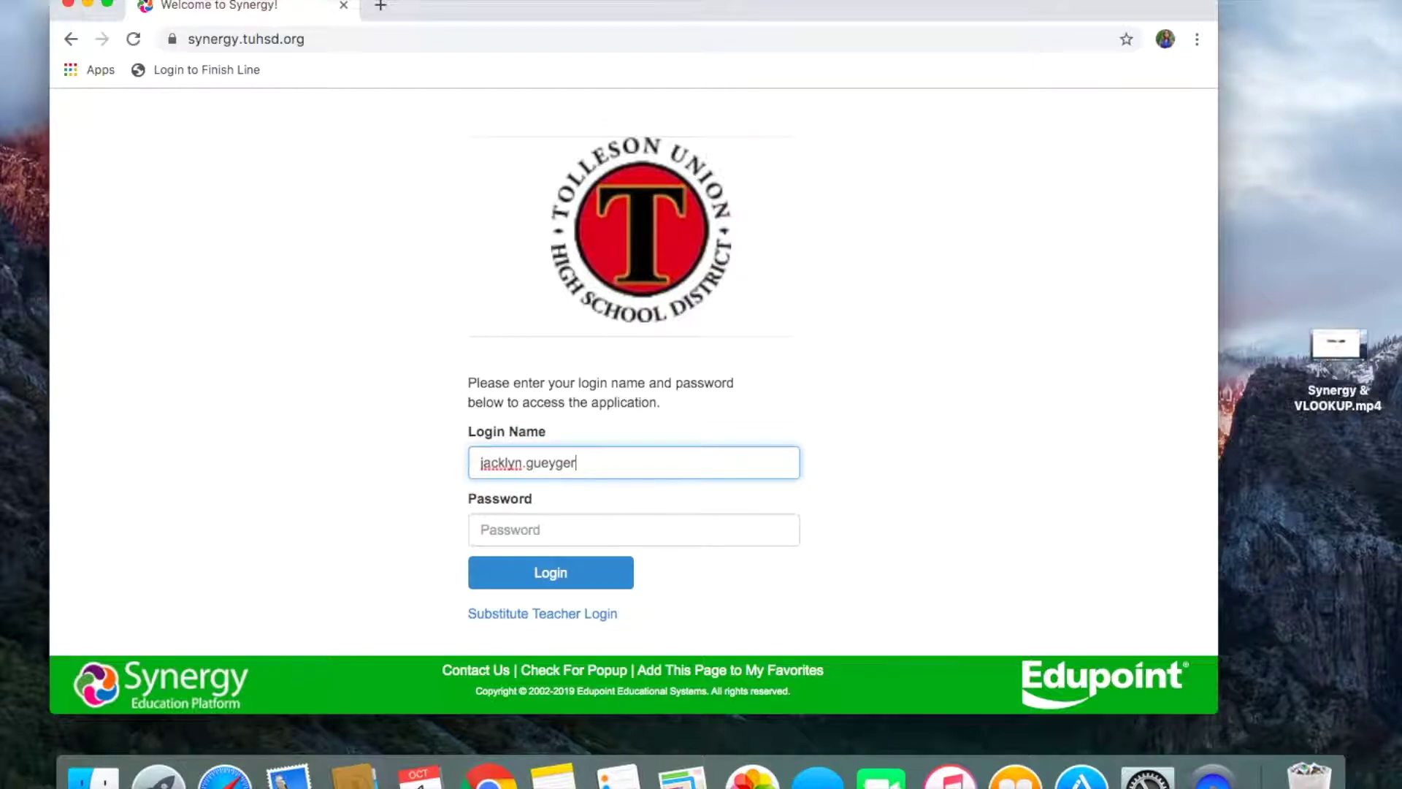
Step: Enter the account password on the Synergy login page and sign in
{"action": "left_click", "coordinate": [634, 529]}
{"action": "type", "text": "••"}
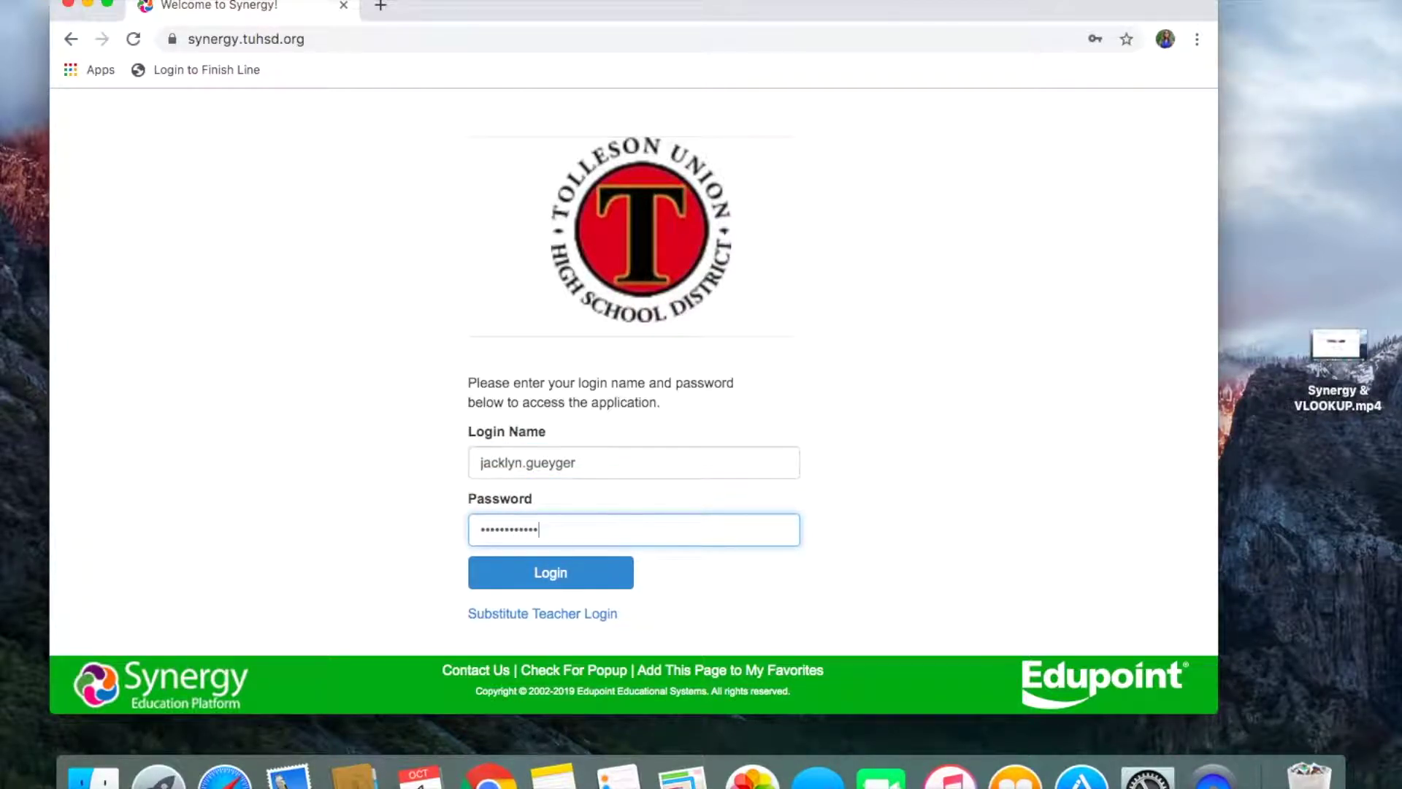
{"action": "left_click", "coordinate": [573, 571]}
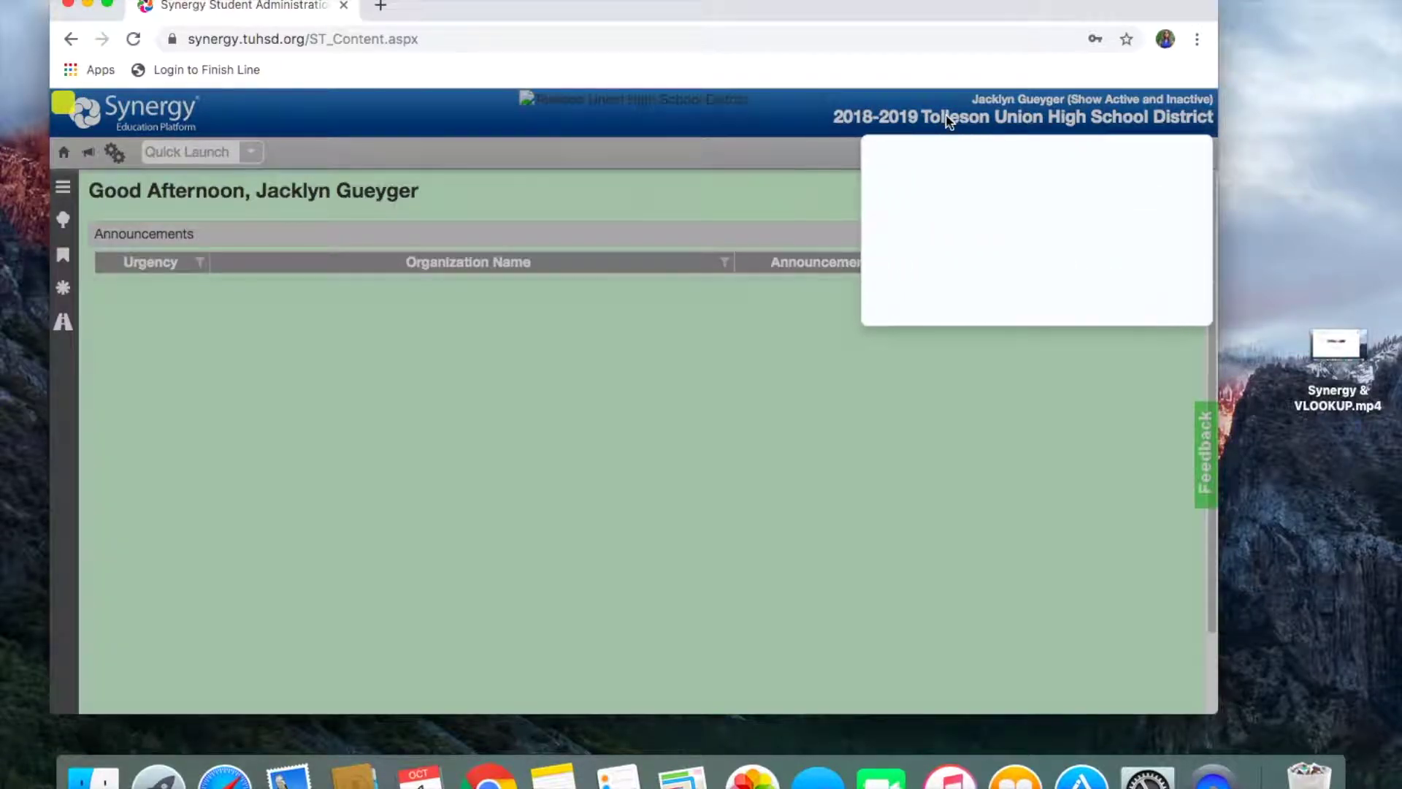
Step: Set the focus year to 2018-2019 showing active and inactive students, and save
{"action": "left_click", "coordinate": [1048, 184]}
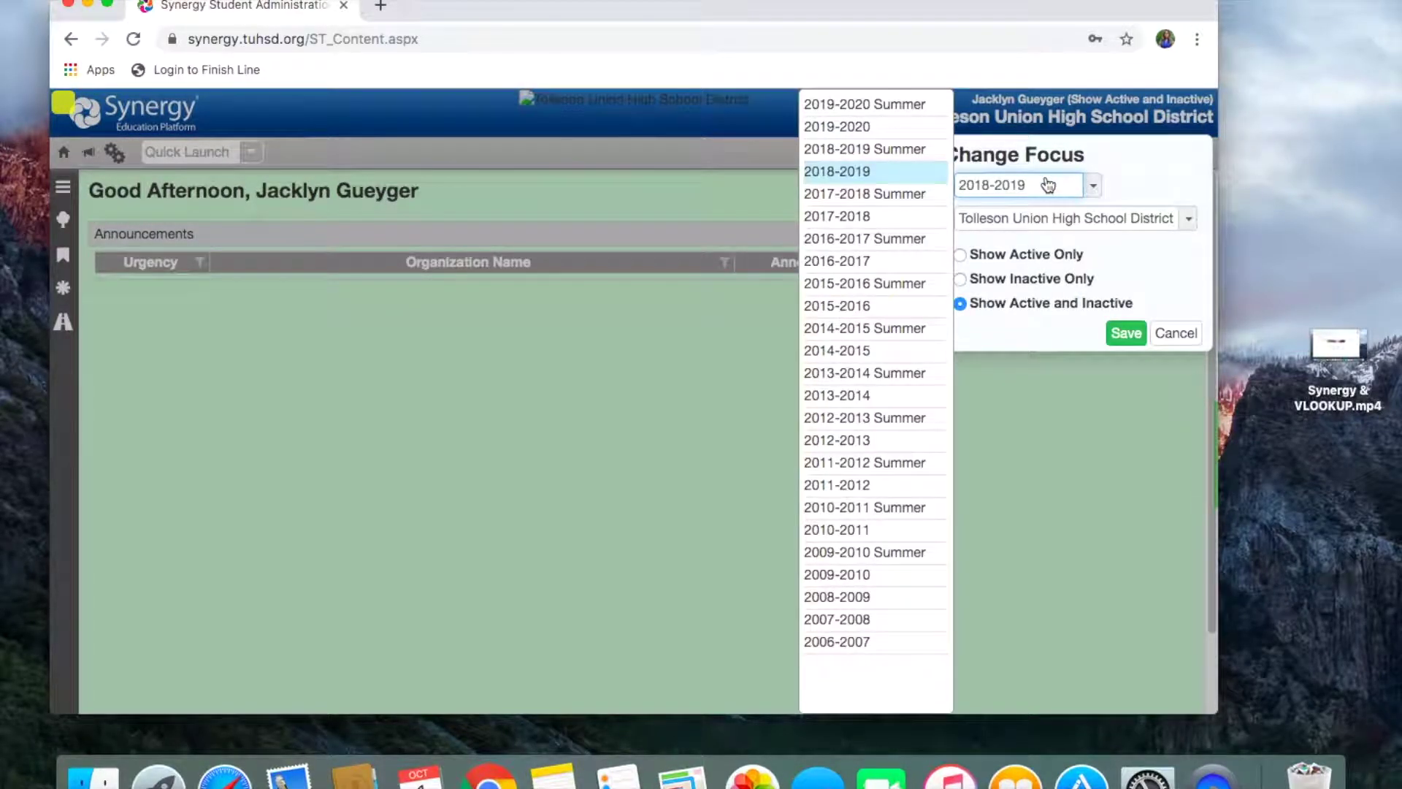
{"action": "left_click", "coordinate": [884, 132]}
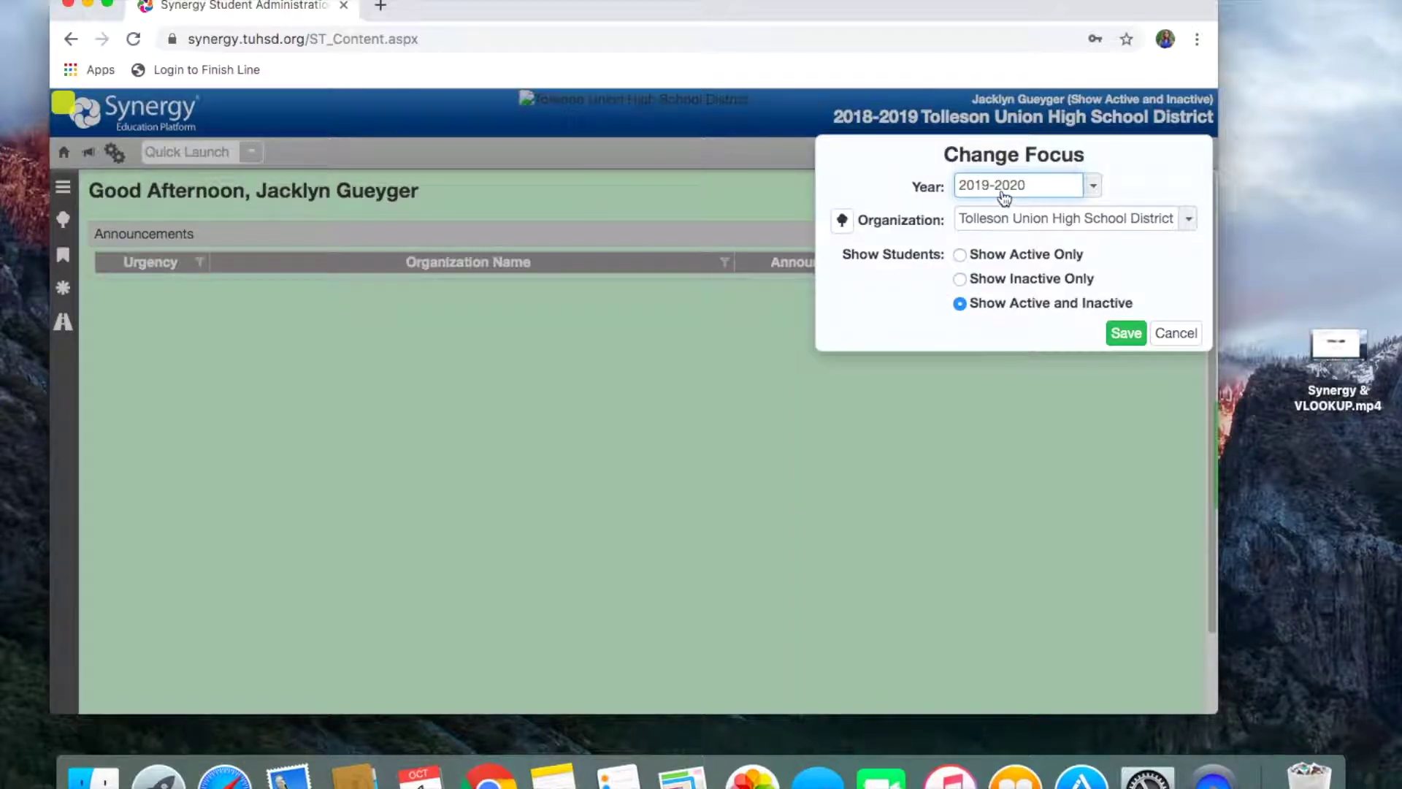
{"action": "left_click", "coordinate": [1050, 192]}
{"action": "left_click", "coordinate": [923, 171]}
{"action": "left_click", "coordinate": [959, 256]}
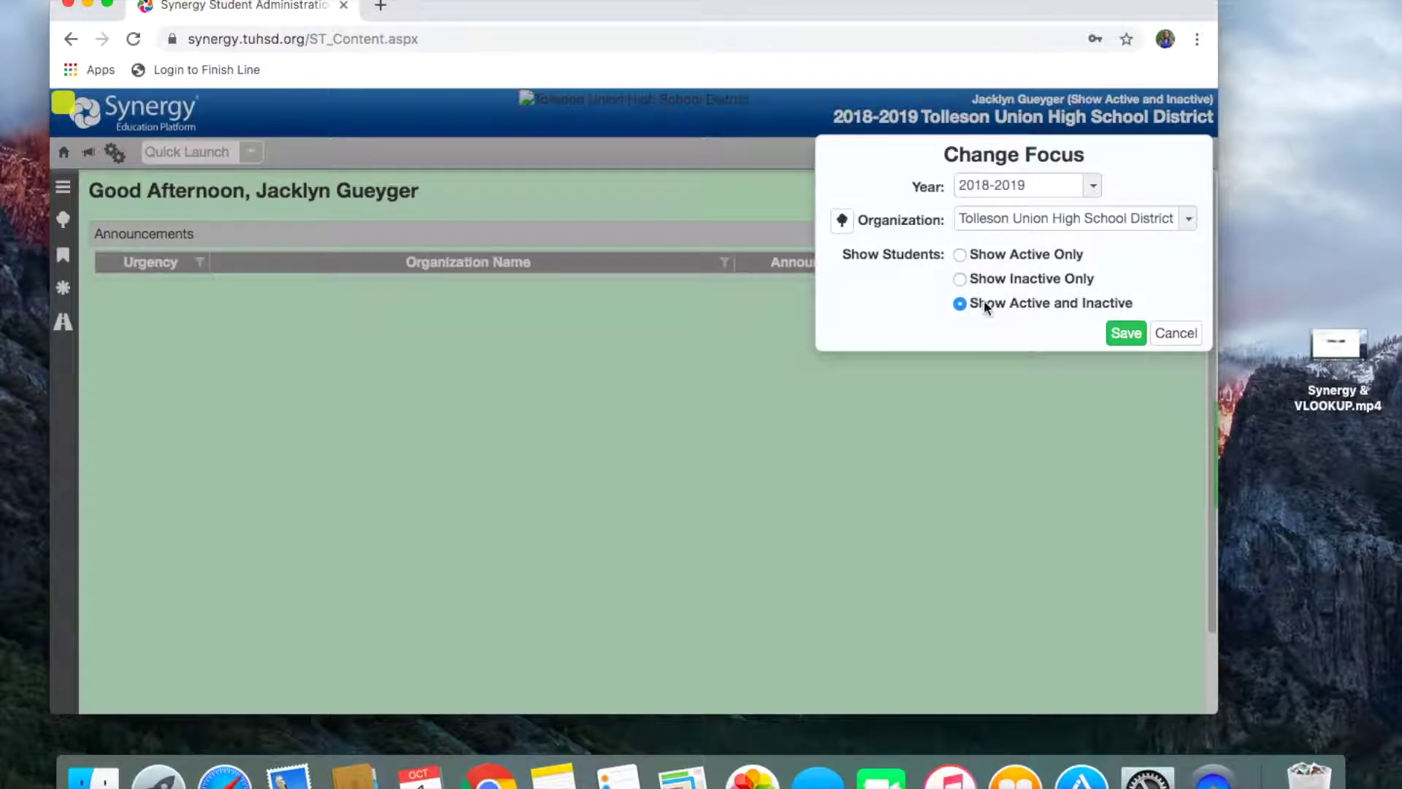
{"action": "left_click", "coordinate": [1125, 336]}
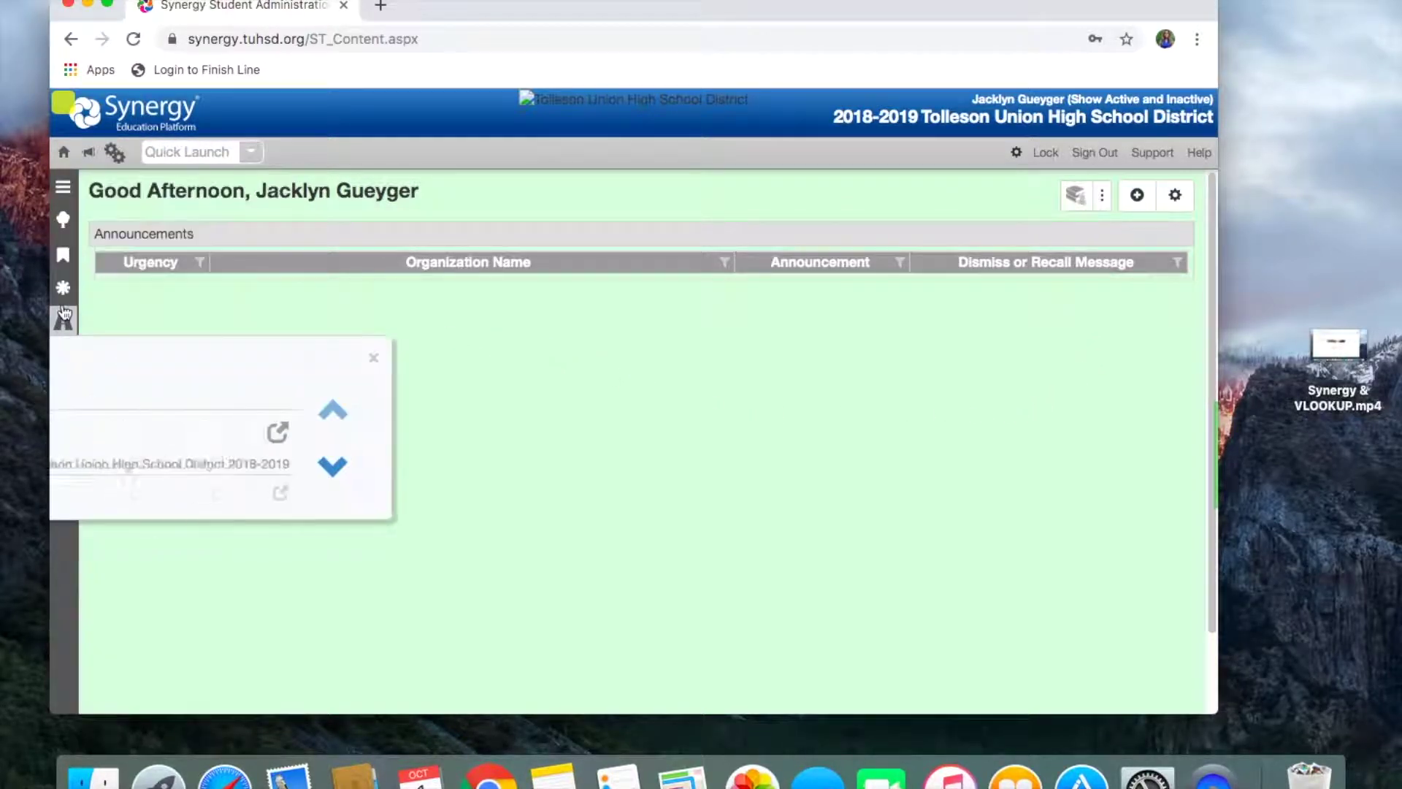
Step: Open the Student search and enter * wildcards in Last Name and First Name
{"action": "mouse_move", "coordinate": [64, 289]}
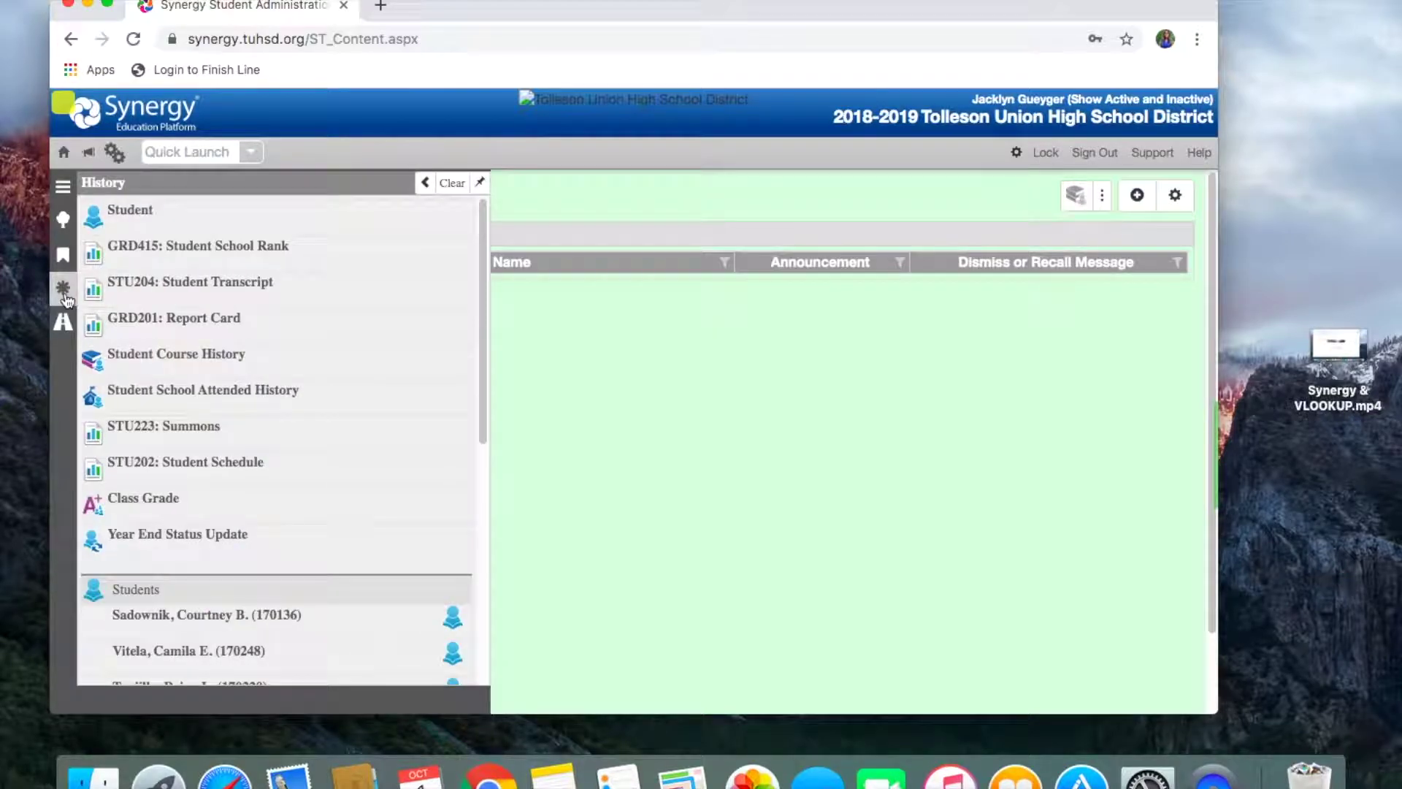
{"action": "left_click", "coordinate": [117, 219]}
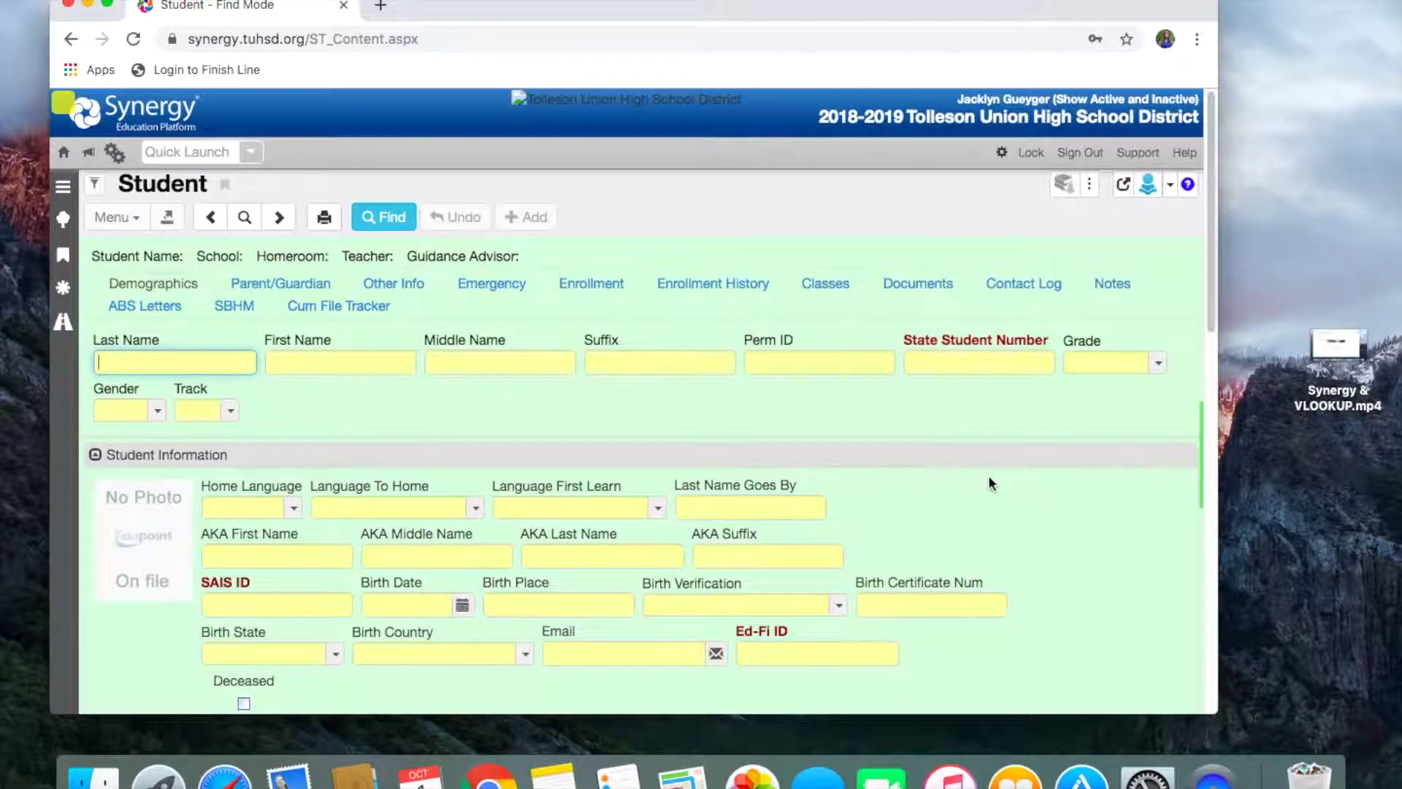
{"action": "left_click", "coordinate": [120, 369]}
{"action": "type", "text": "*"}
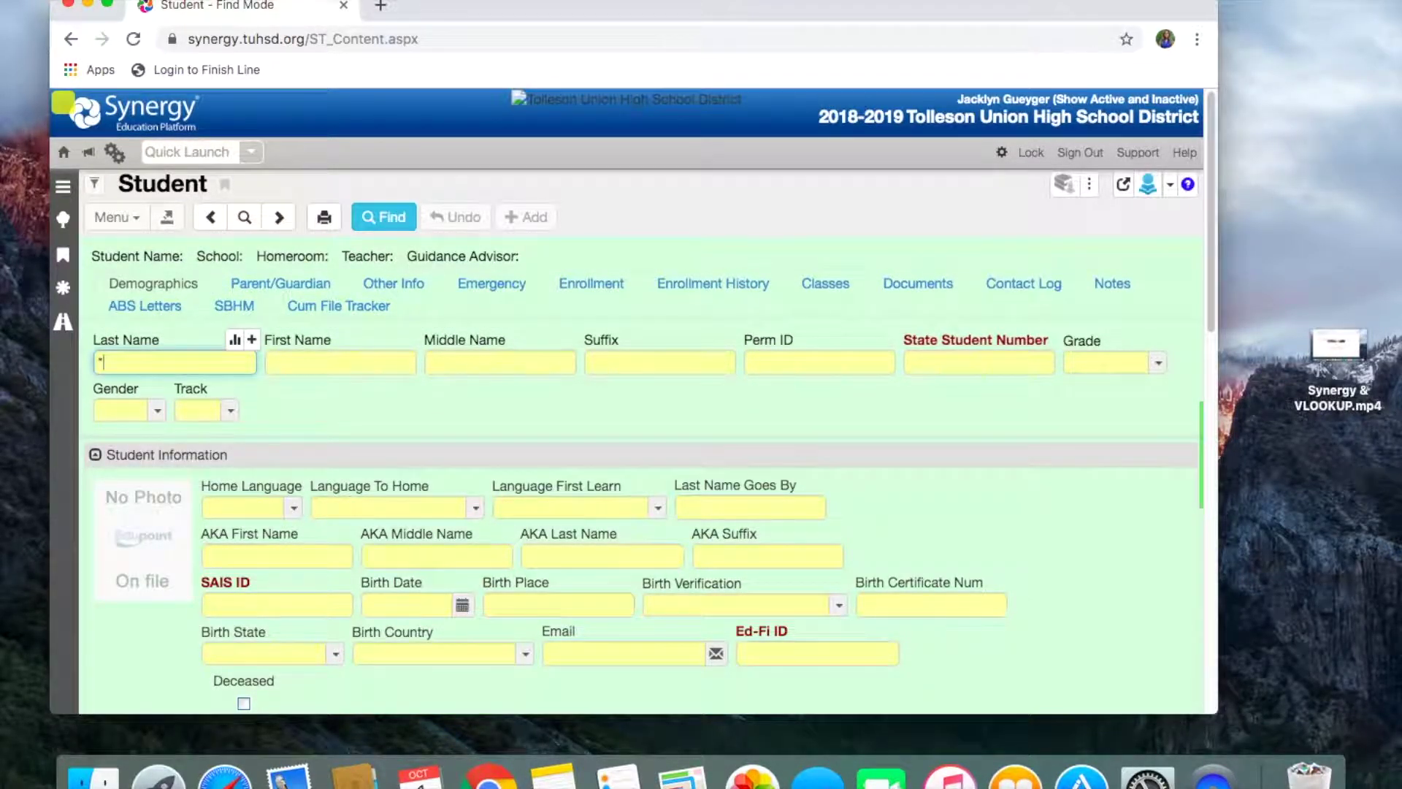
{"action": "key", "text": "Tab"}
{"action": "key", "text": "Tab"}
{"action": "left_click", "coordinate": [341, 363]}
{"action": "type", "text": "8="}
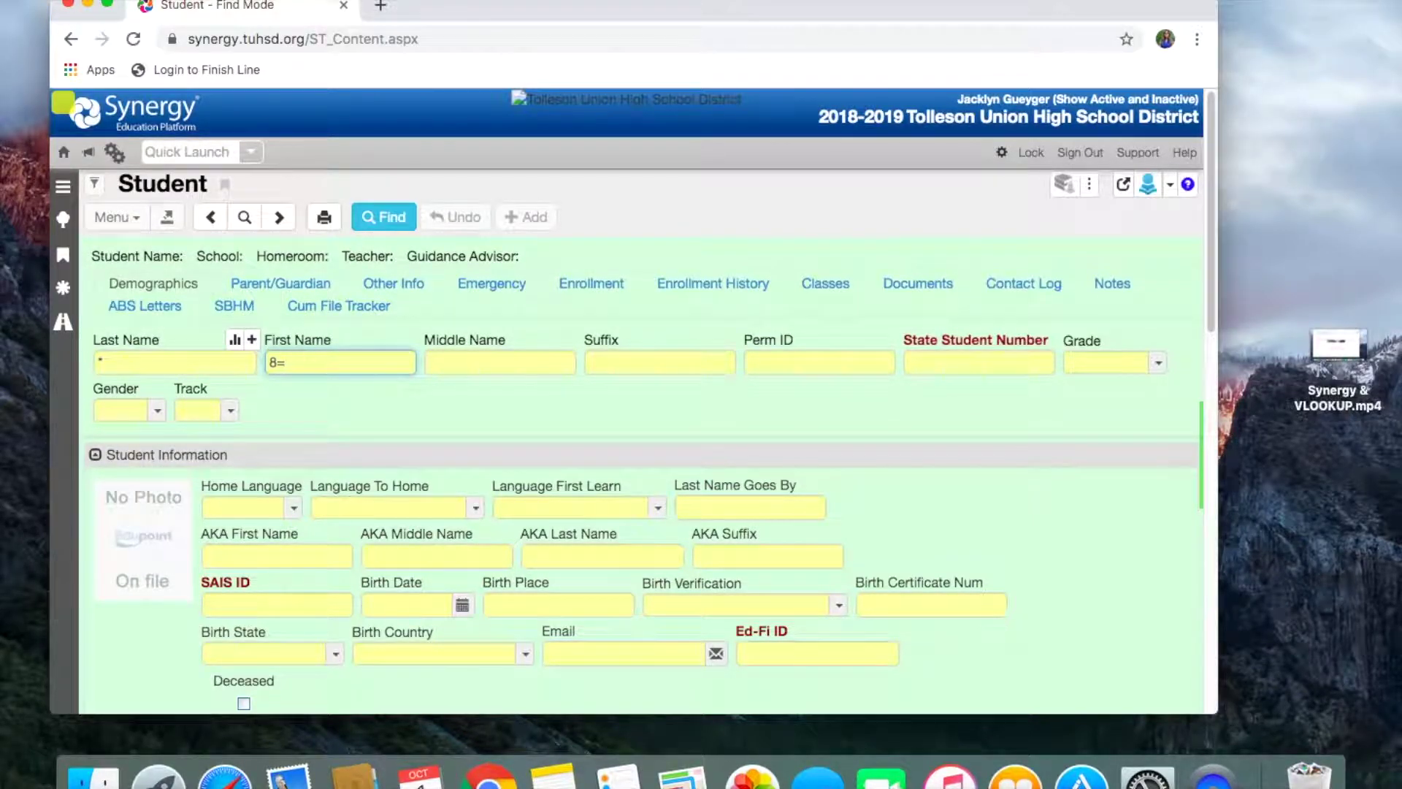
{"action": "key", "text": "Tab"}
{"action": "key", "text": "Tab"}
{"action": "key", "text": "Tab"}
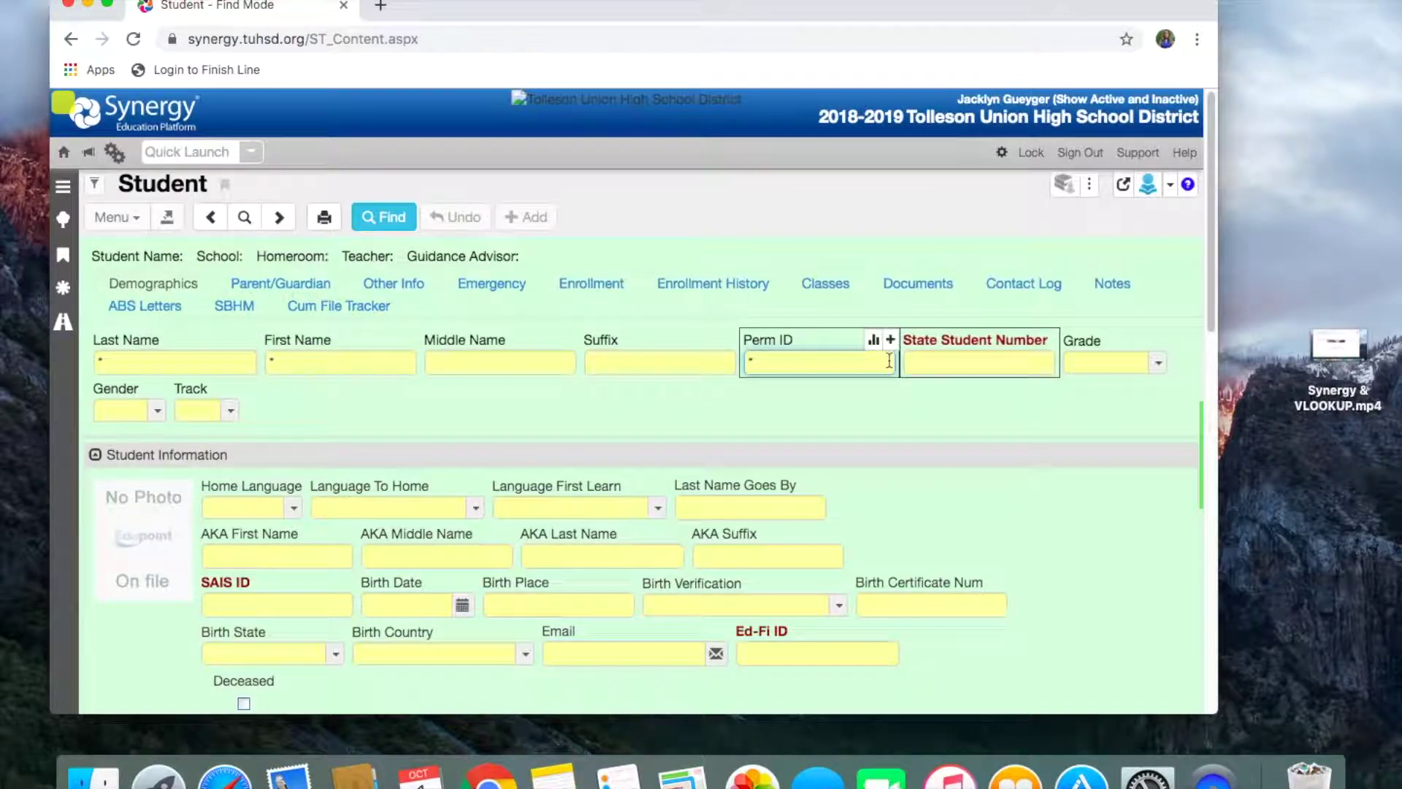
Step: Check grades 12 and 12+ and add * wildcards for Birth Date and ZIP Code
{"action": "left_click", "coordinate": [1088, 363]}
{"action": "left_click", "coordinate": [1022, 550]}
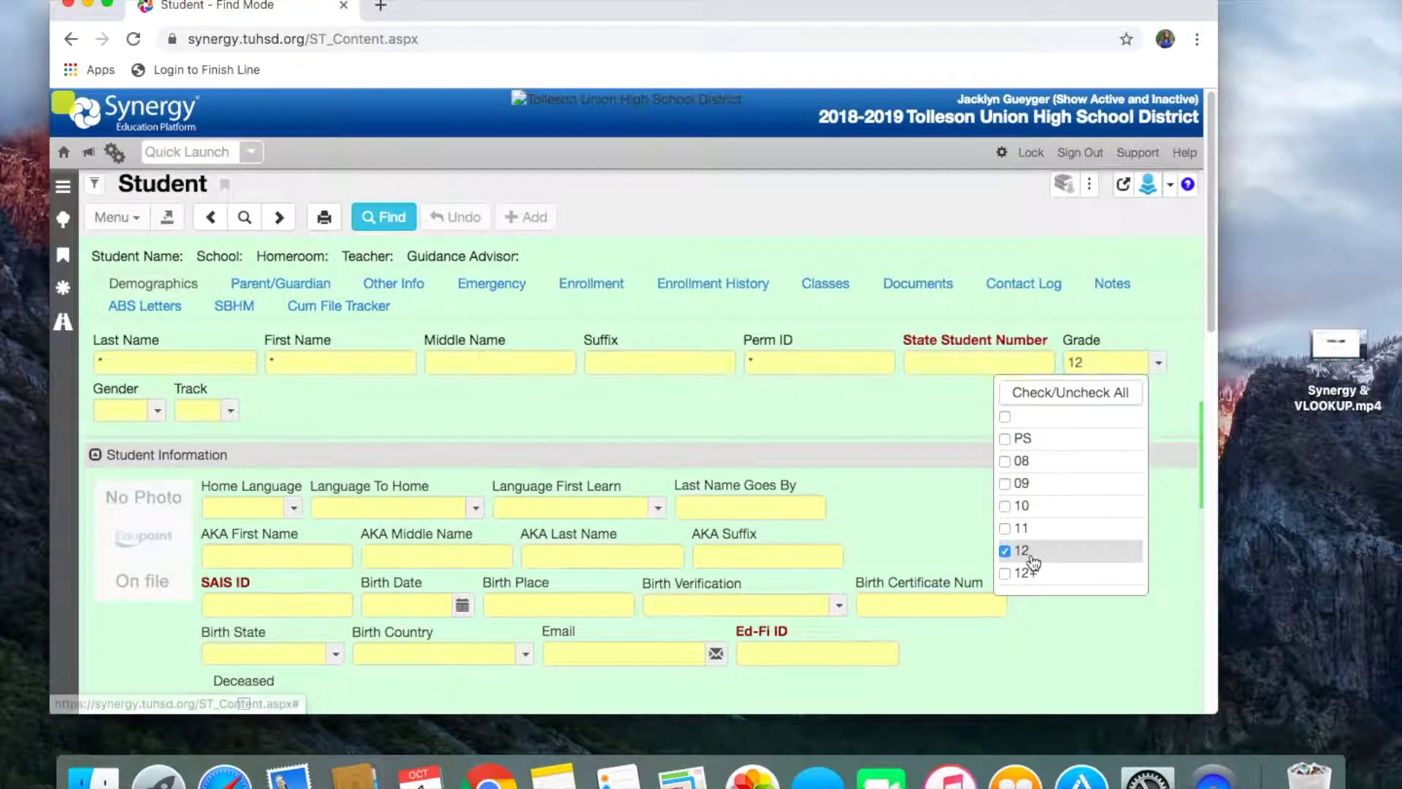
{"action": "left_click", "coordinate": [1017, 573]}
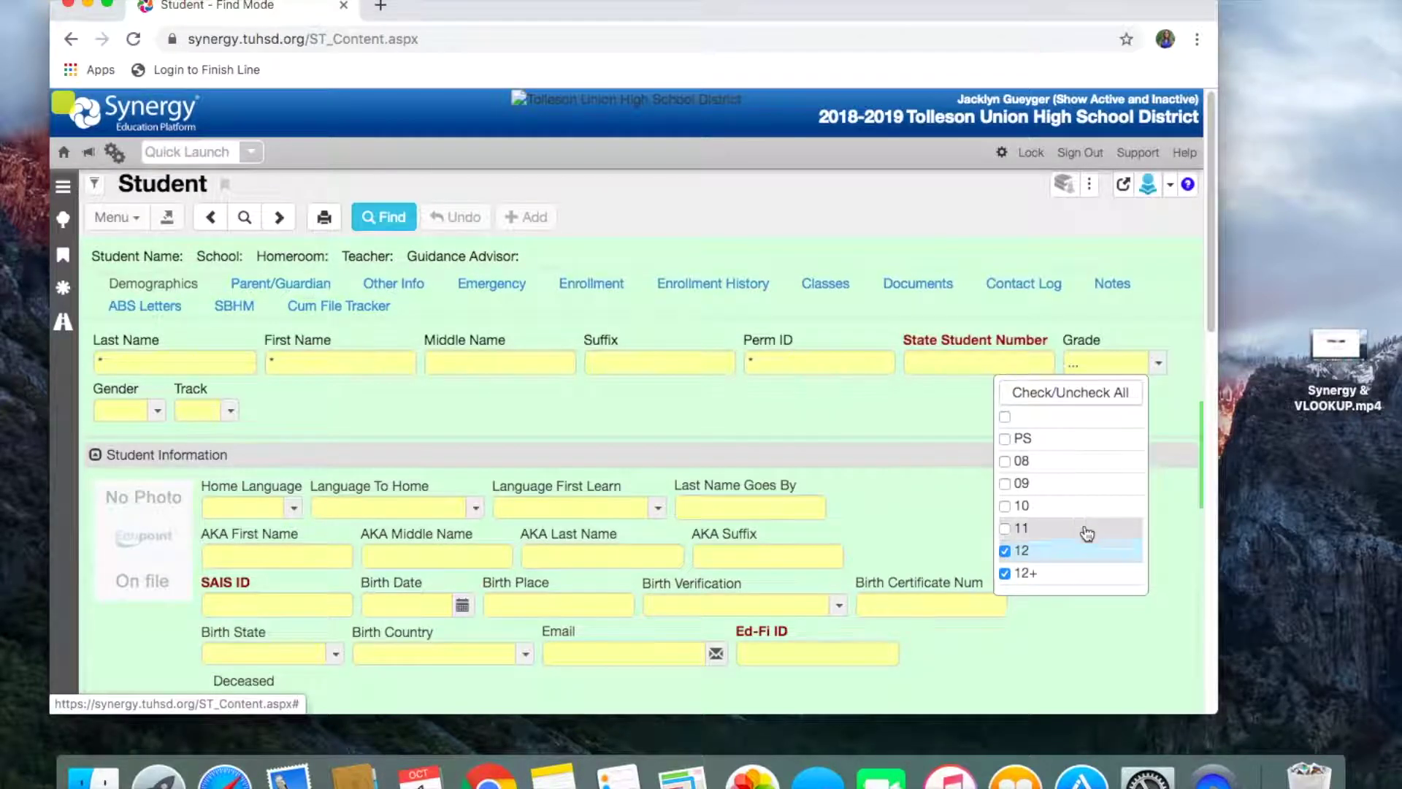
{"action": "left_click", "coordinate": [909, 407]}
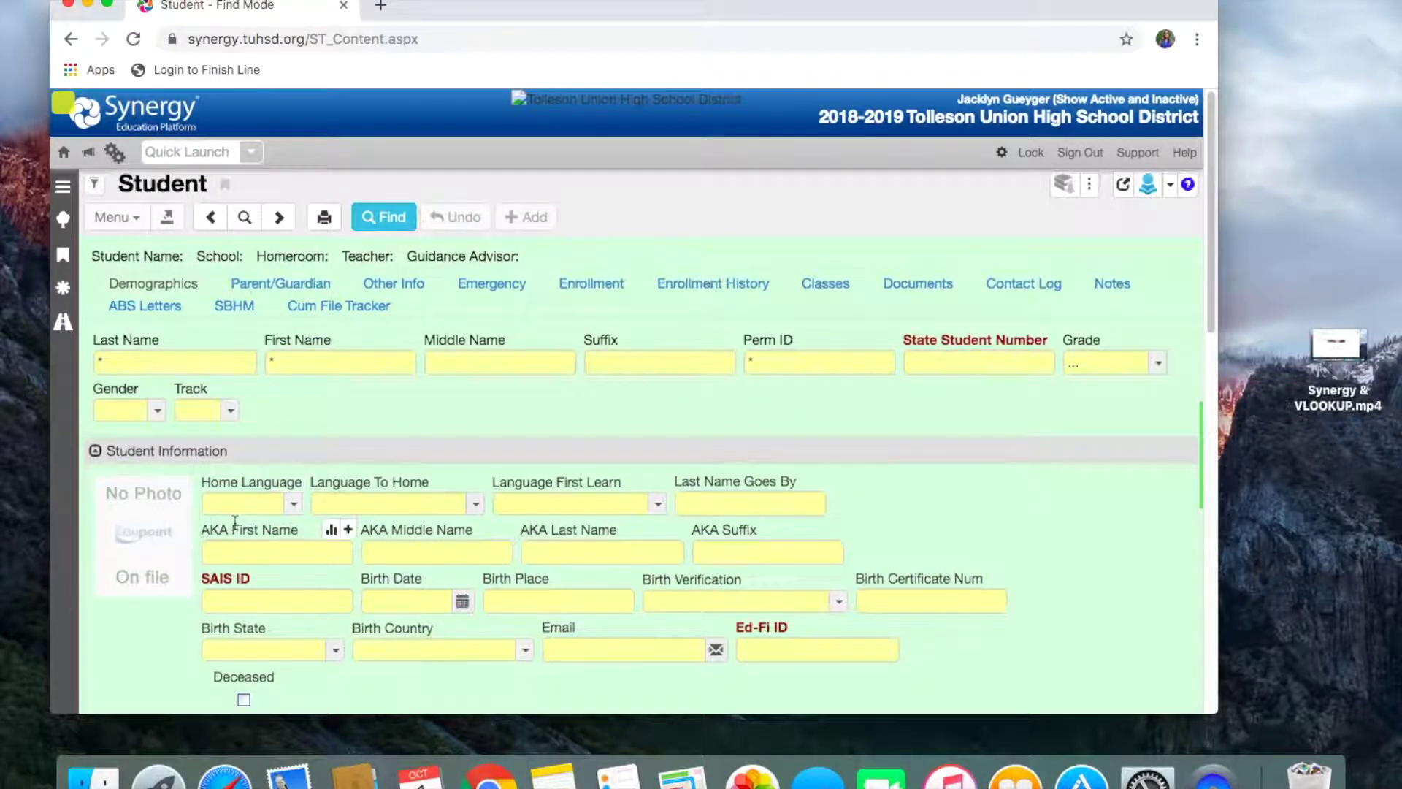
{"action": "left_click", "coordinate": [401, 565]}
{"action": "type", "text": "*"}
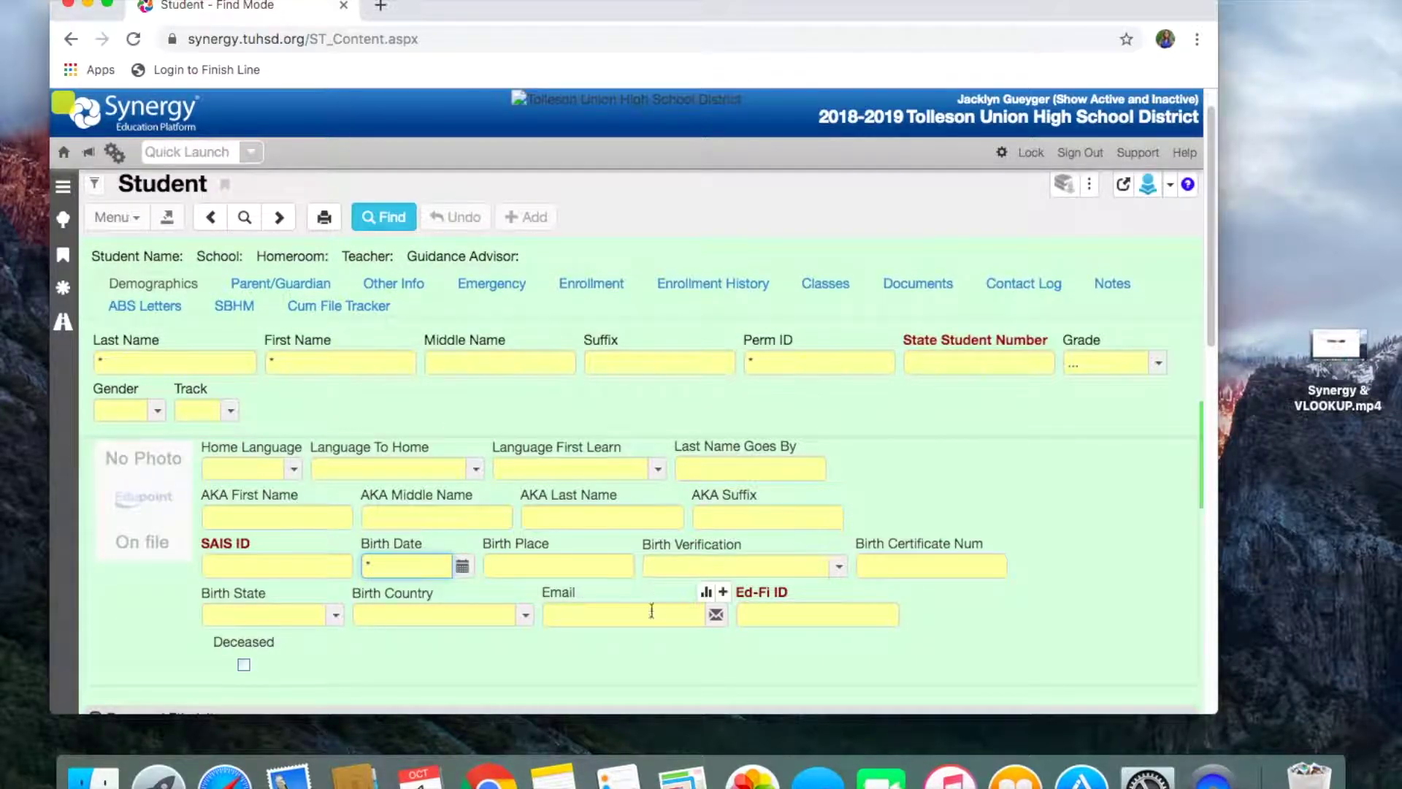
{"action": "scroll", "coordinate": [601, 655], "scroll_direction": "down", "scroll_amount": 3}
{"action": "scroll", "coordinate": [600, 660], "scroll_direction": "down", "scroll_amount": 4}
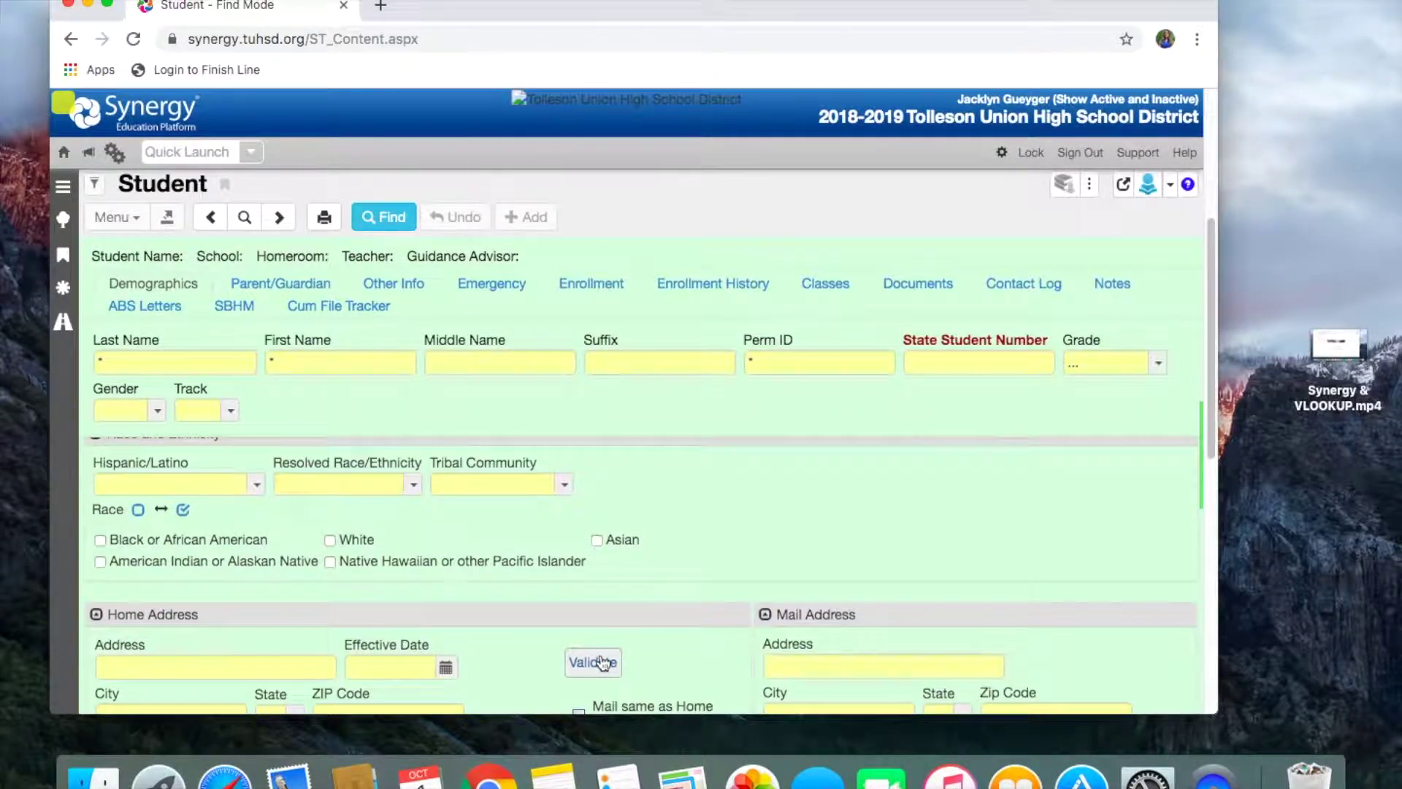
{"action": "scroll", "coordinate": [600, 662], "scroll_direction": "down", "scroll_amount": 1}
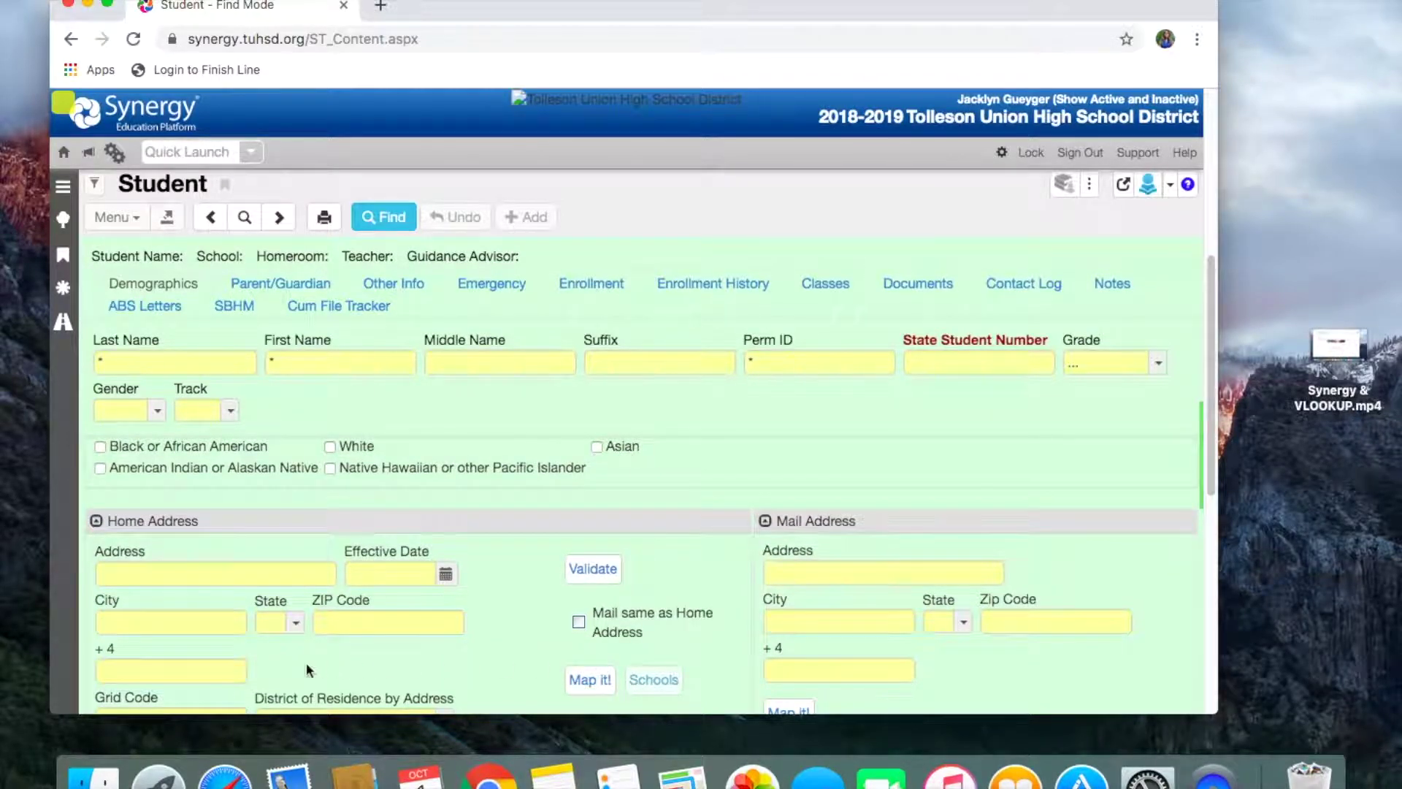
{"action": "scroll", "coordinate": [219, 643], "scroll_direction": "down", "scroll_amount": 1}
{"action": "left_click", "coordinate": [324, 604]}
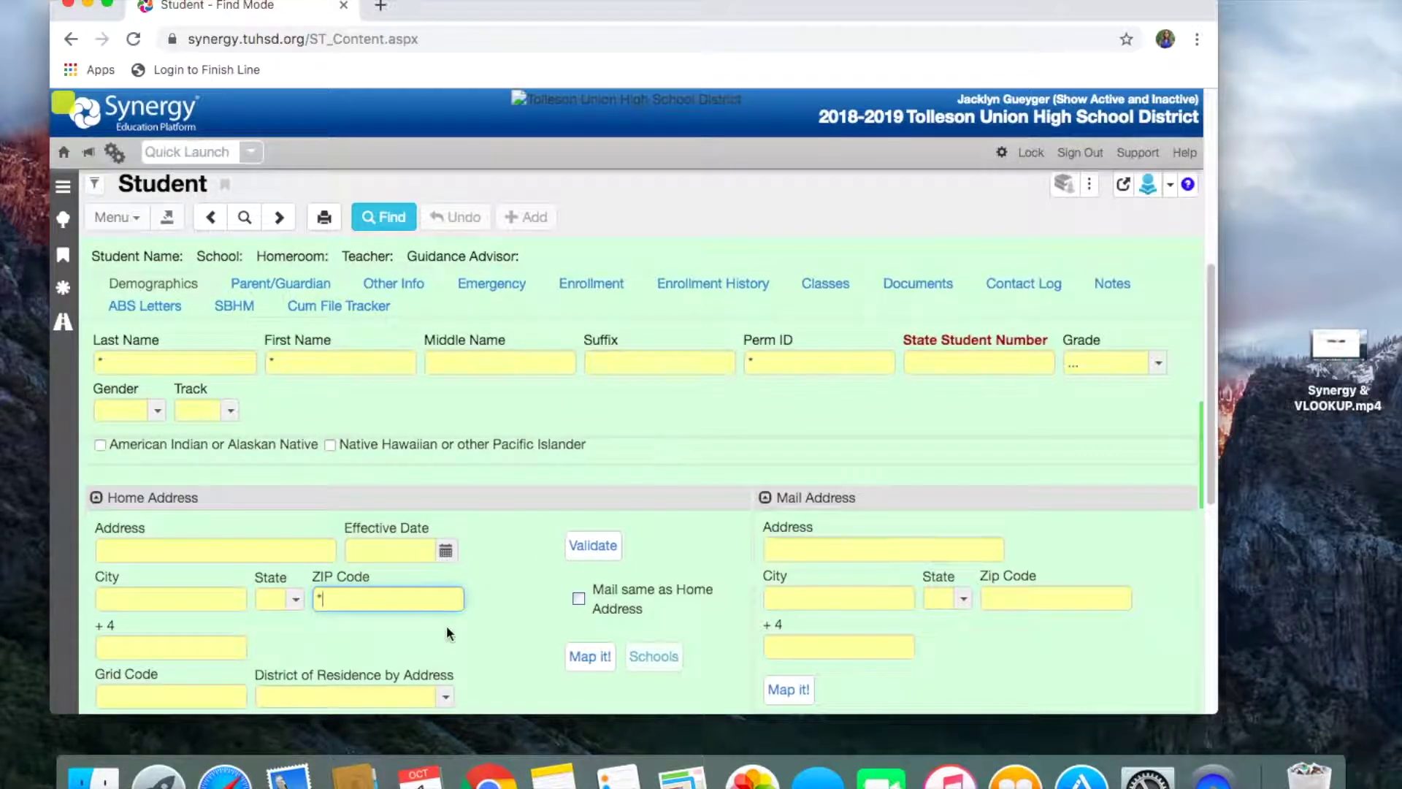
{"action": "scroll", "coordinate": [445, 626], "scroll_direction": "up", "scroll_amount": 5}
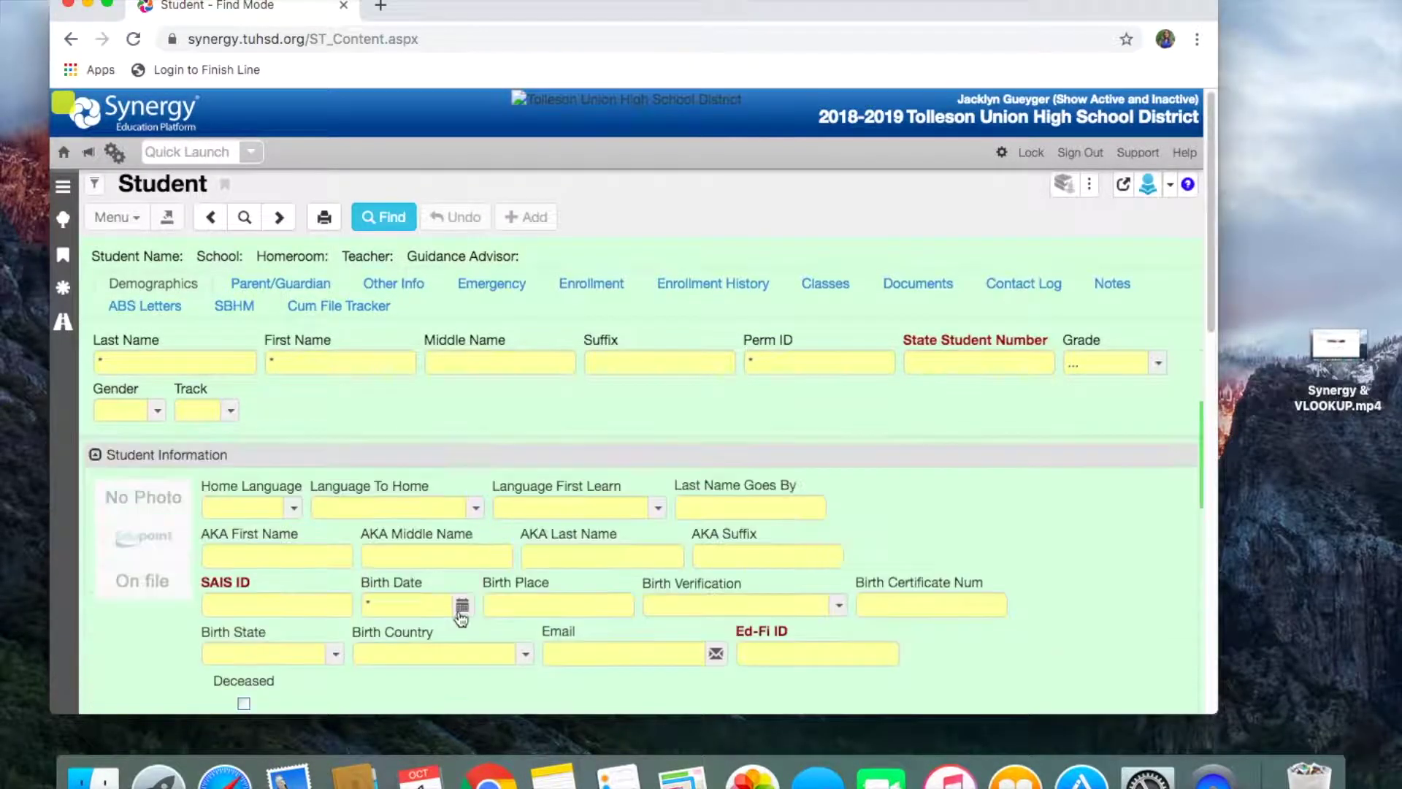
Step: Run the search and export the 3,098 matching students as an Excel (XLS) file
{"action": "left_click", "coordinate": [384, 222]}
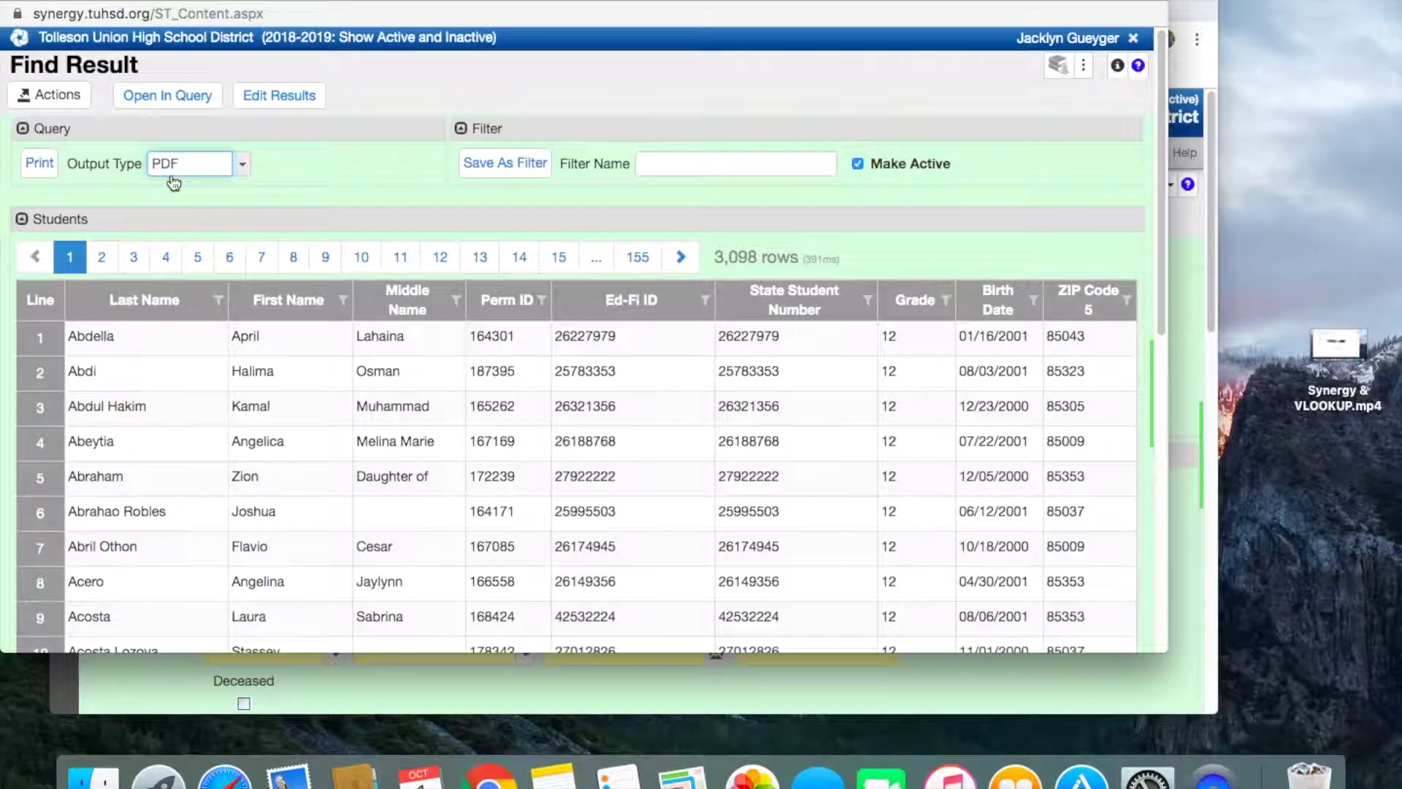
{"action": "scroll", "coordinate": [548, 412], "scroll_direction": "down", "scroll_amount": 3}
{"action": "scroll", "coordinate": [608, 423], "scroll_direction": "up", "scroll_amount": 3}
{"action": "left_click", "coordinate": [209, 170]}
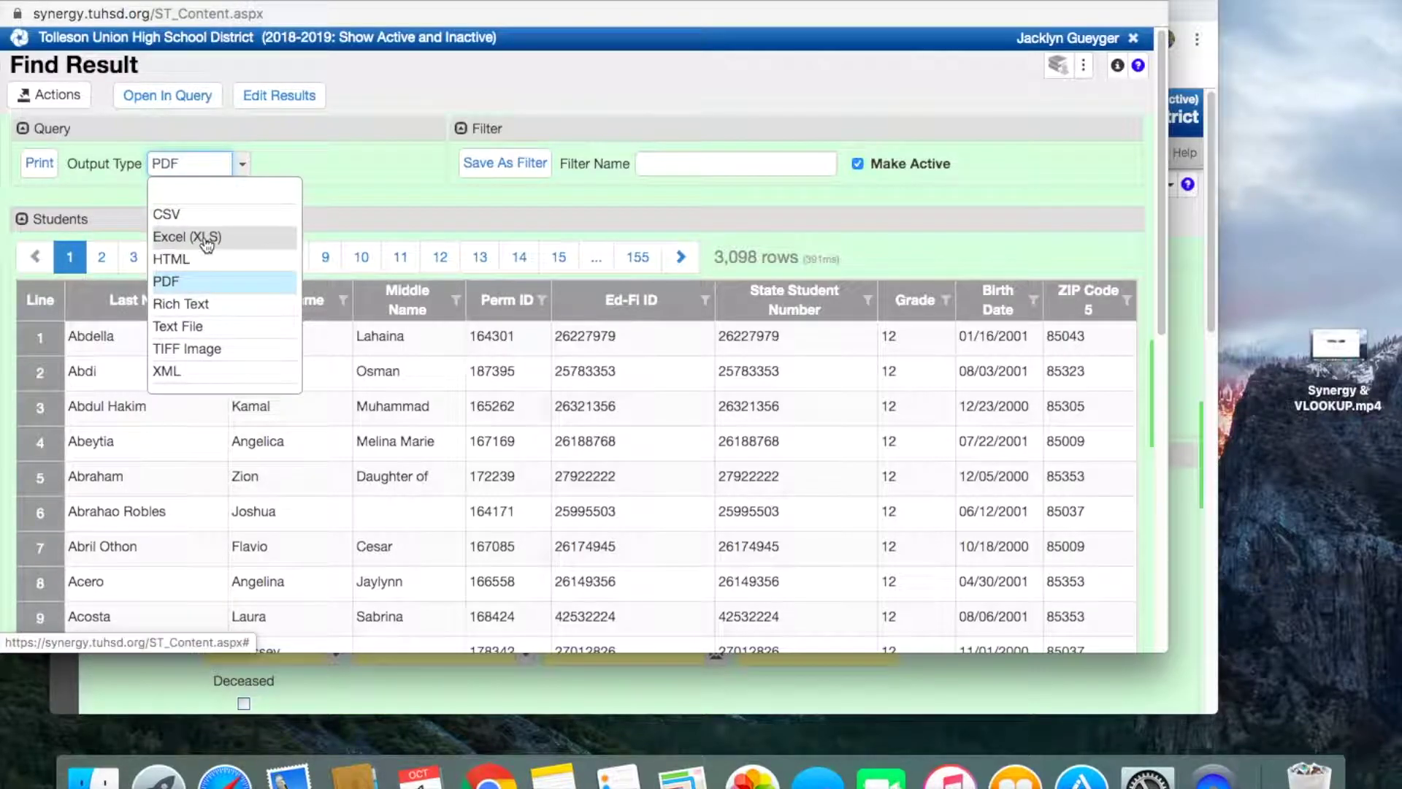
{"action": "left_click", "coordinate": [205, 238]}
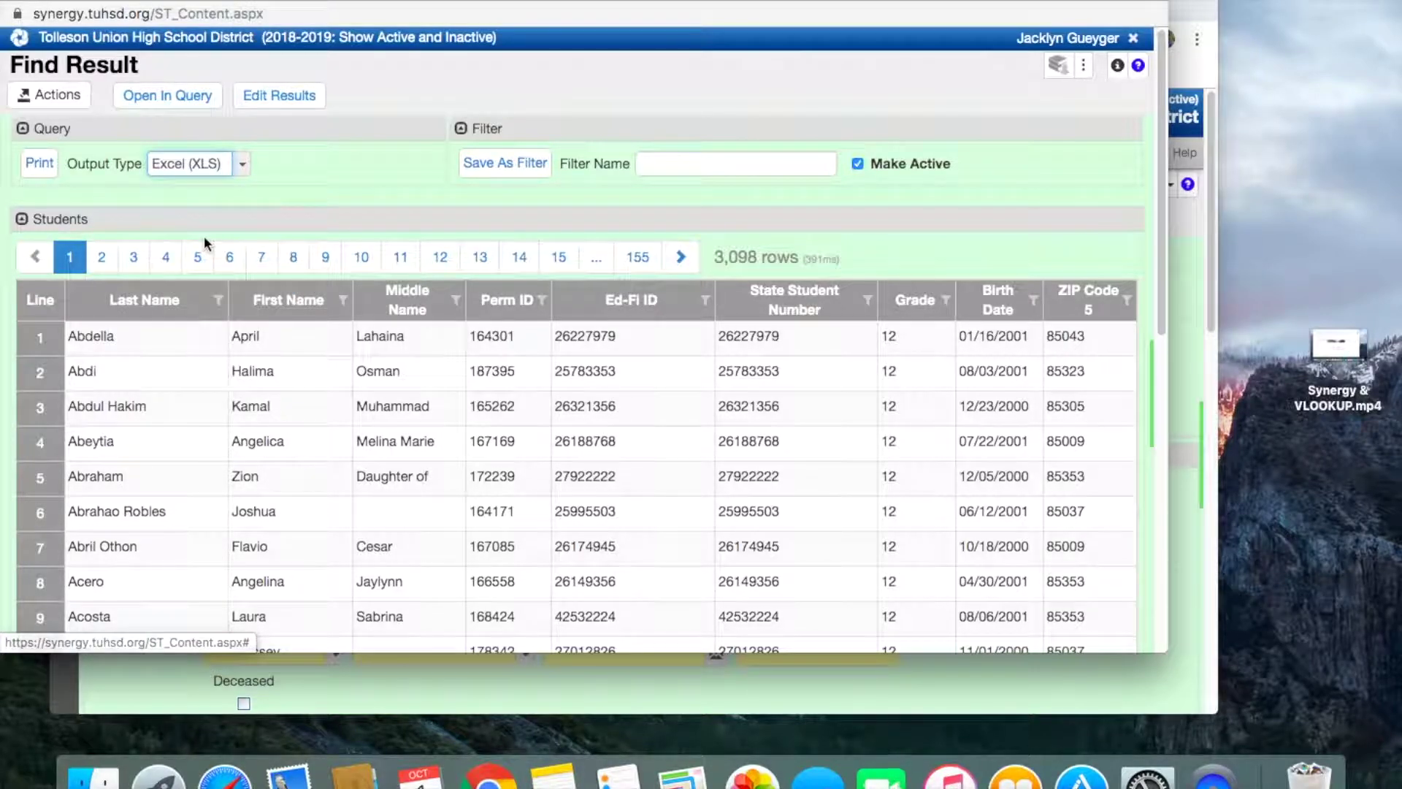
{"action": "left_click", "coordinate": [47, 175]}
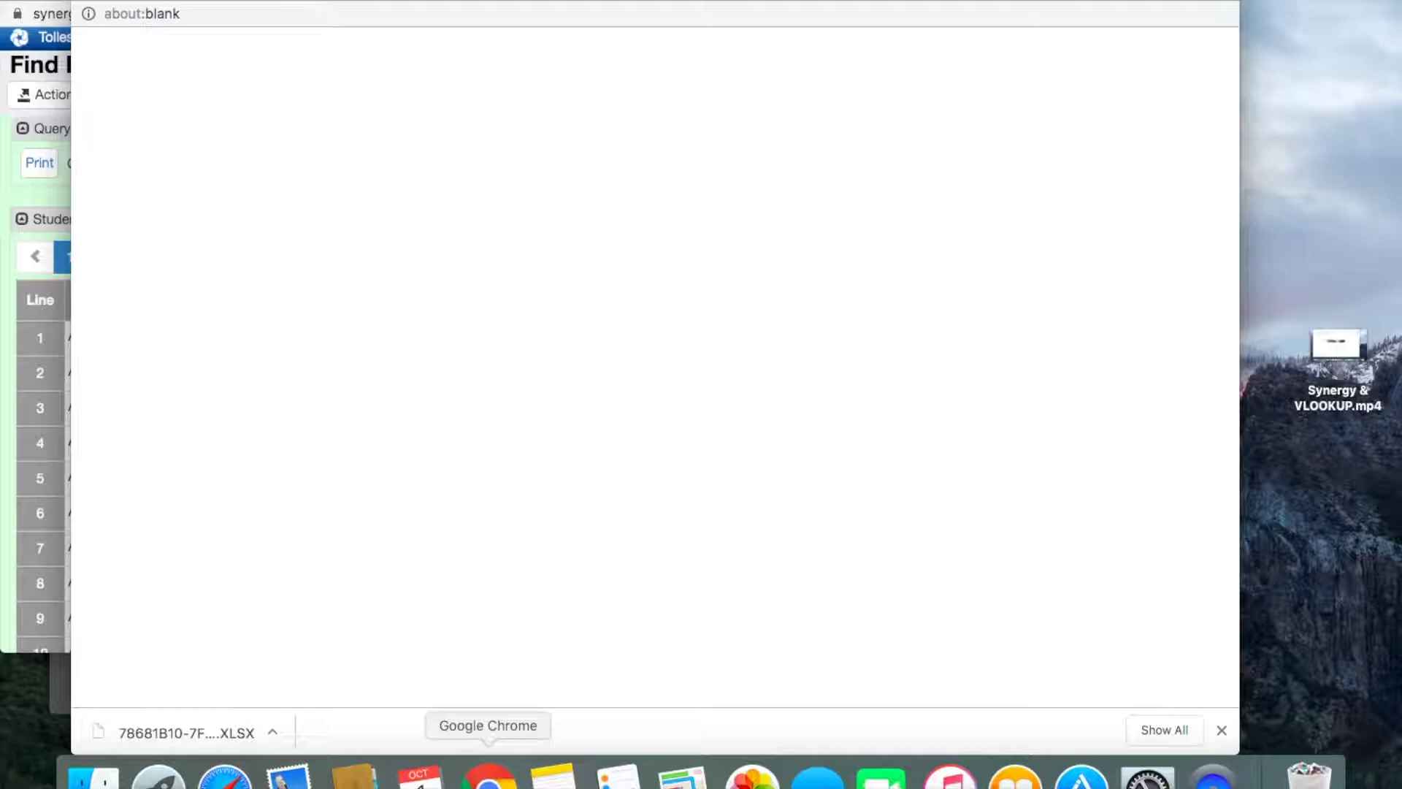
Step: In a new browser window, upload the downloaded XLSX into Google Drive's 01 TEST FOLDER
{"action": "left_click", "coordinate": [172, 0]}
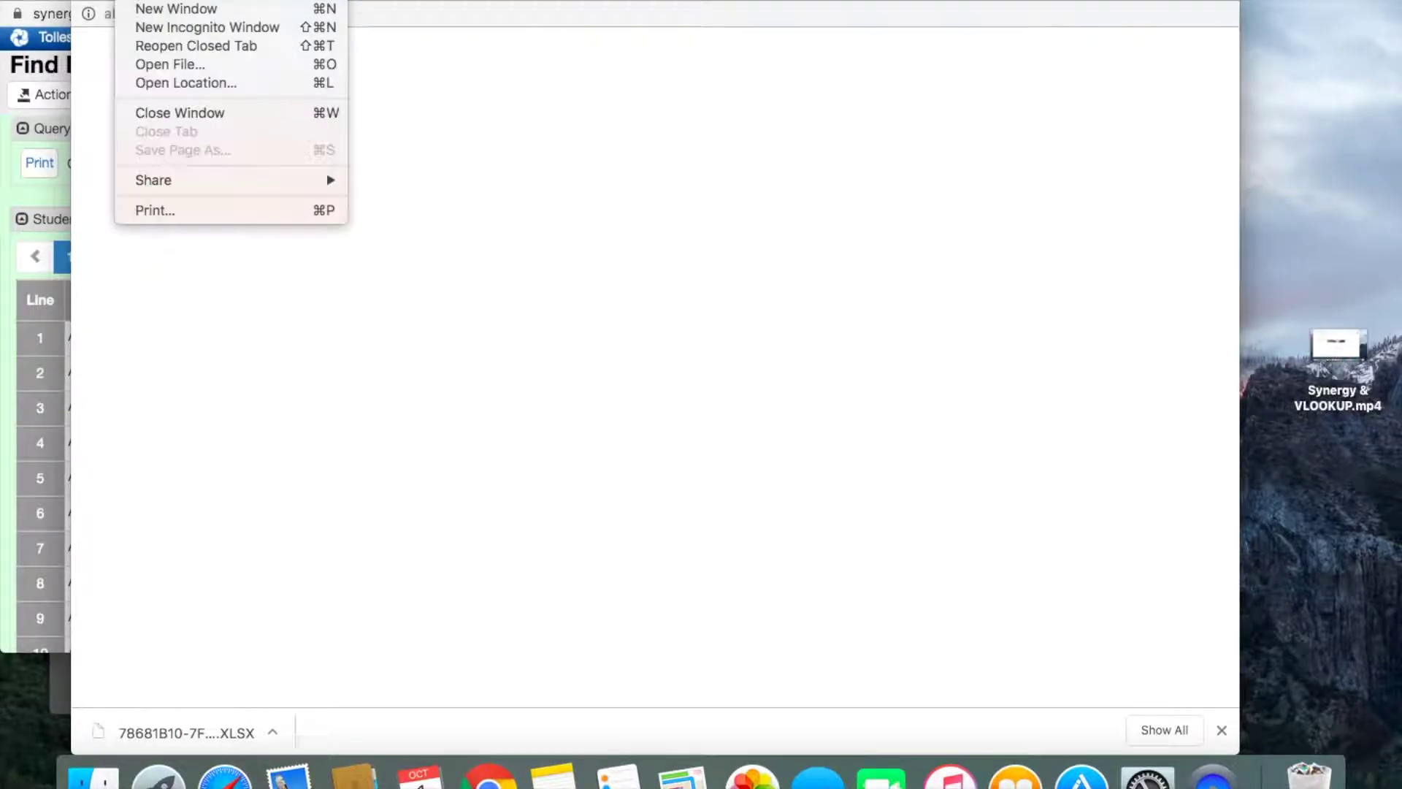
{"action": "left_click", "coordinate": [155, 7]}
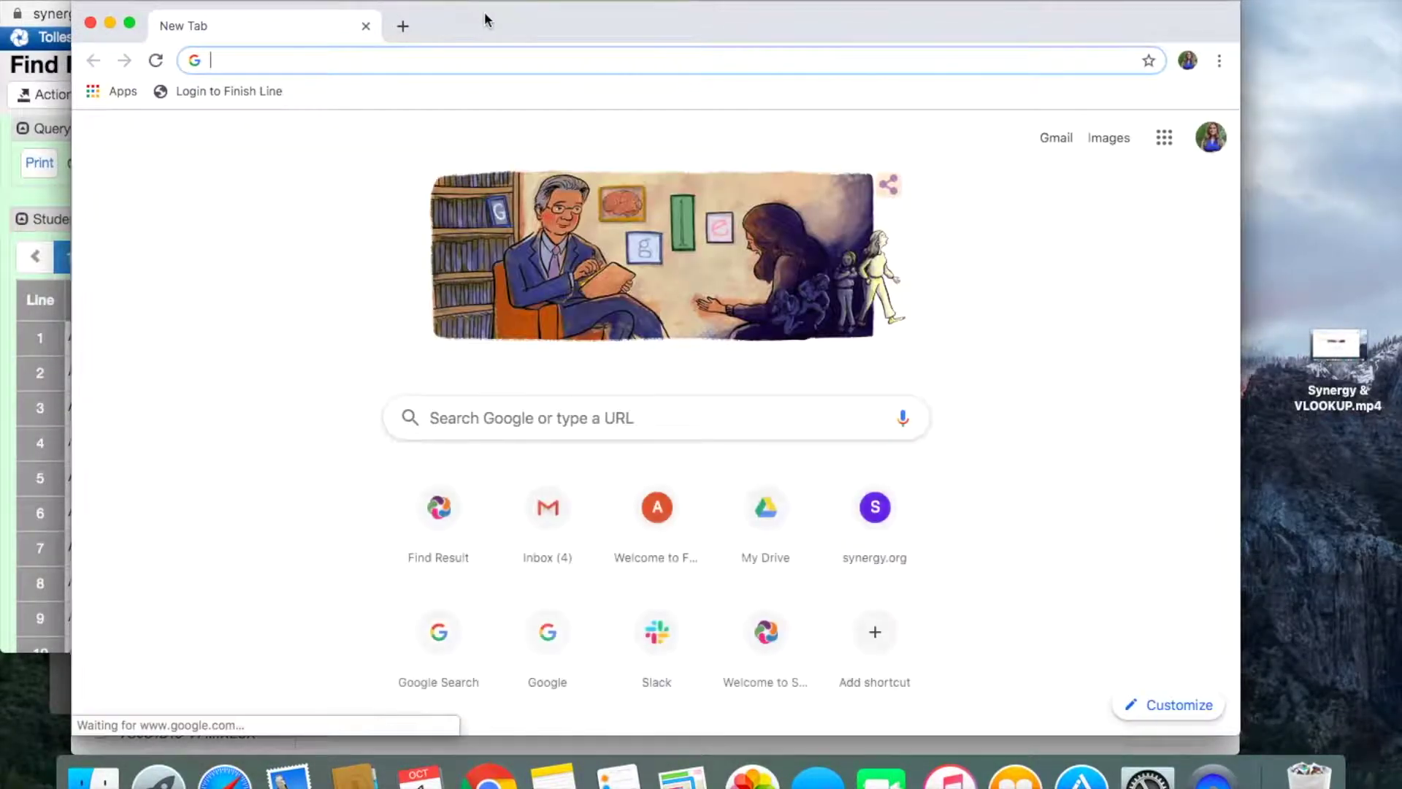
{"action": "left_click_drag", "start_coordinate": [484, 17], "coordinate": [801, 12]}
{"action": "type", "text": "drive"}
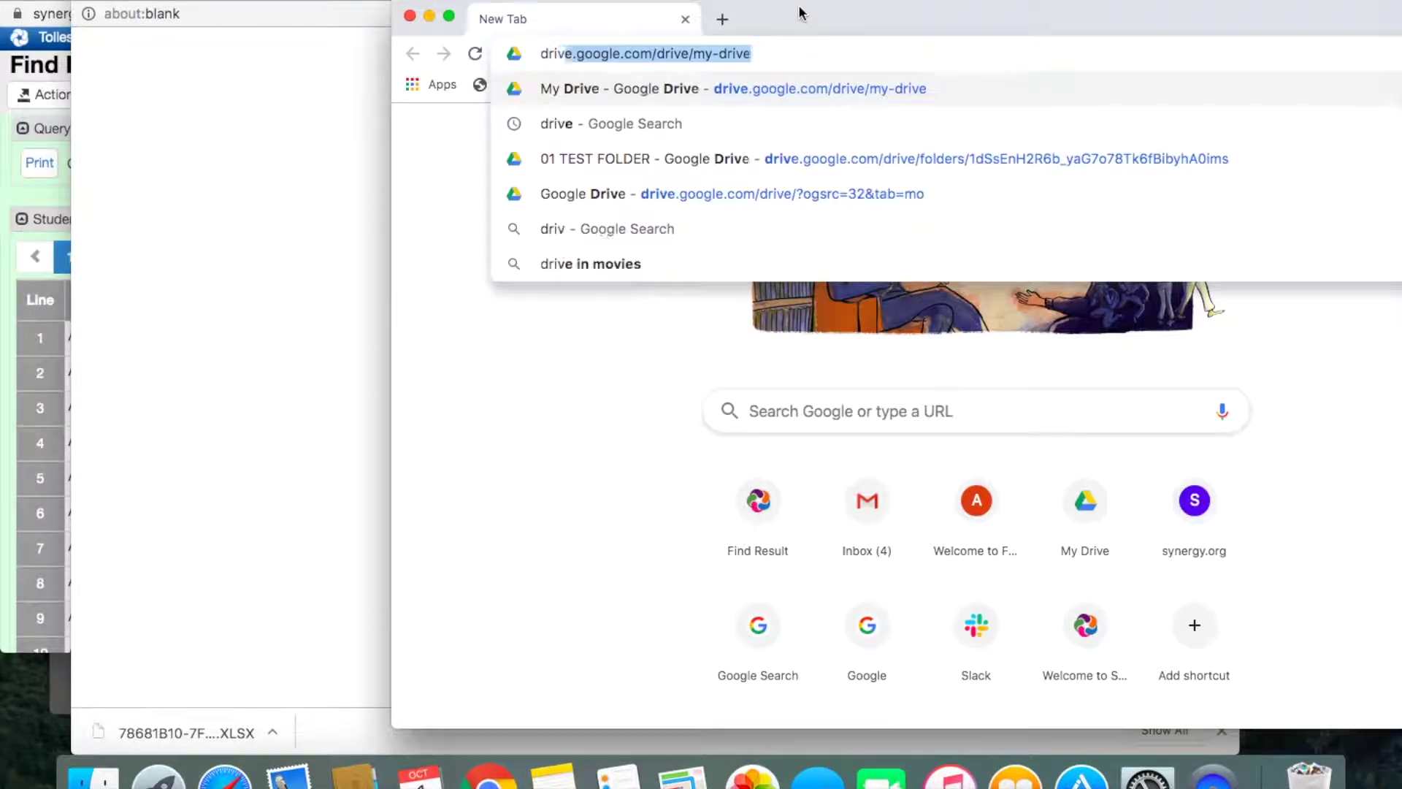
{"action": "key", "text": "Return"}
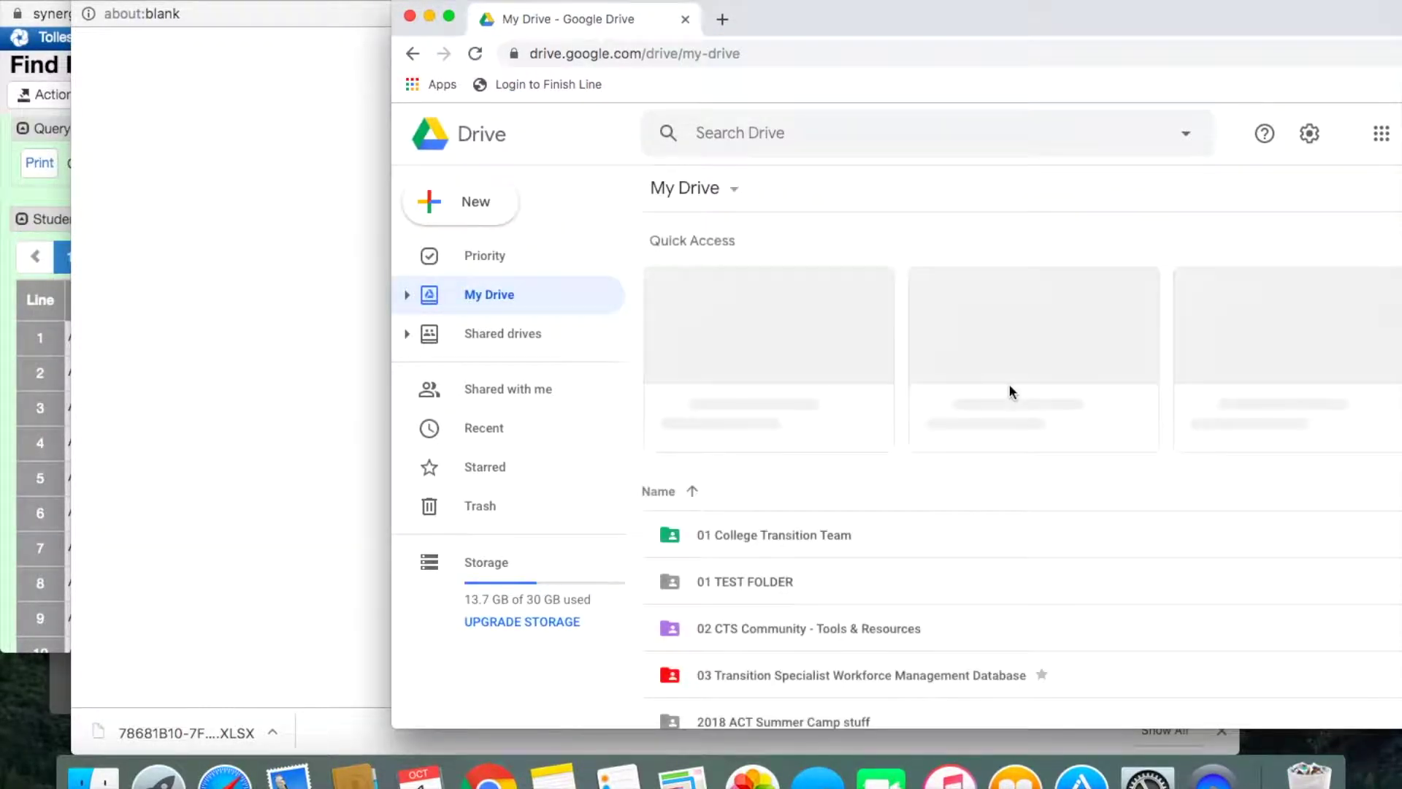
{"action": "double_click", "coordinate": [763, 578]}
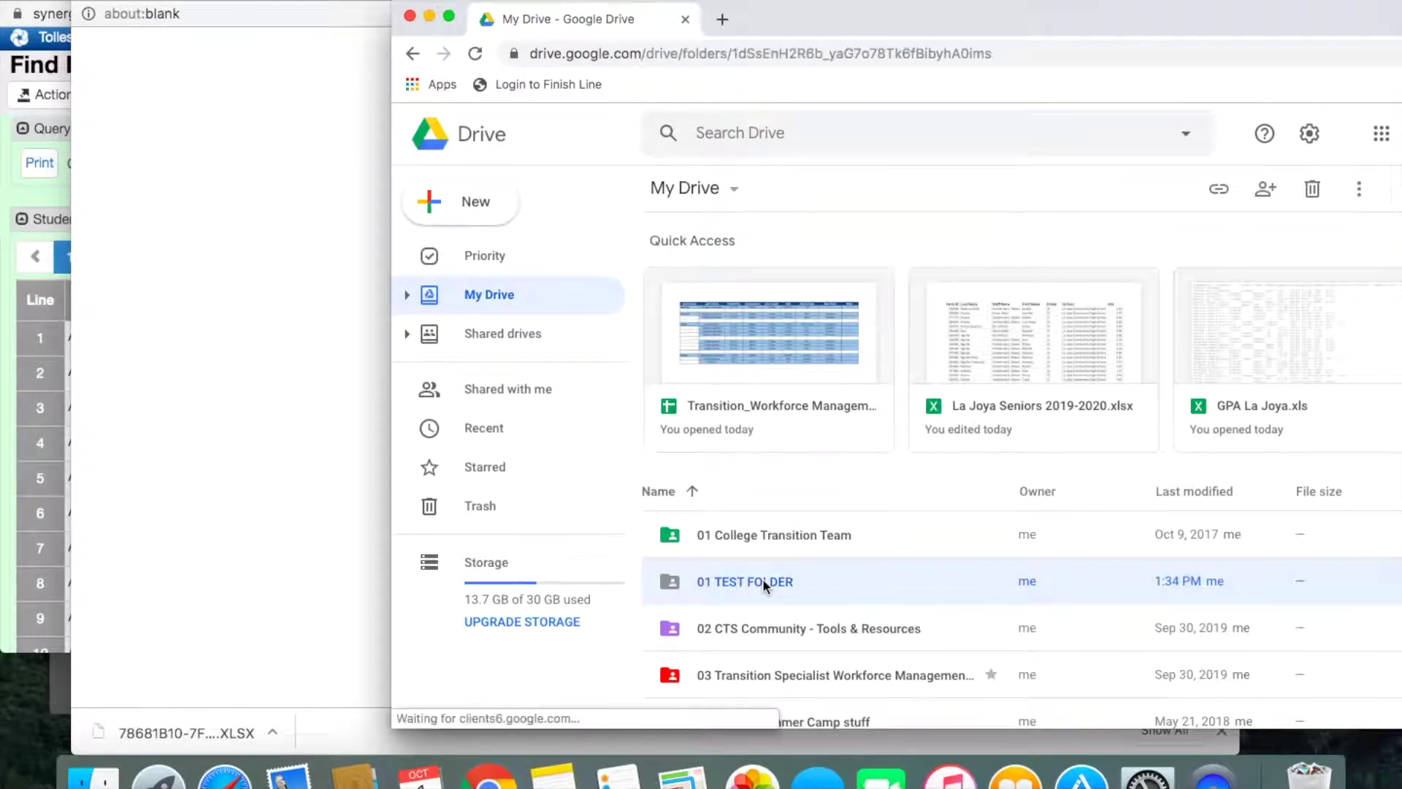
{"action": "left_click_drag", "start_coordinate": [207, 730], "coordinate": [1299, 480]}
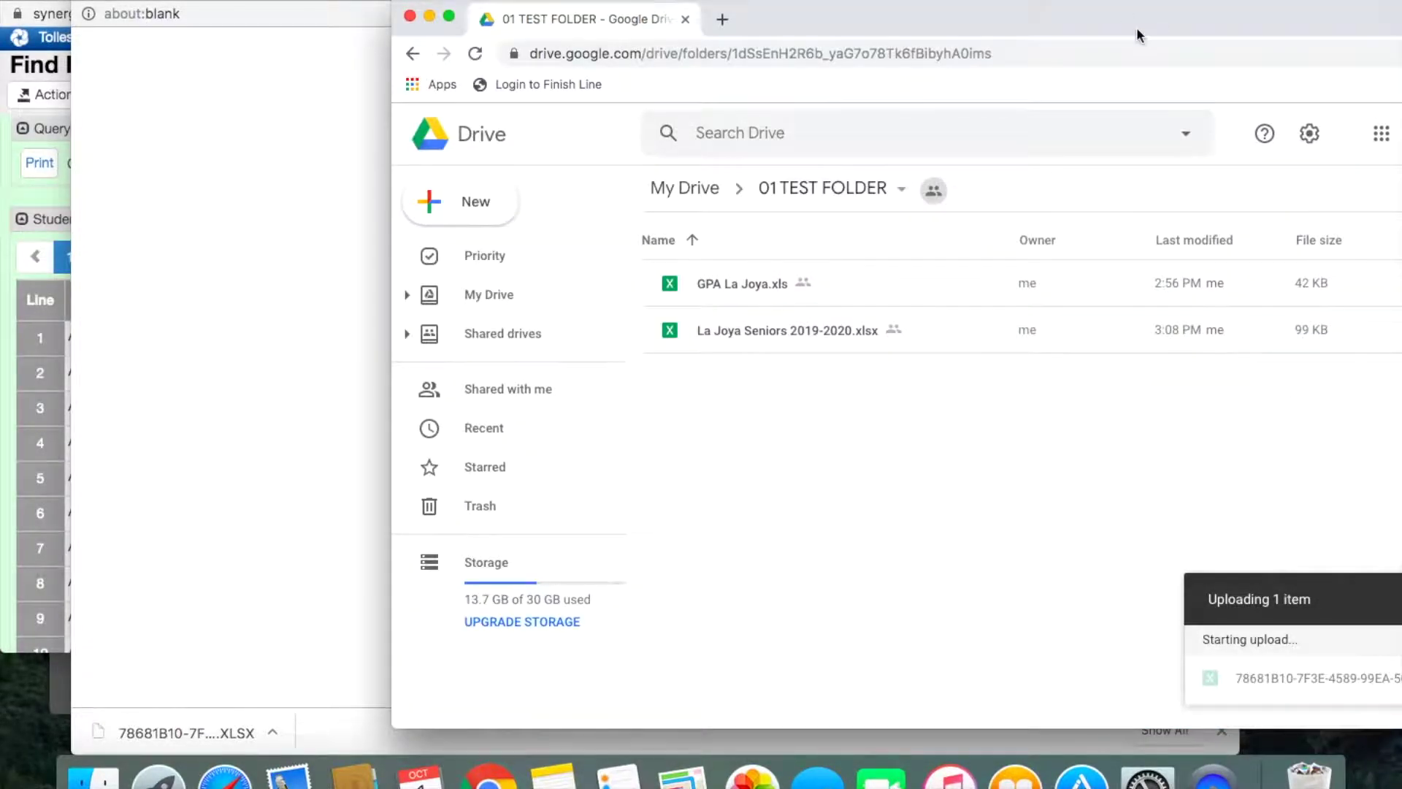
Step: Rename the uploaded file to 'TUHSD Synergy List for Finish line'
{"action": "left_click_drag", "start_coordinate": [1137, 33], "coordinate": [861, 33]}
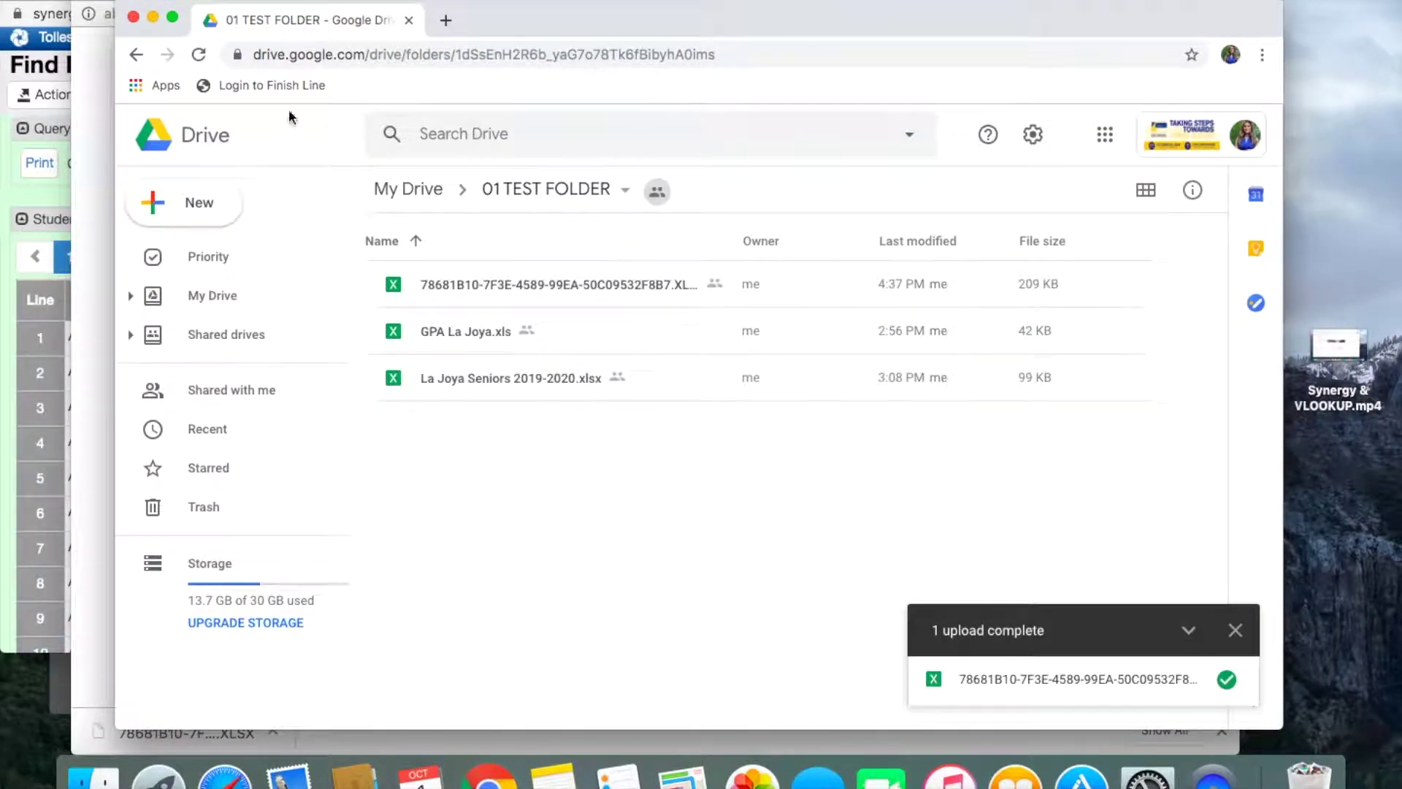
{"action": "left_click", "coordinate": [172, 17]}
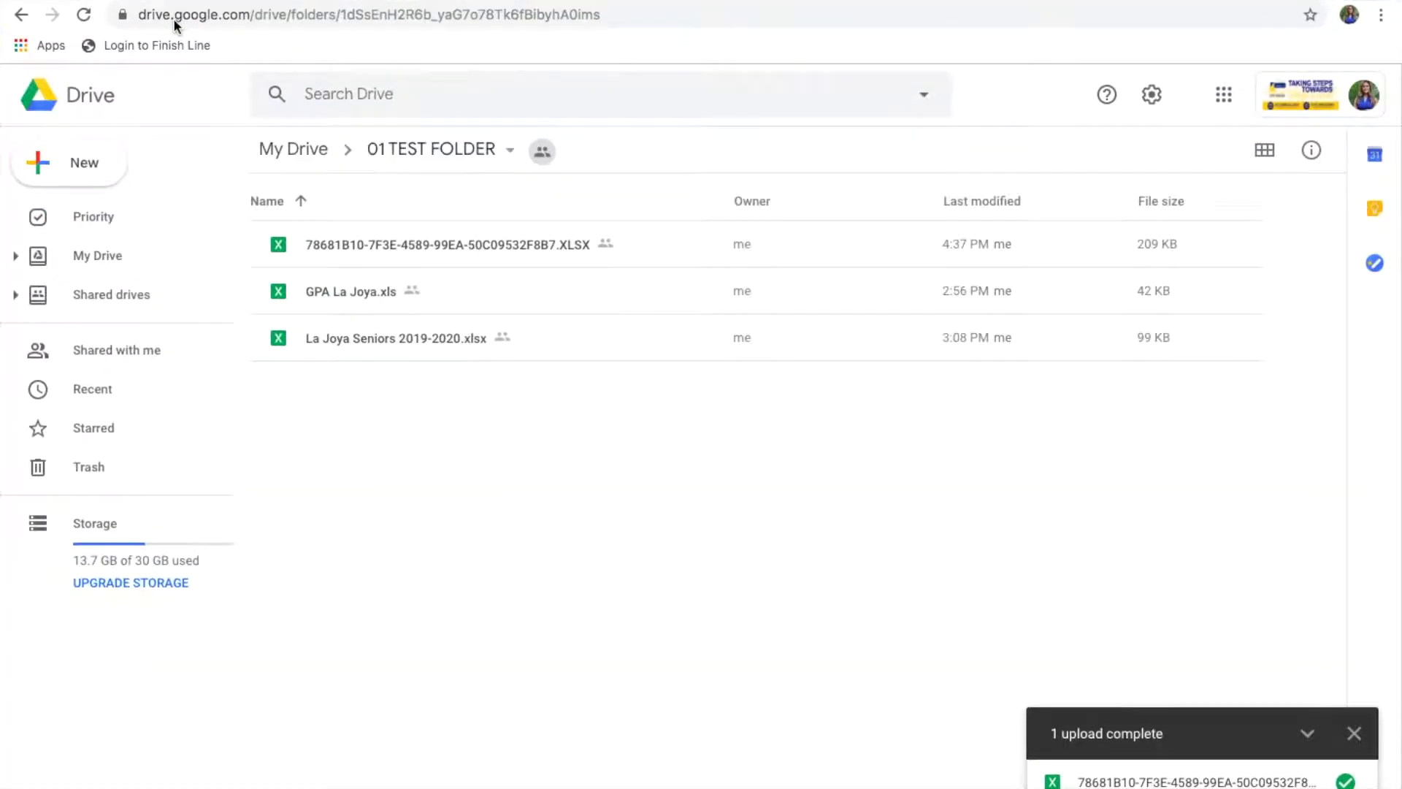
{"action": "right_click", "coordinate": [371, 245]}
{"action": "left_click", "coordinate": [459, 514]}
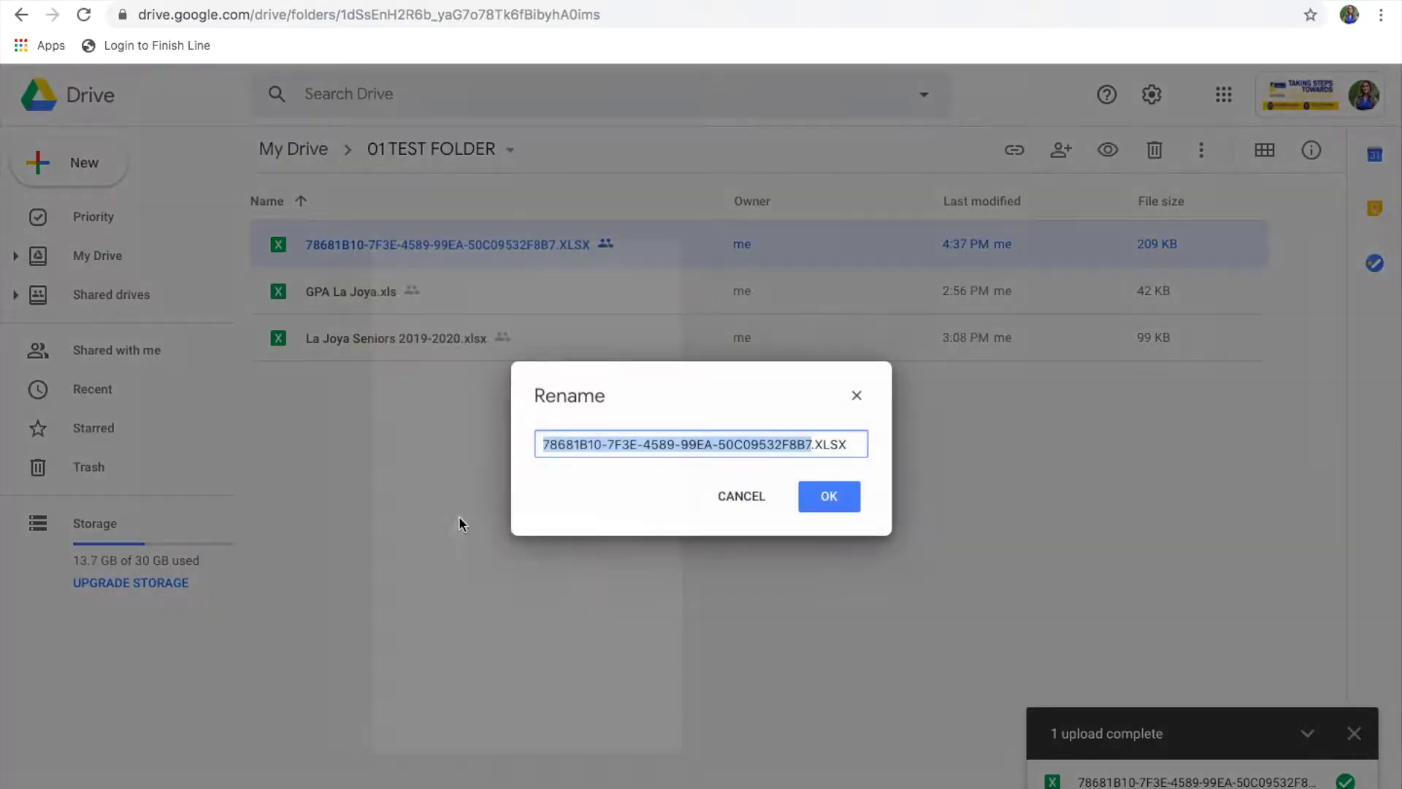
{"action": "type", "text": "TUHSD"}
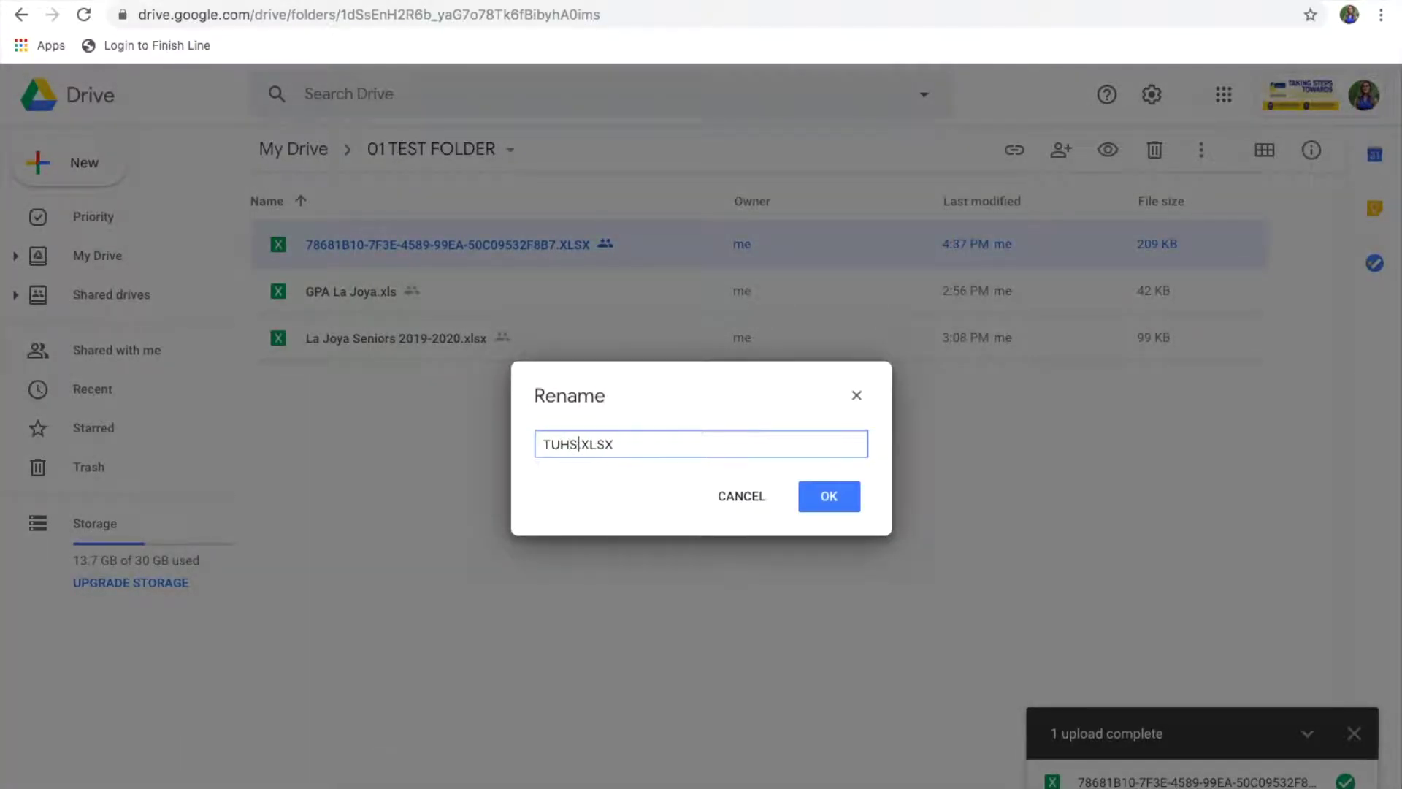
{"action": "type", "text": " Synergy List for Finish line"}
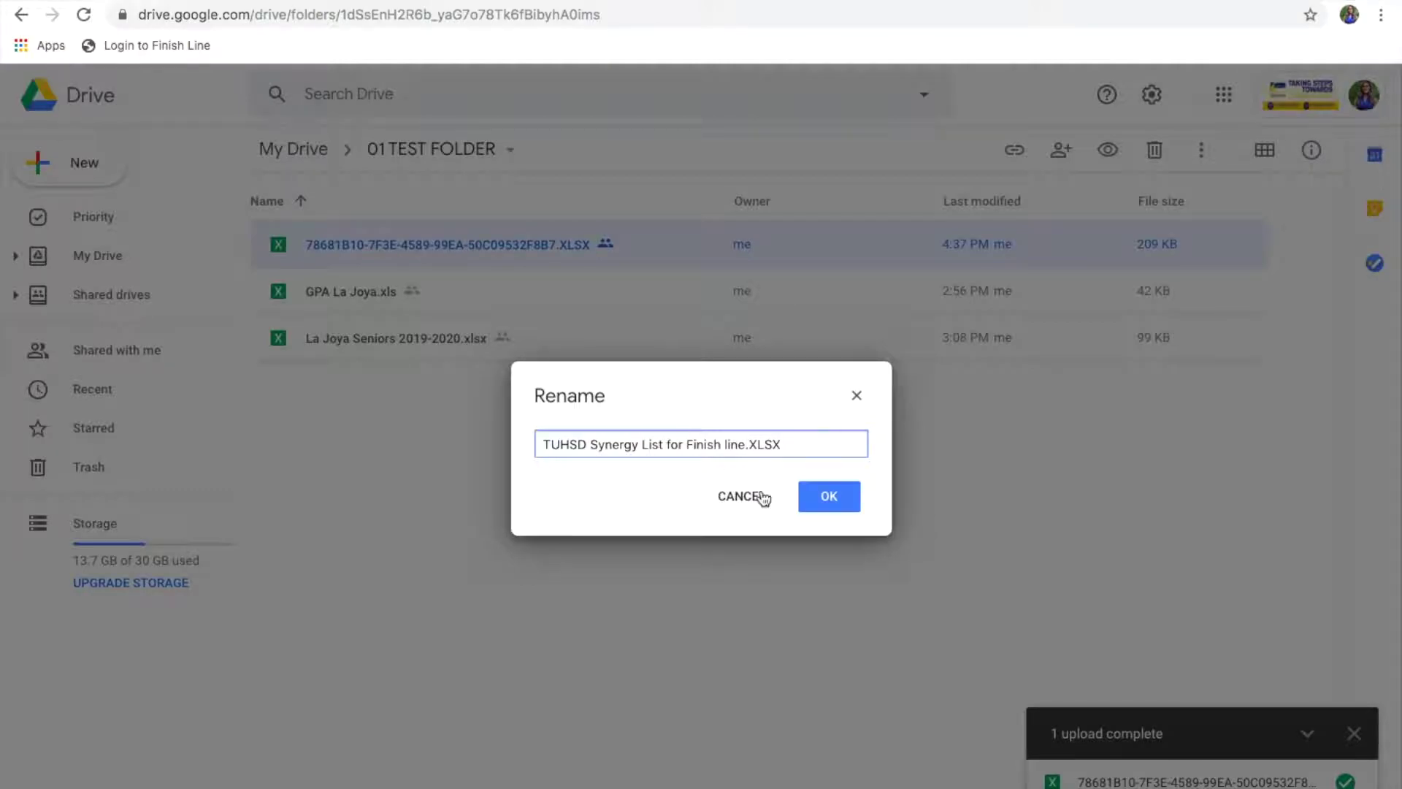
{"action": "left_click", "coordinate": [827, 504]}
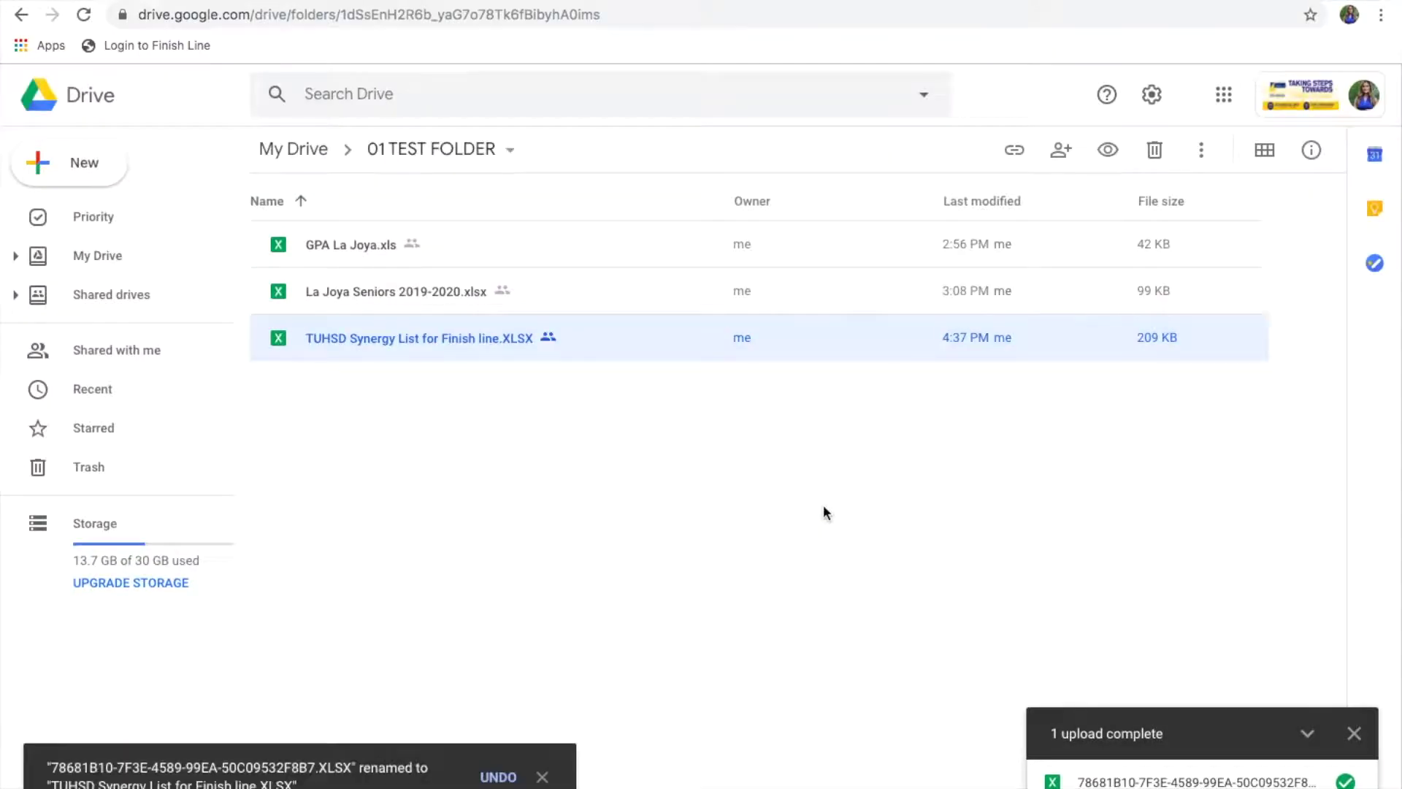
Step: Open the TUHSD file in Google Sheets and fit column I to its ZIP Code 5 header
{"action": "double_click", "coordinate": [447, 343]}
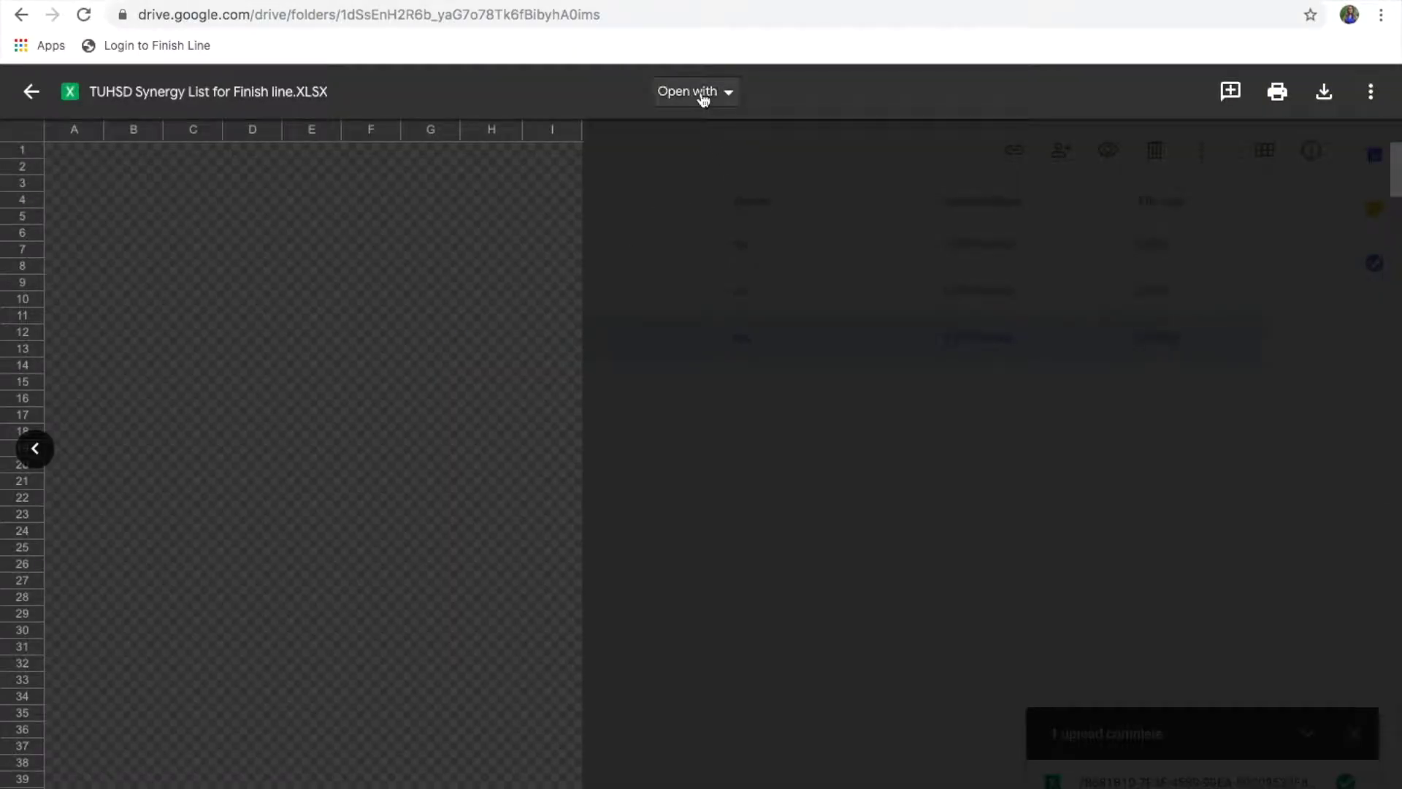
{"action": "left_click", "coordinate": [699, 91]}
{"action": "left_click", "coordinate": [725, 191]}
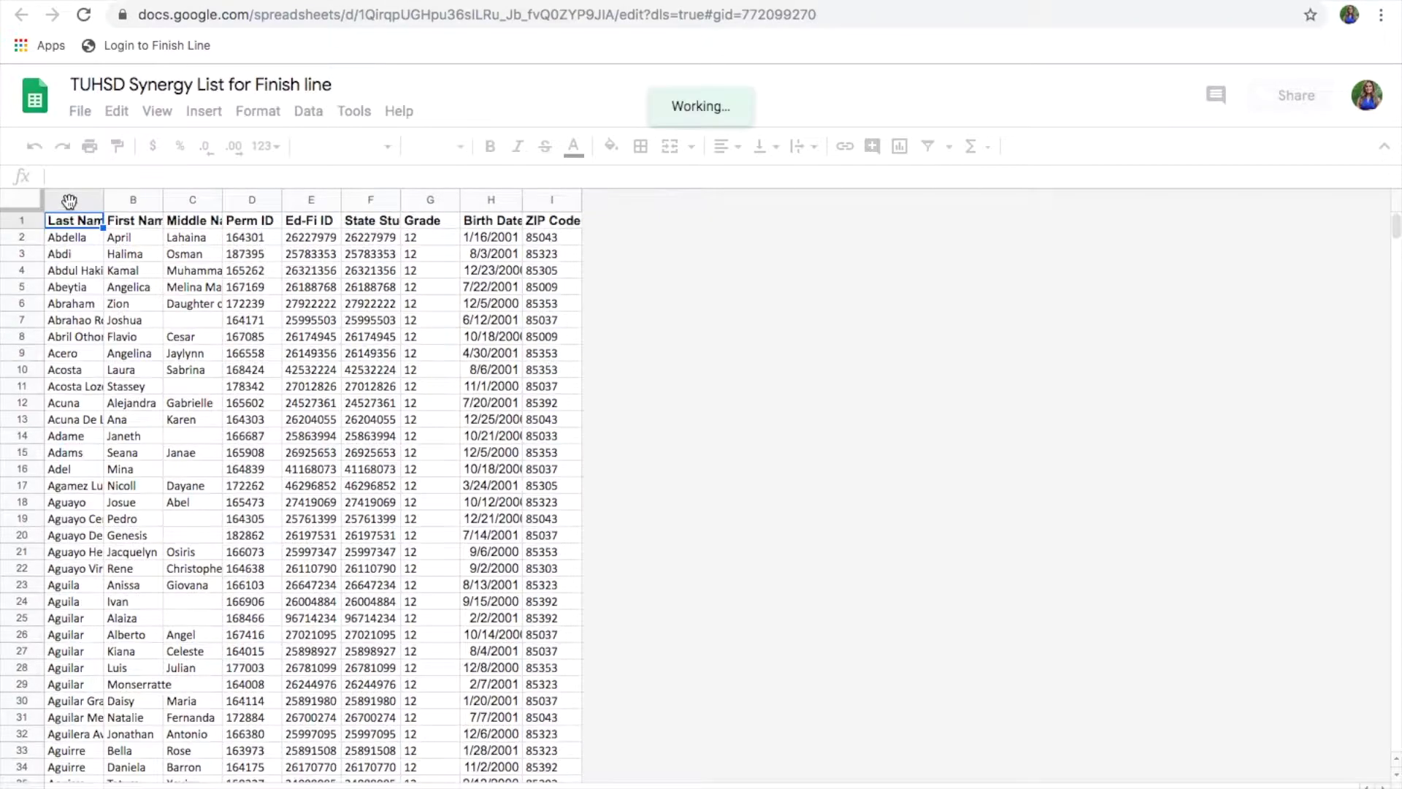
{"action": "left_click", "coordinate": [21, 221]}
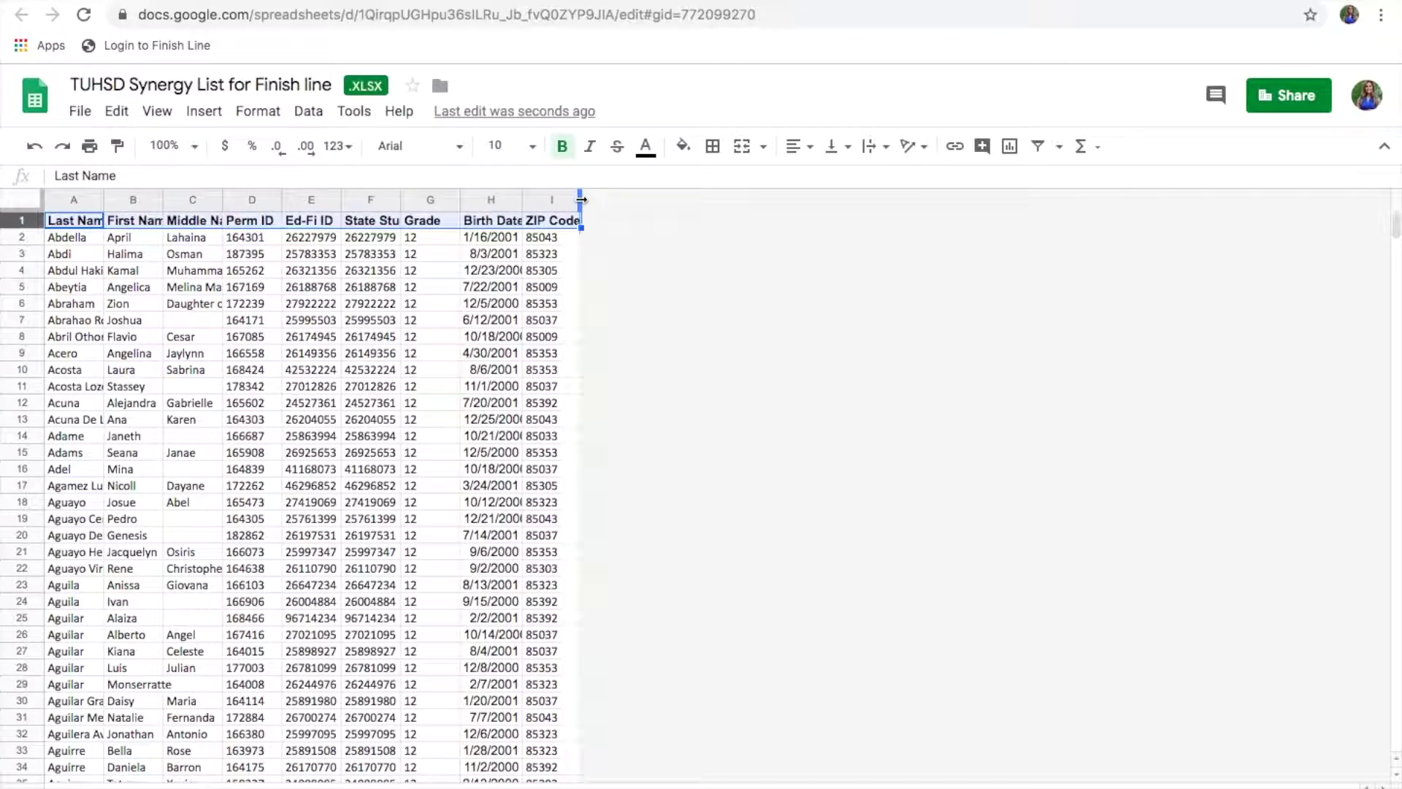
{"action": "double_click", "coordinate": [582, 199]}
{"action": "left_click", "coordinate": [557, 256]}
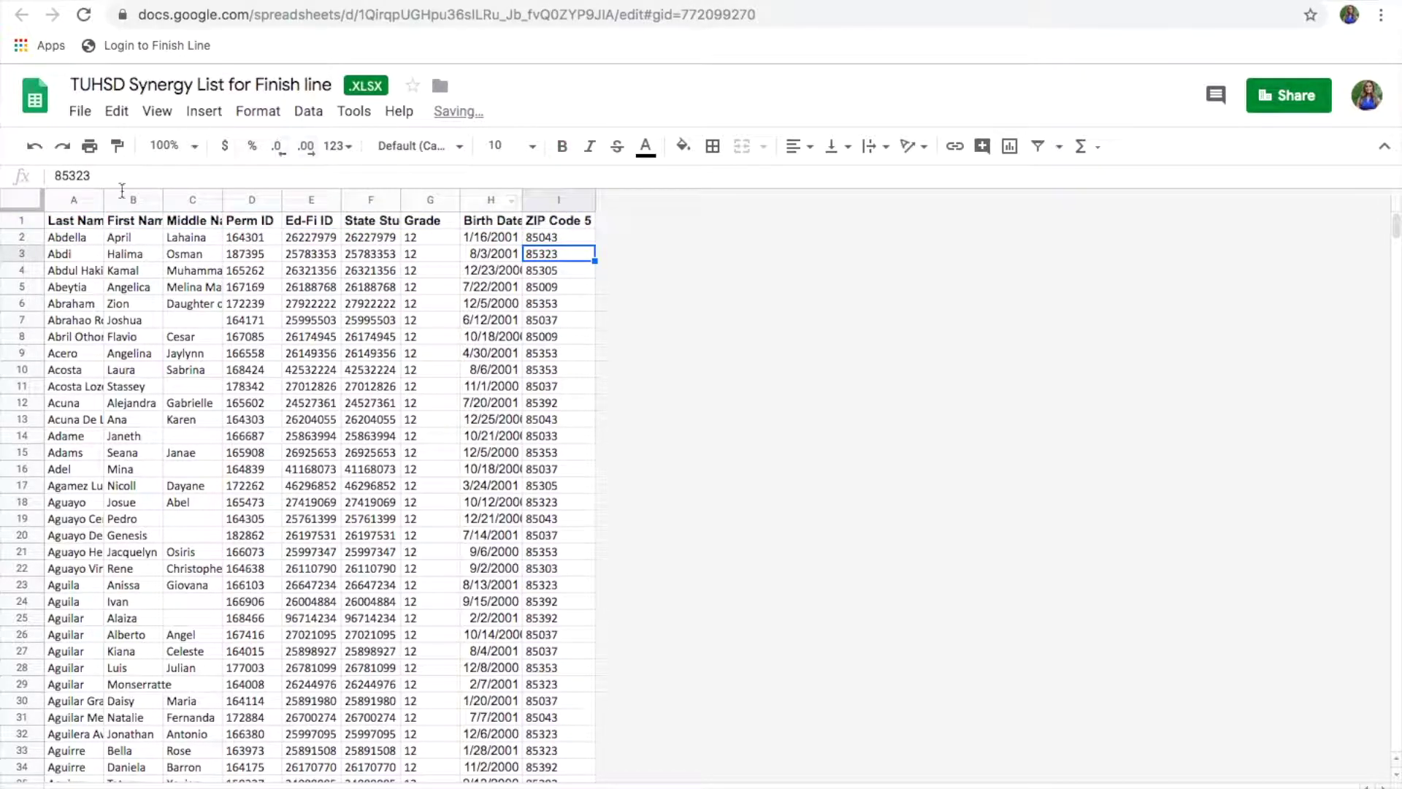
Step: Delete the Middle Name, Ed-Fi ID, State Student ID and Grade columns, then auto-fit columns A, B and D
{"action": "left_click", "coordinate": [188, 203]}
{"action": "right_click", "coordinate": [188, 209]}
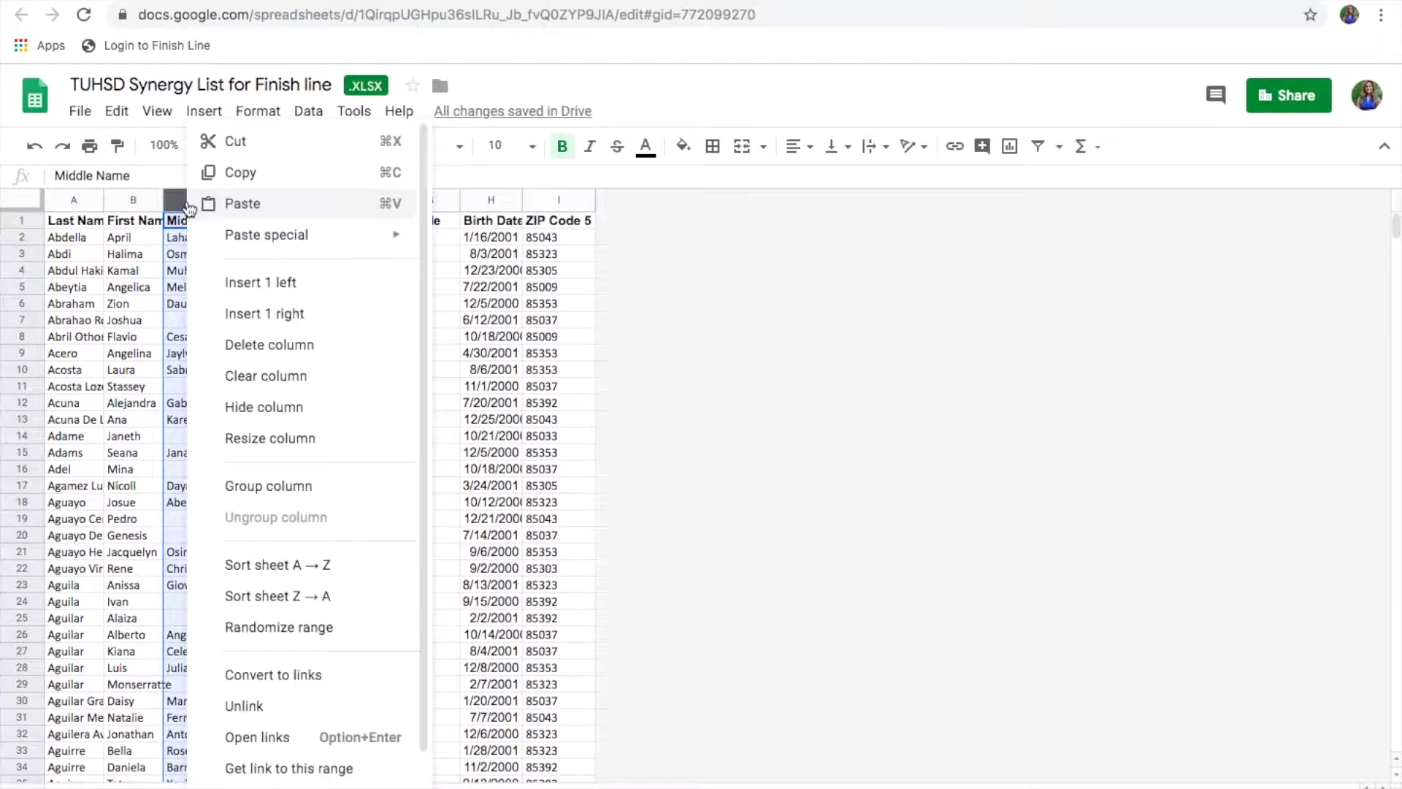
{"action": "left_click", "coordinate": [241, 344]}
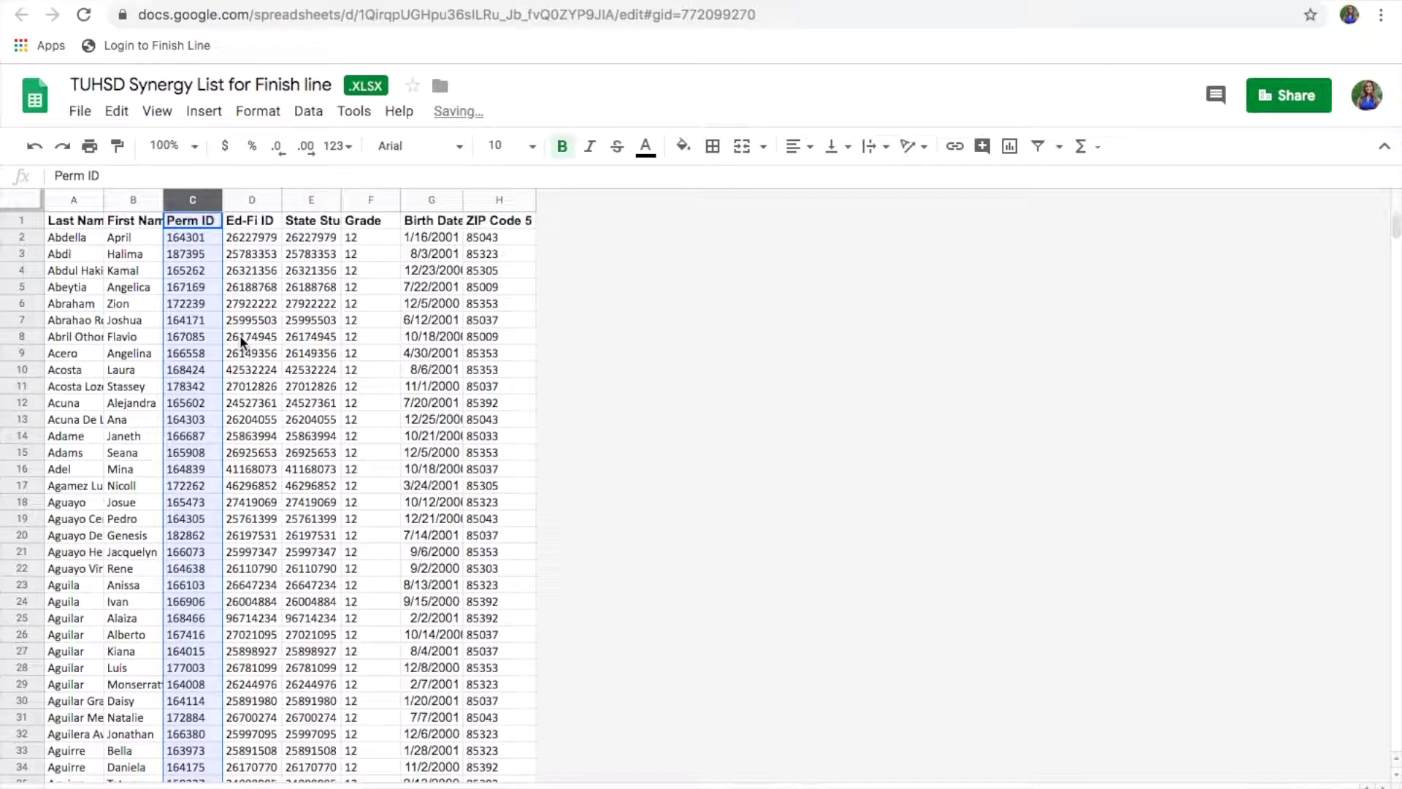
{"action": "left_click", "coordinate": [251, 203]}
{"action": "left_click", "coordinate": [305, 201], "text": "shift"}
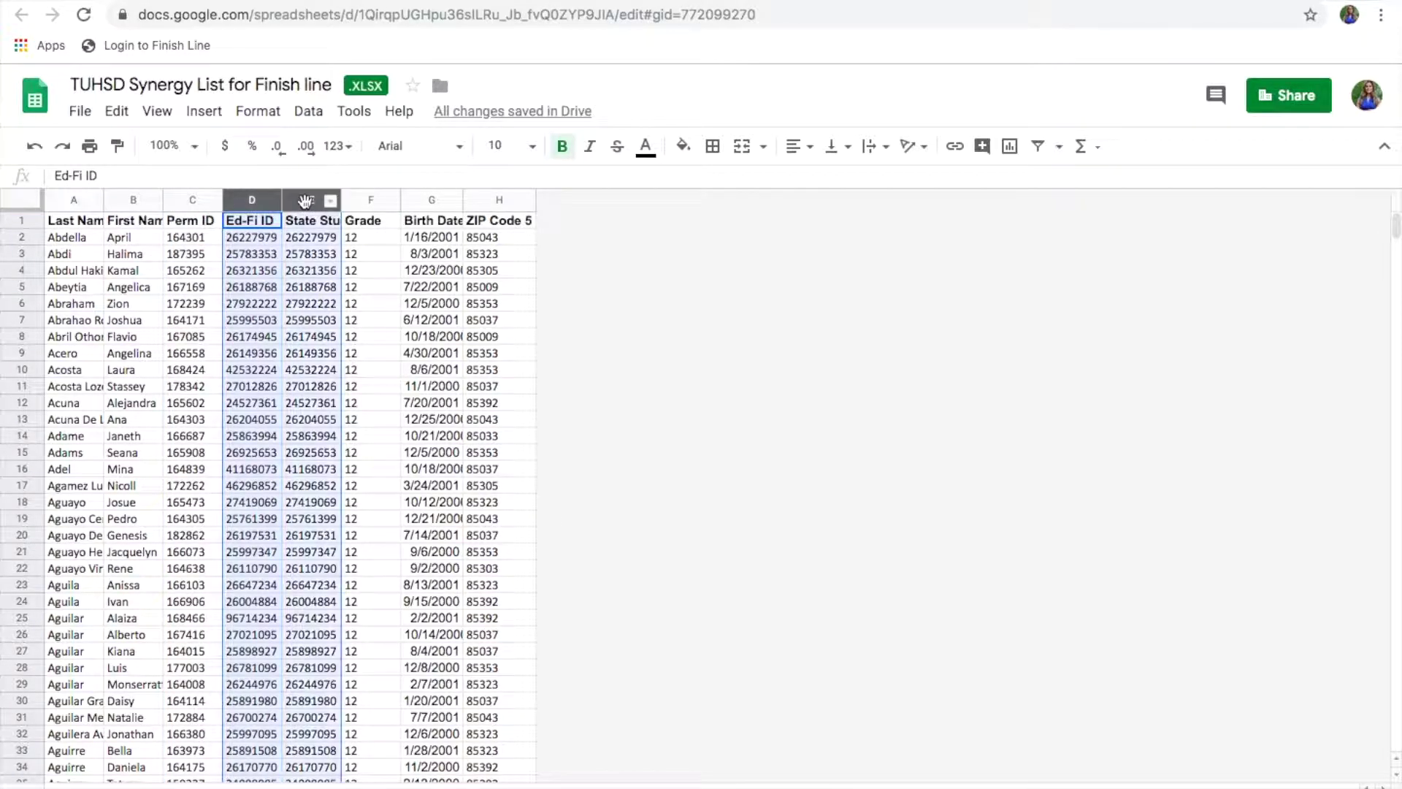
{"action": "left_click", "coordinate": [349, 201], "text": "shift"}
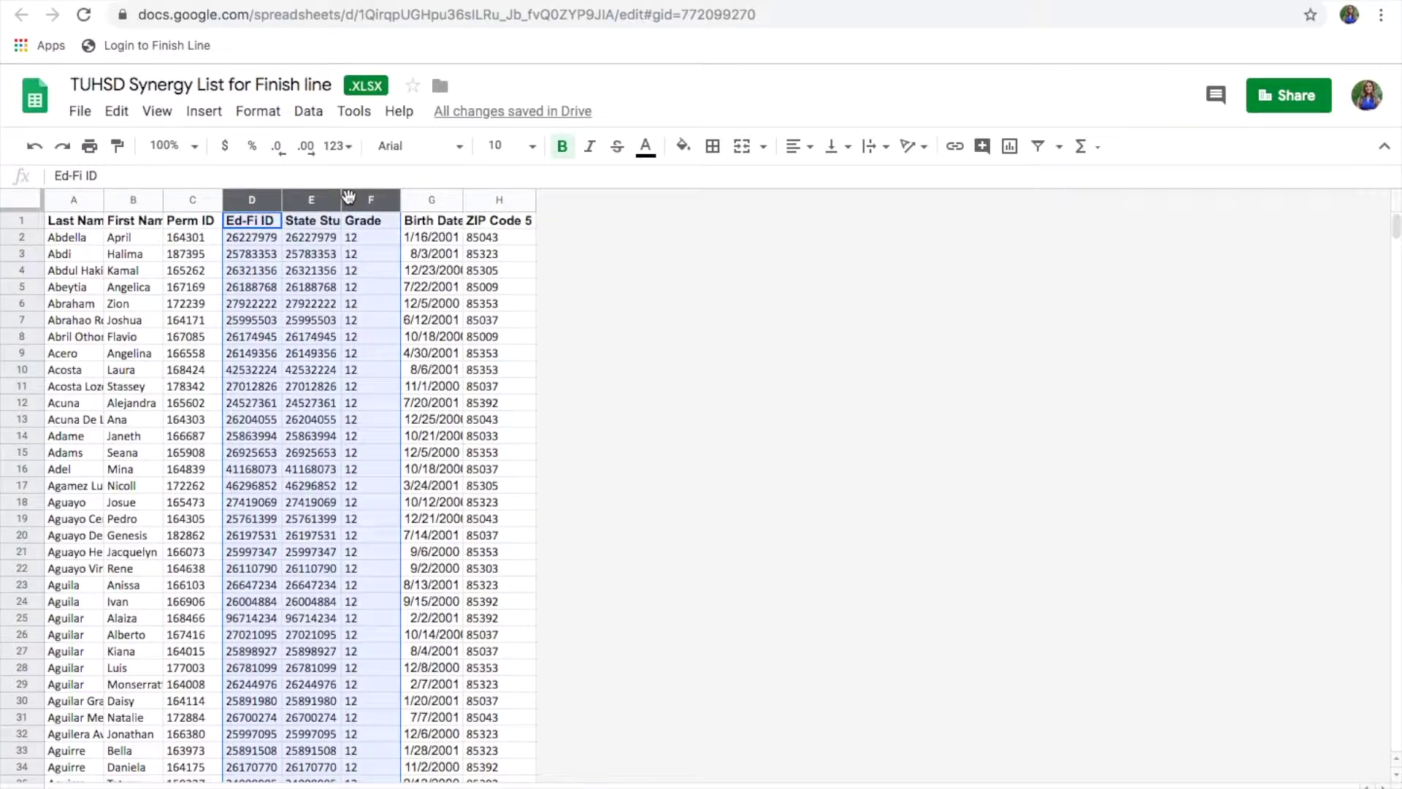
{"action": "right_click", "coordinate": [348, 196]}
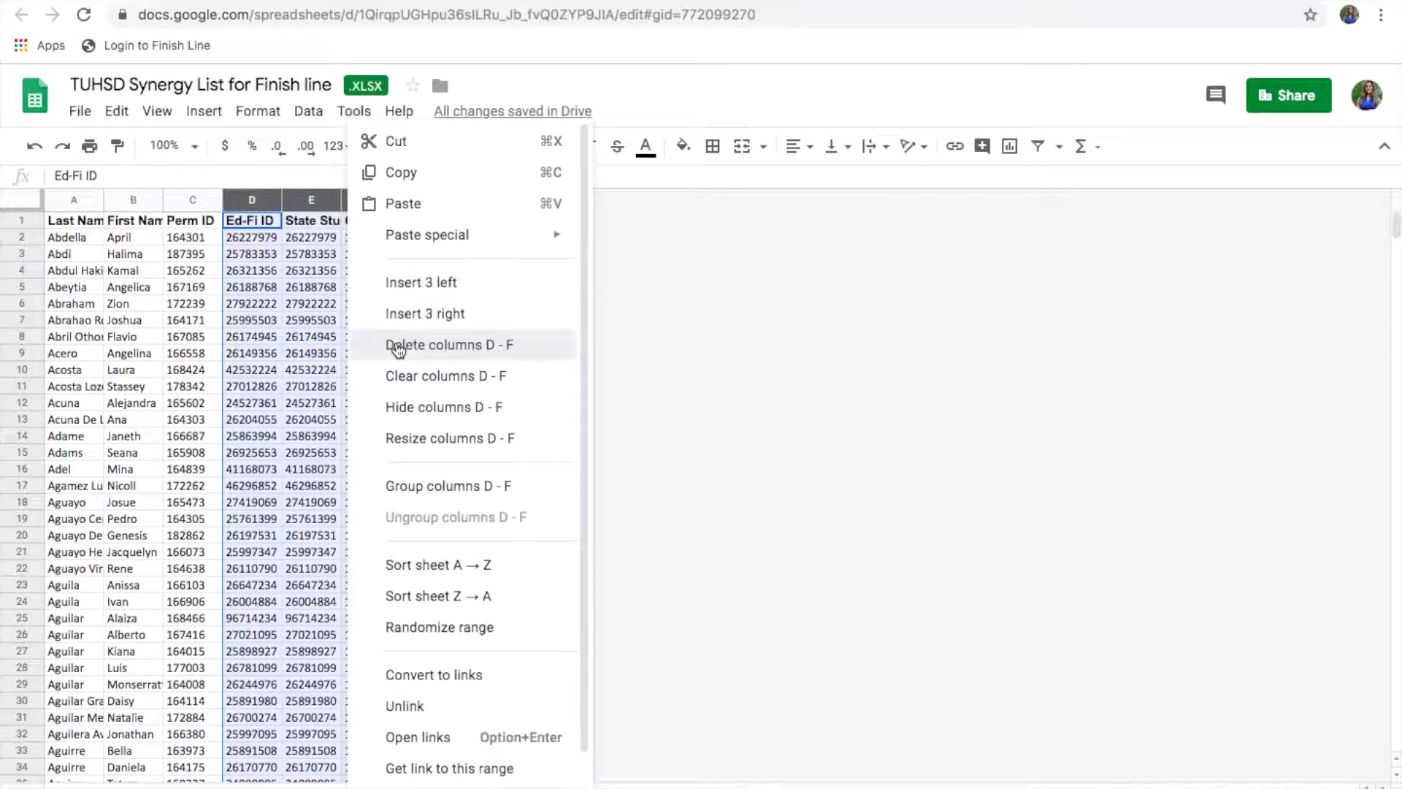
{"action": "left_click", "coordinate": [398, 347]}
{"action": "left_click", "coordinate": [329, 303]}
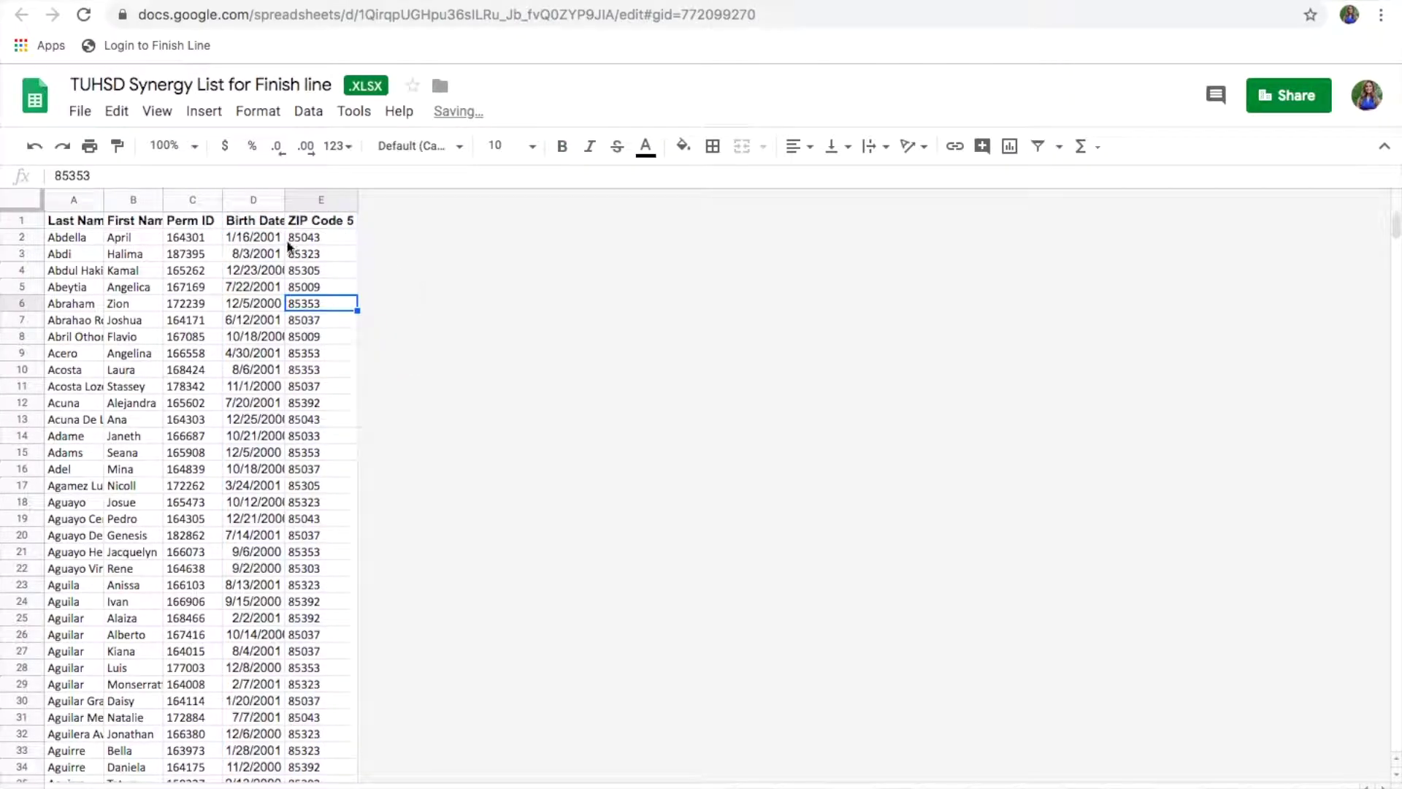
{"action": "double_click", "coordinate": [284, 199]}
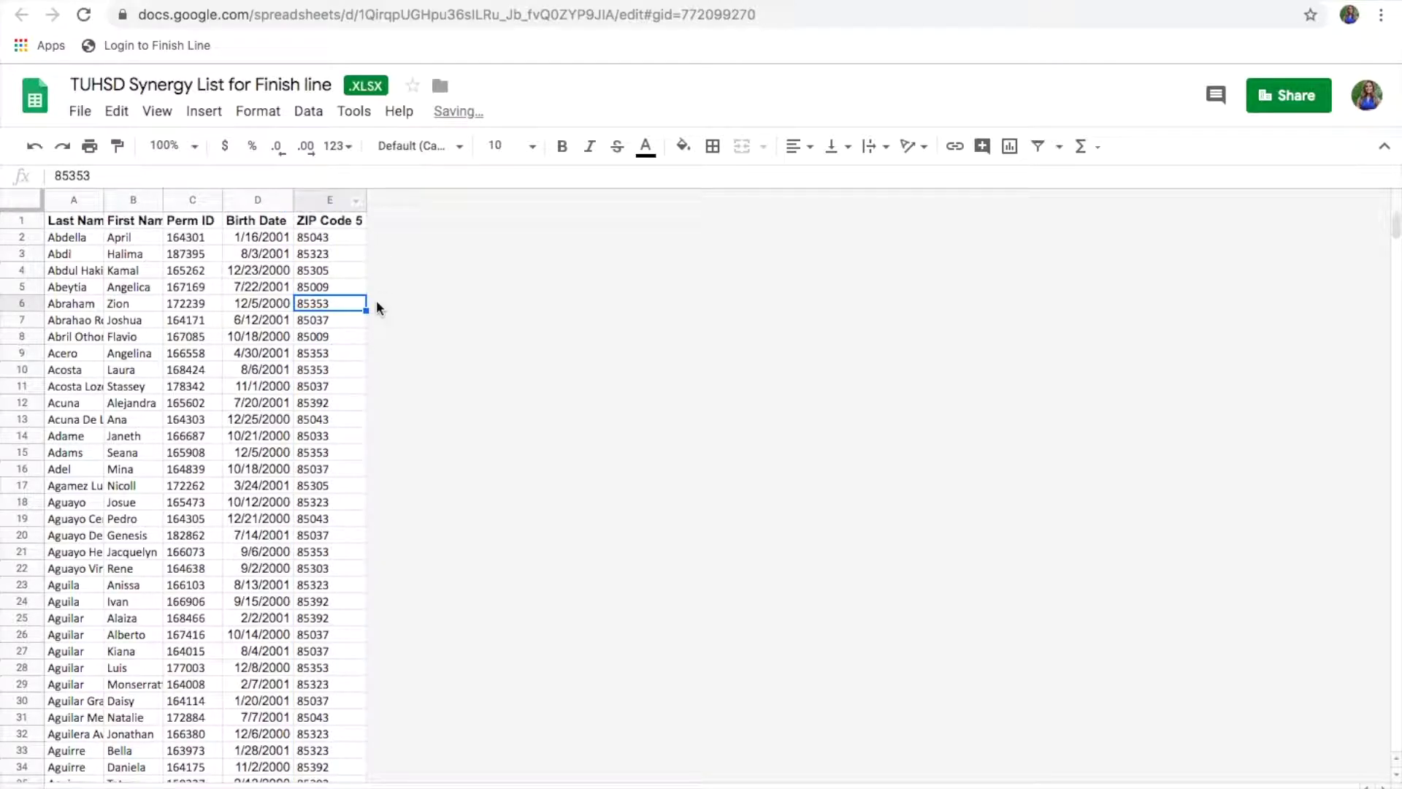
{"action": "double_click", "coordinate": [162, 203]}
{"action": "double_click", "coordinate": [104, 200]}
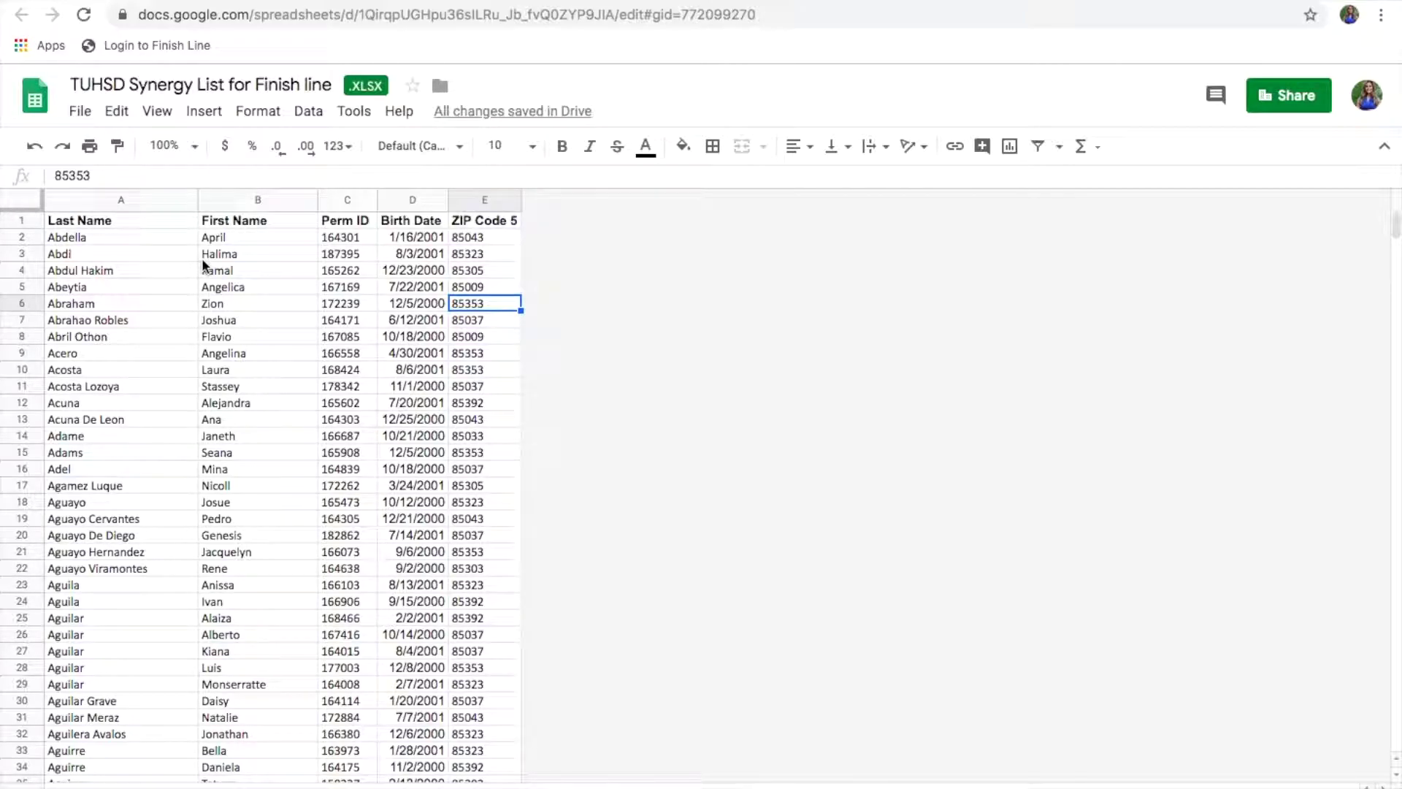
Step: Unbold the header row and prefix the Last Name and First Name headers with 'Student'
{"action": "left_click", "coordinate": [132, 221]}
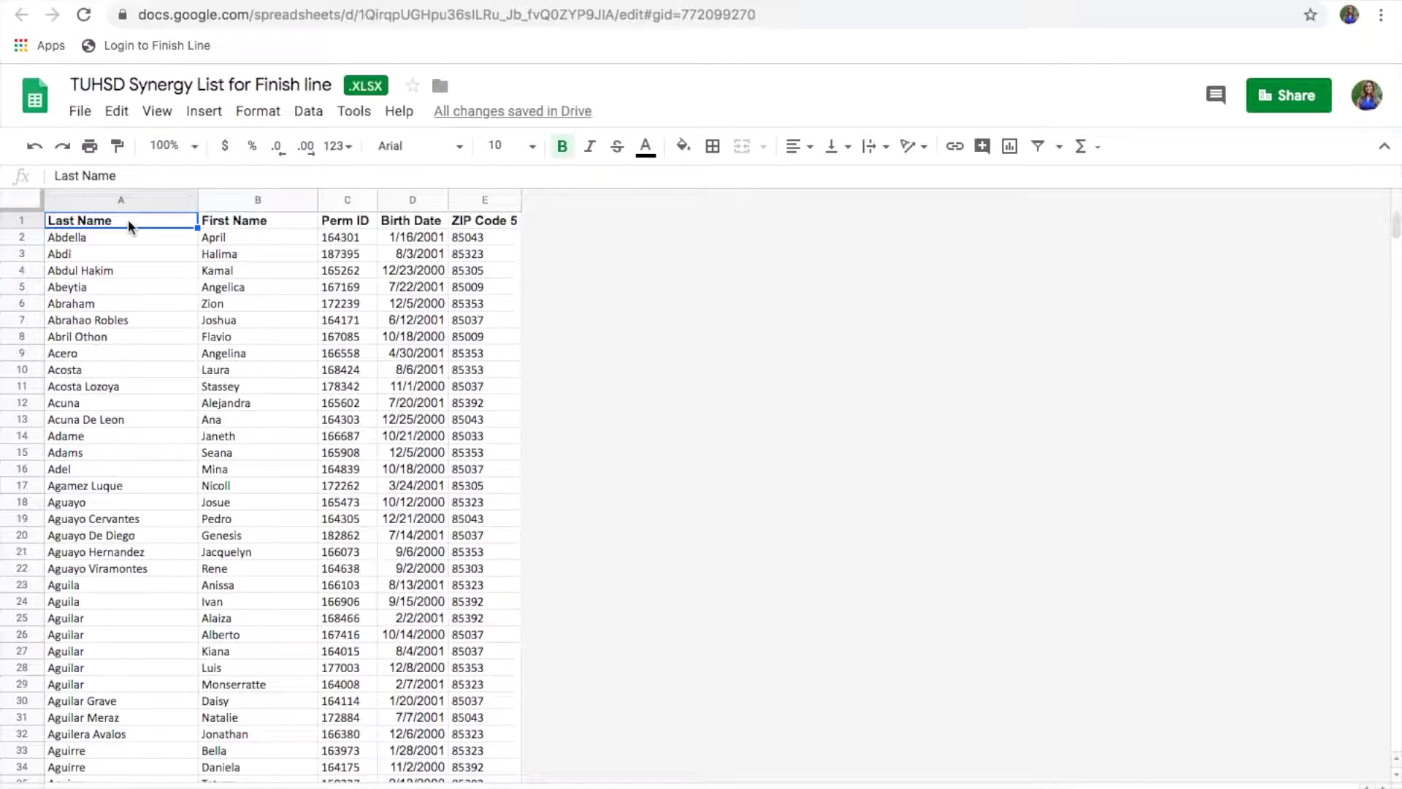
{"action": "left_click", "coordinate": [27, 226]}
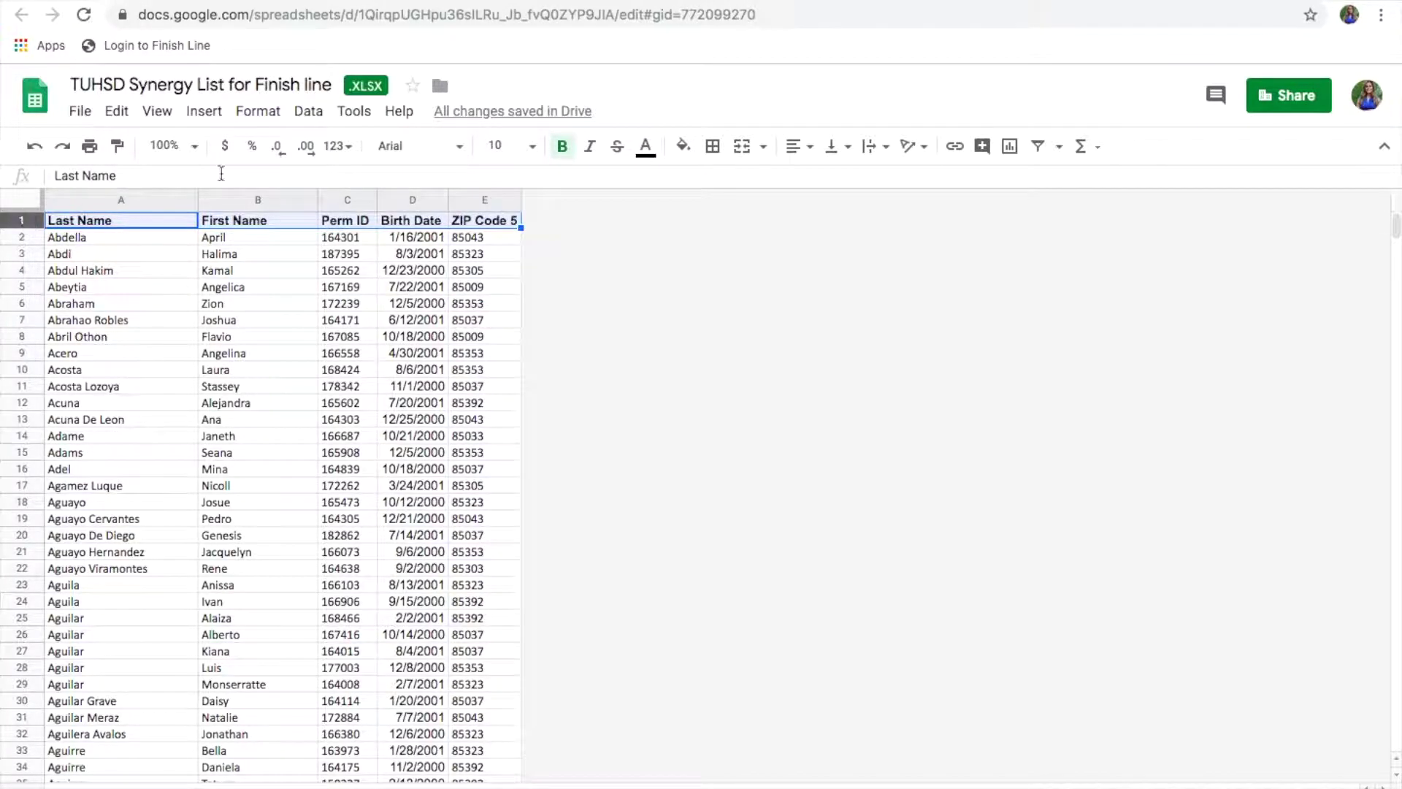
{"action": "left_click", "coordinate": [563, 146]}
{"action": "left_click", "coordinate": [48, 219]}
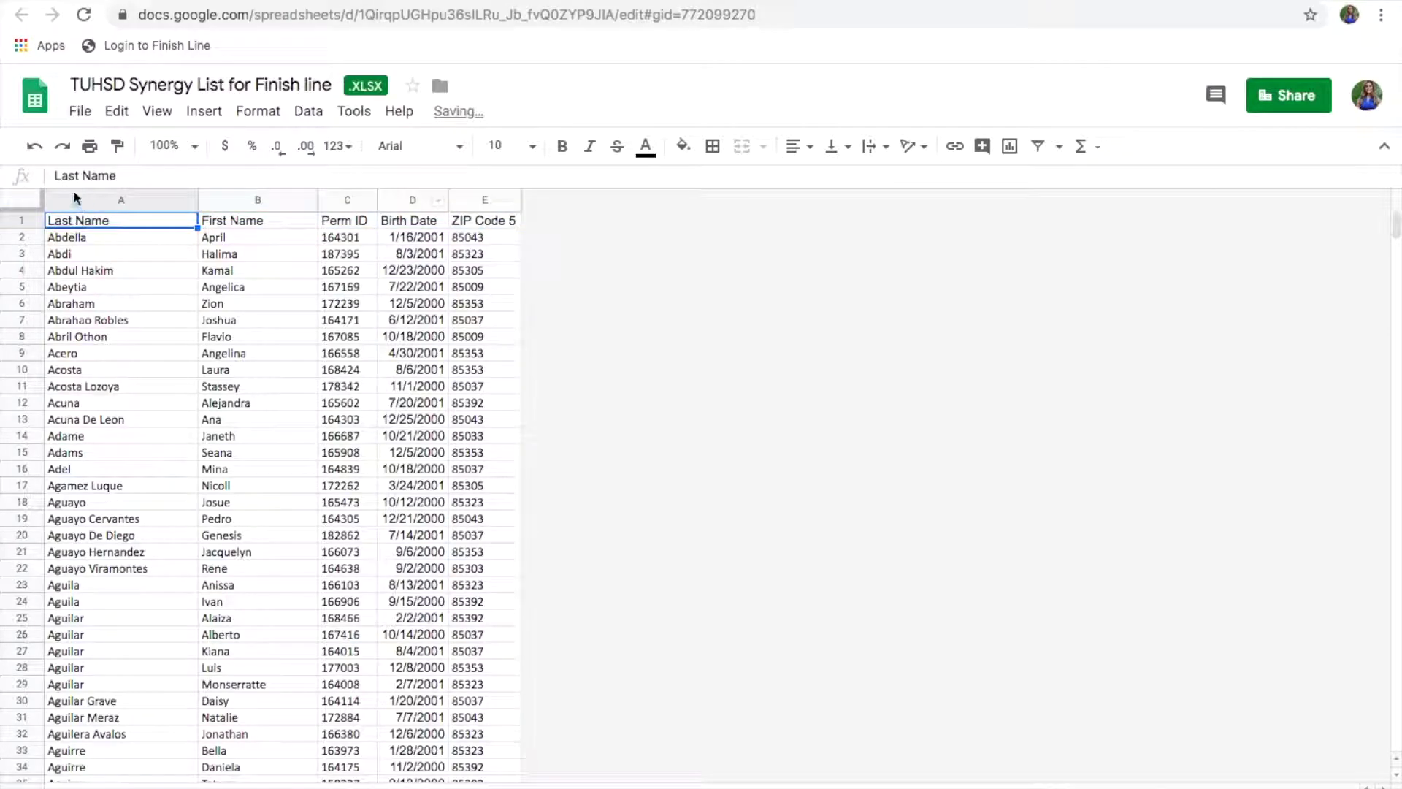
{"action": "left_click", "coordinate": [55, 175]}
{"action": "type", "text": "Student"}
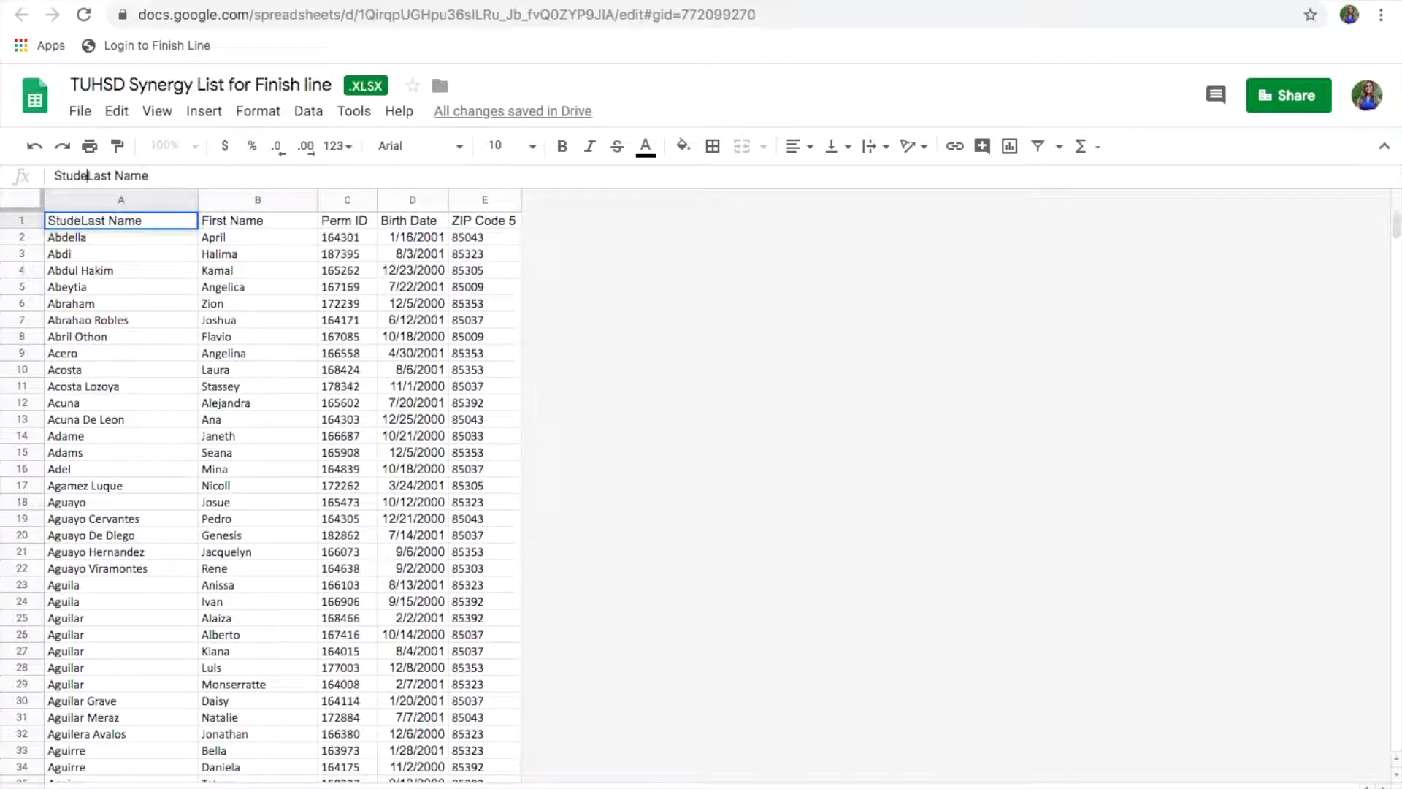
{"action": "left_click", "coordinate": [257, 221]}
{"action": "left_click", "coordinate": [55, 175]}
{"action": "type", "text": "Student"}
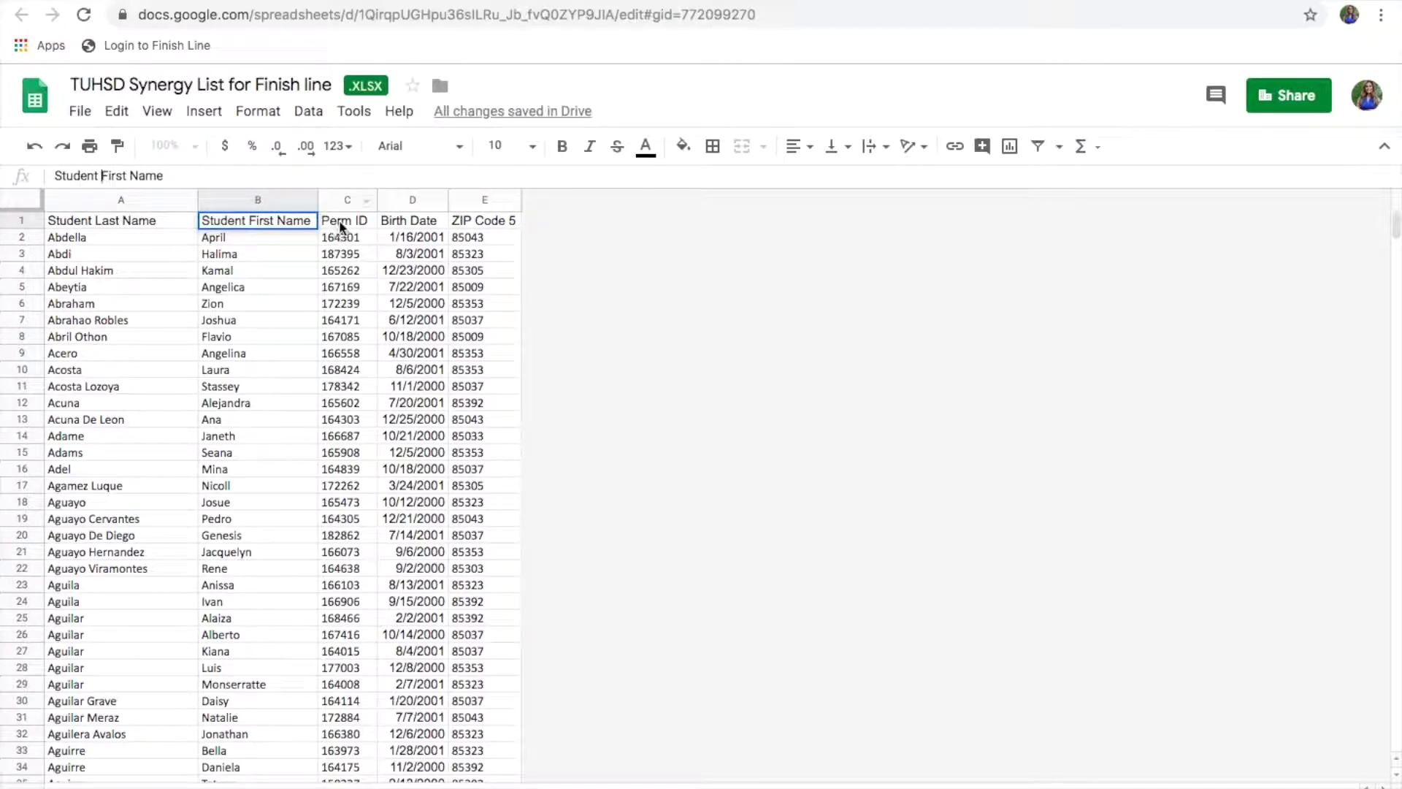
Step: Rename the Perm ID header to 'Special Use Field' and fit column C to it
{"action": "left_click", "coordinate": [342, 222]}
{"action": "left_click", "coordinate": [96, 176]}
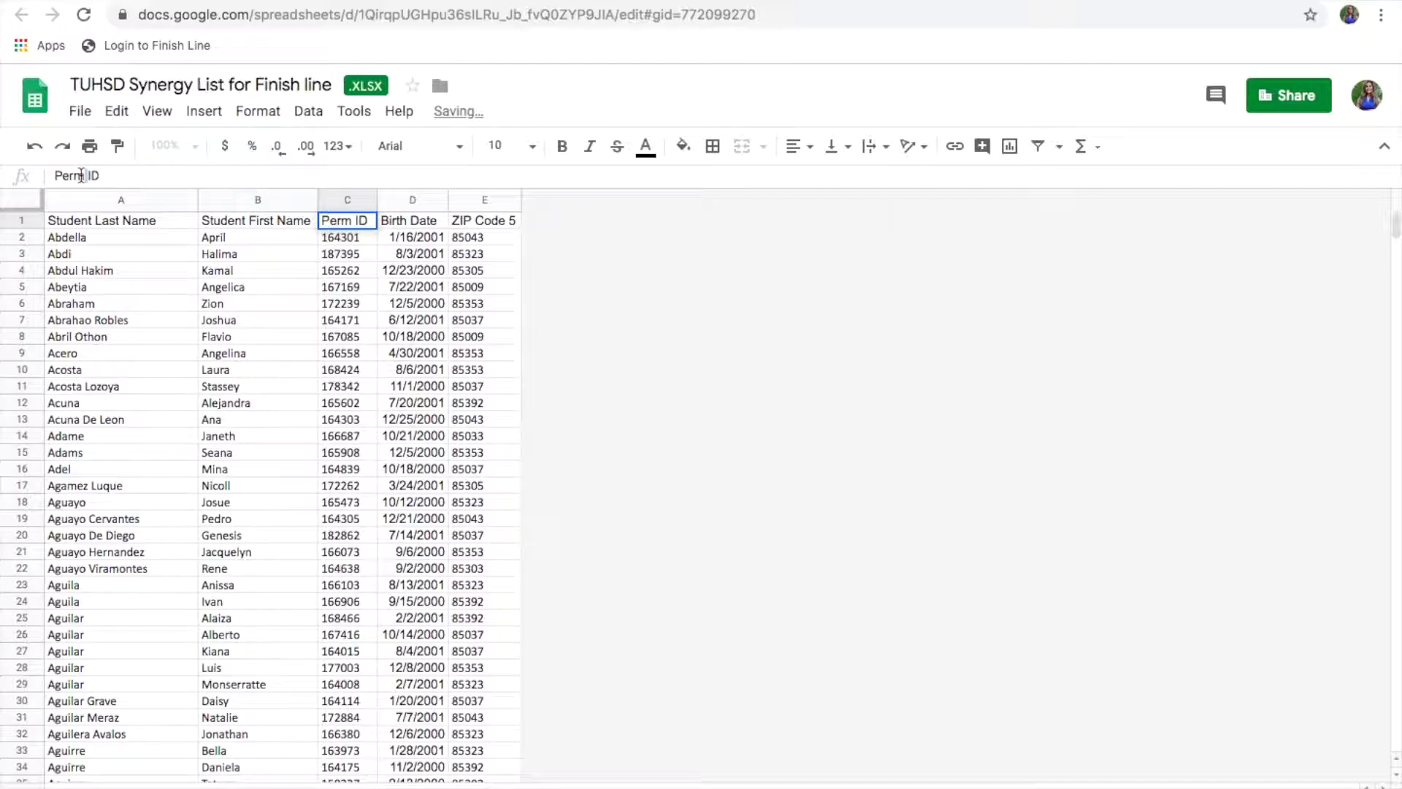
{"action": "left_click_drag", "start_coordinate": [100, 175], "coordinate": [53, 175]}
{"action": "type", "text": "Special Ind"}
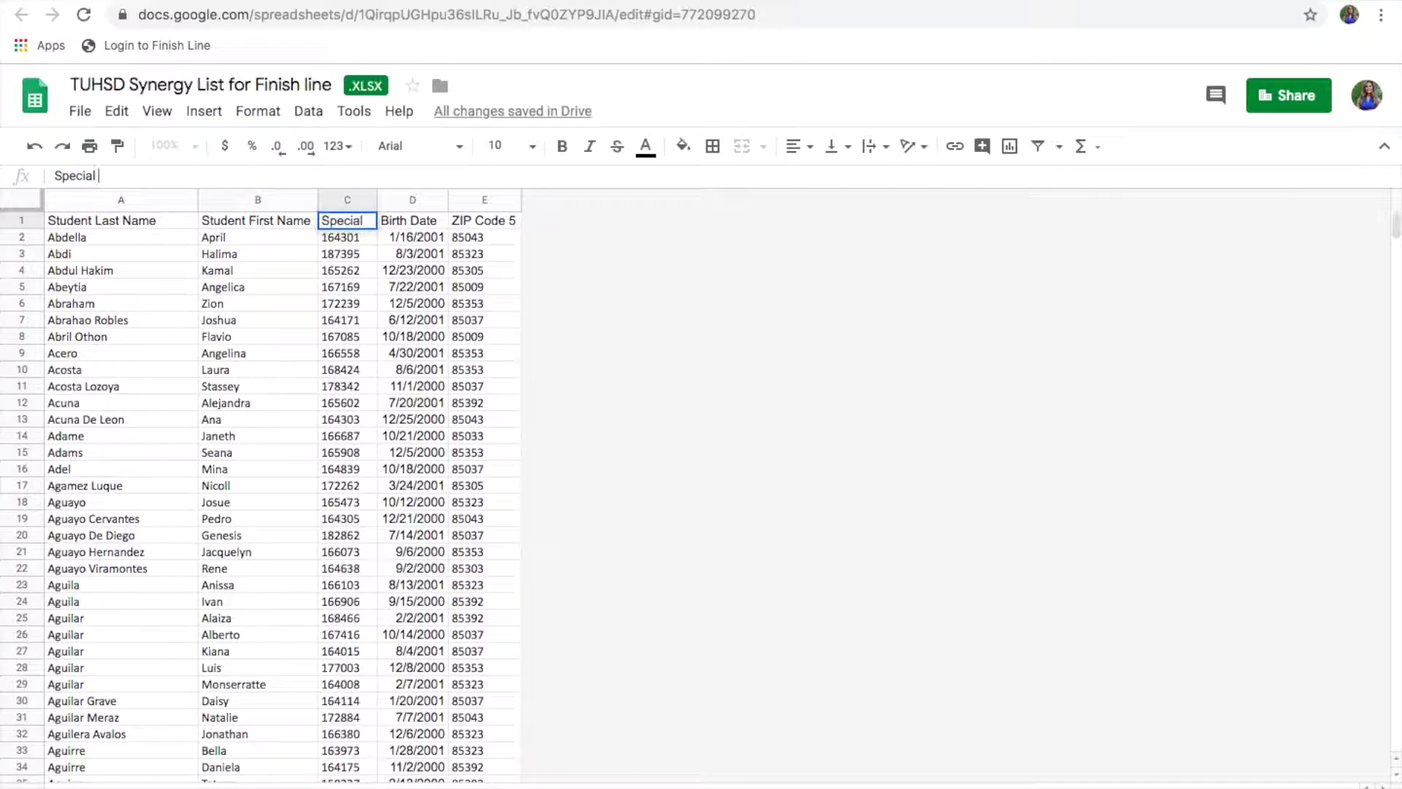
{"action": "key", "text": "ctrl+a"}
{"action": "type", "text": "Fie"}
{"action": "key", "text": "BackSpace"}
{"action": "key", "text": "BackSpace"}
{"action": "key", "text": "BackSpace"}
{"action": "type", "text": "Sp"}
{"action": "key", "text": "BackSpace"}
{"action": "type", "text": "pecial Use Field"}
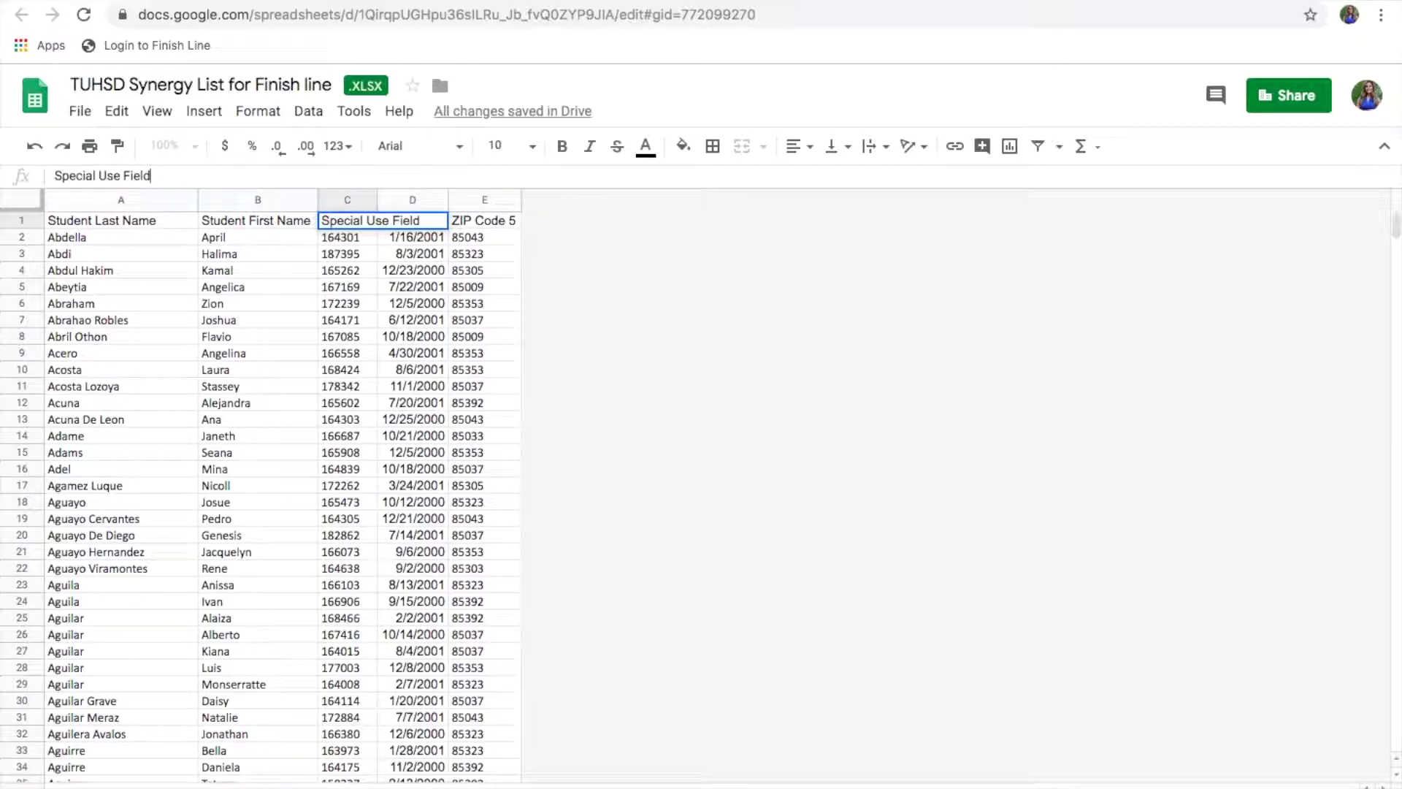
{"action": "left_click", "coordinate": [235, 304]}
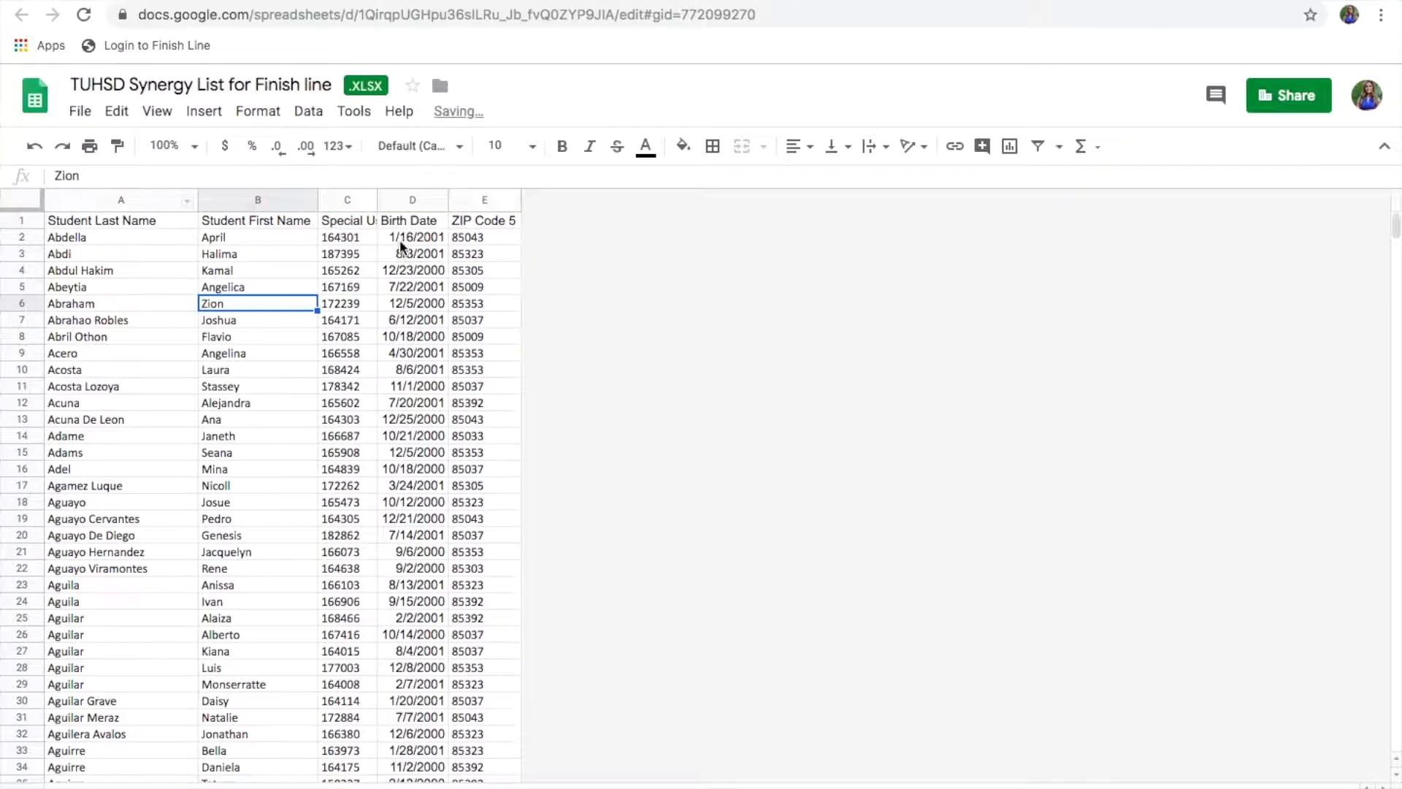
{"action": "left_click", "coordinate": [375, 199]}
{"action": "double_click", "coordinate": [377, 200]}
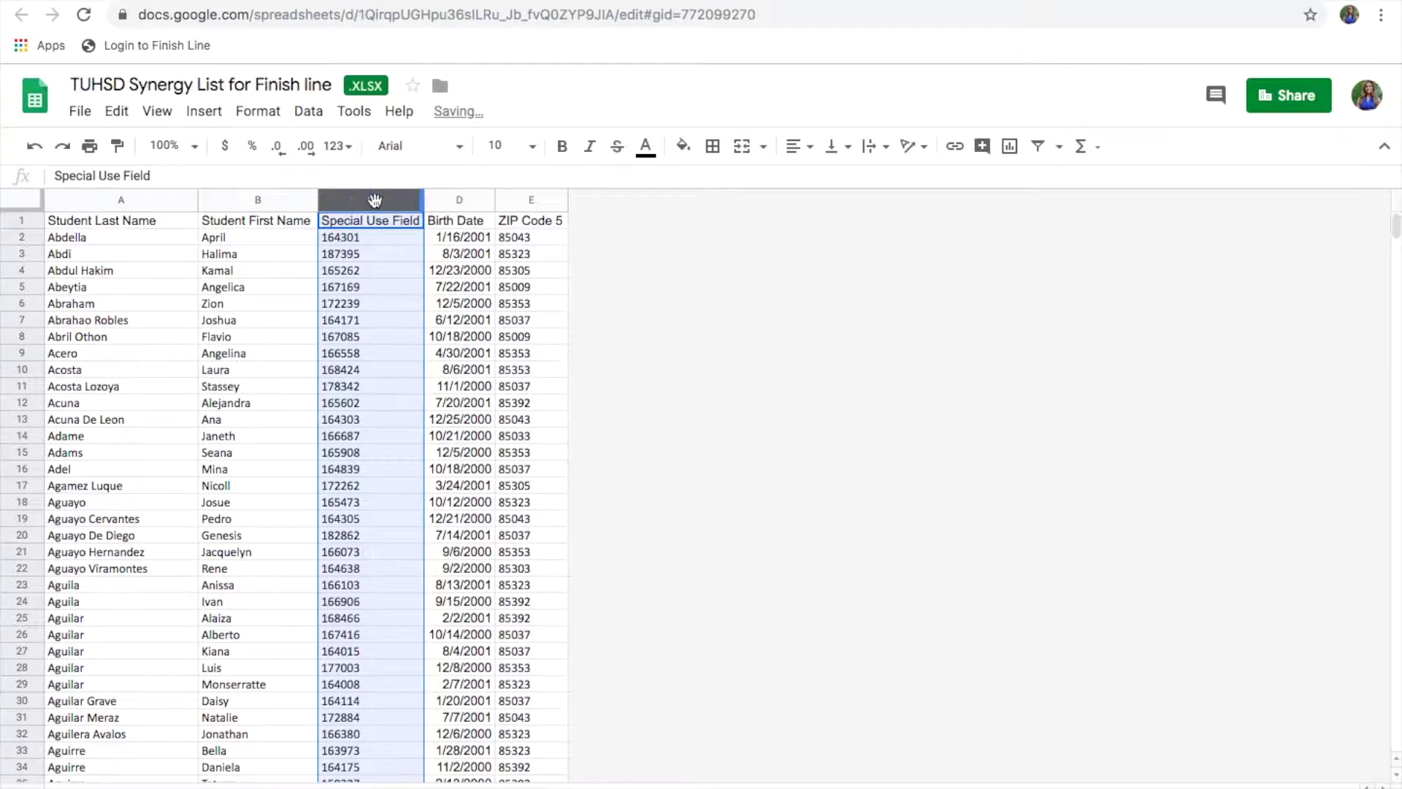
Step: Rename headers to 'Student Date of Birth' and 'Student Zip Code', widening columns D and E
{"action": "left_click", "coordinate": [478, 223]}
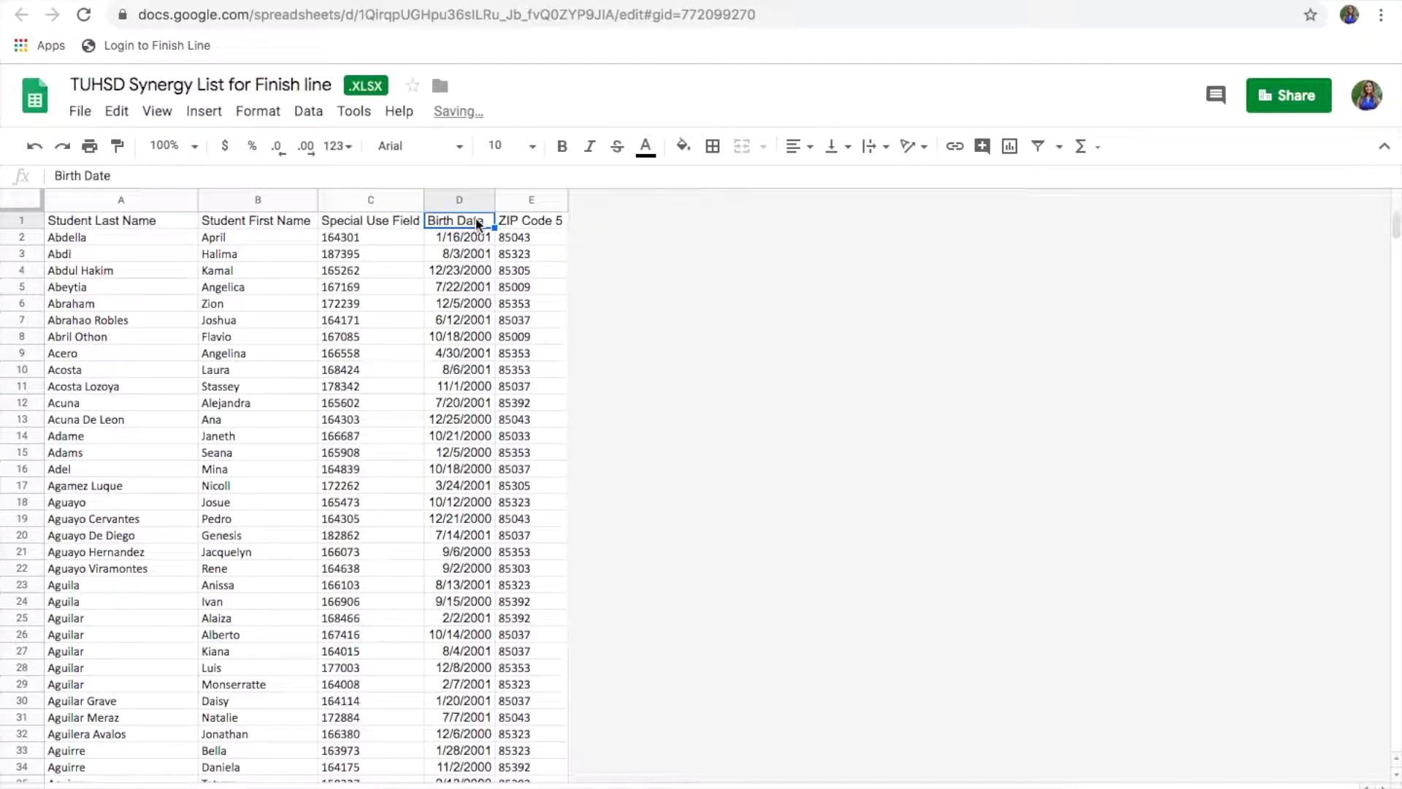
{"action": "type", "text": "Stude"}
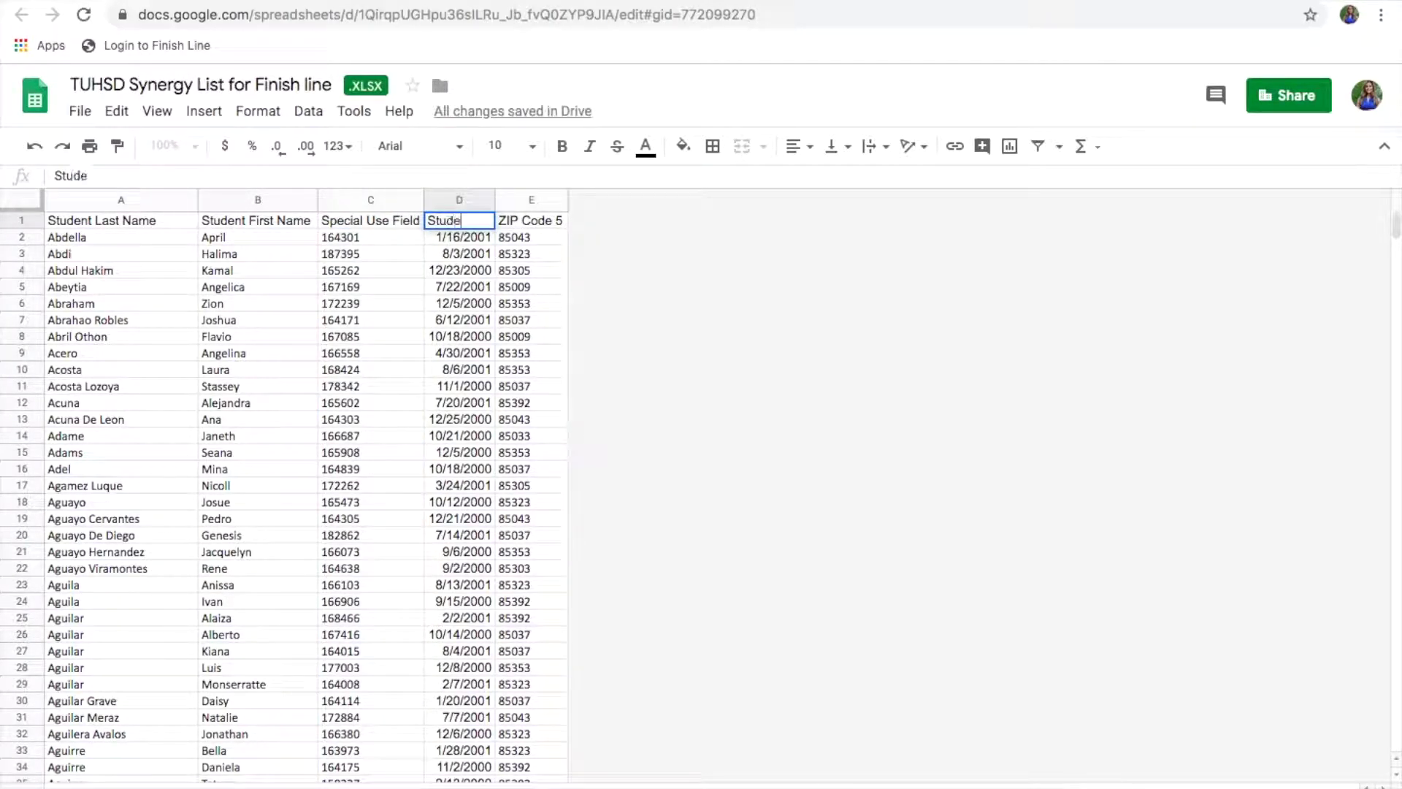
{"action": "type", "text": "nt Date of Birth"}
{"action": "left_click", "coordinate": [532, 404]}
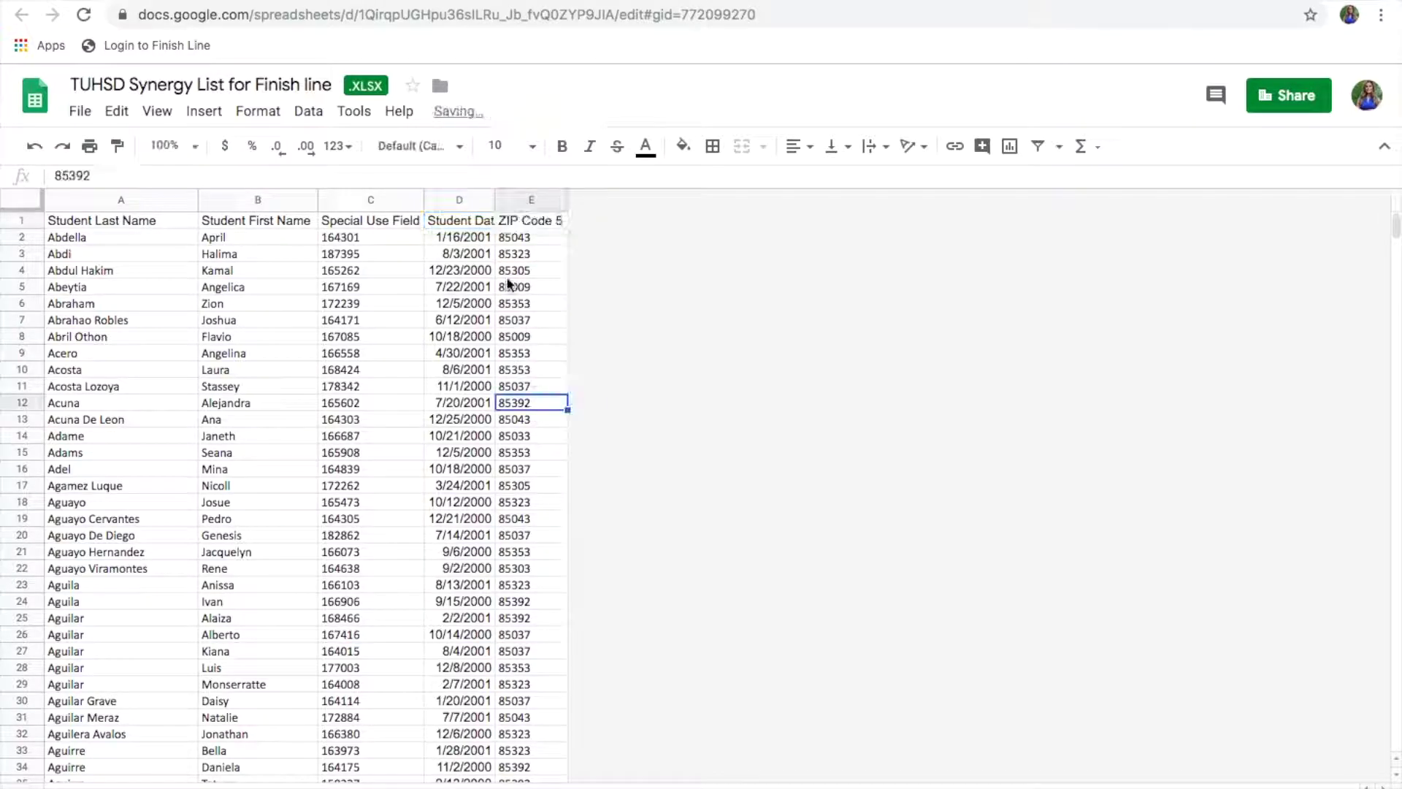
{"action": "left_click_drag", "start_coordinate": [495, 199], "coordinate": [552, 227]}
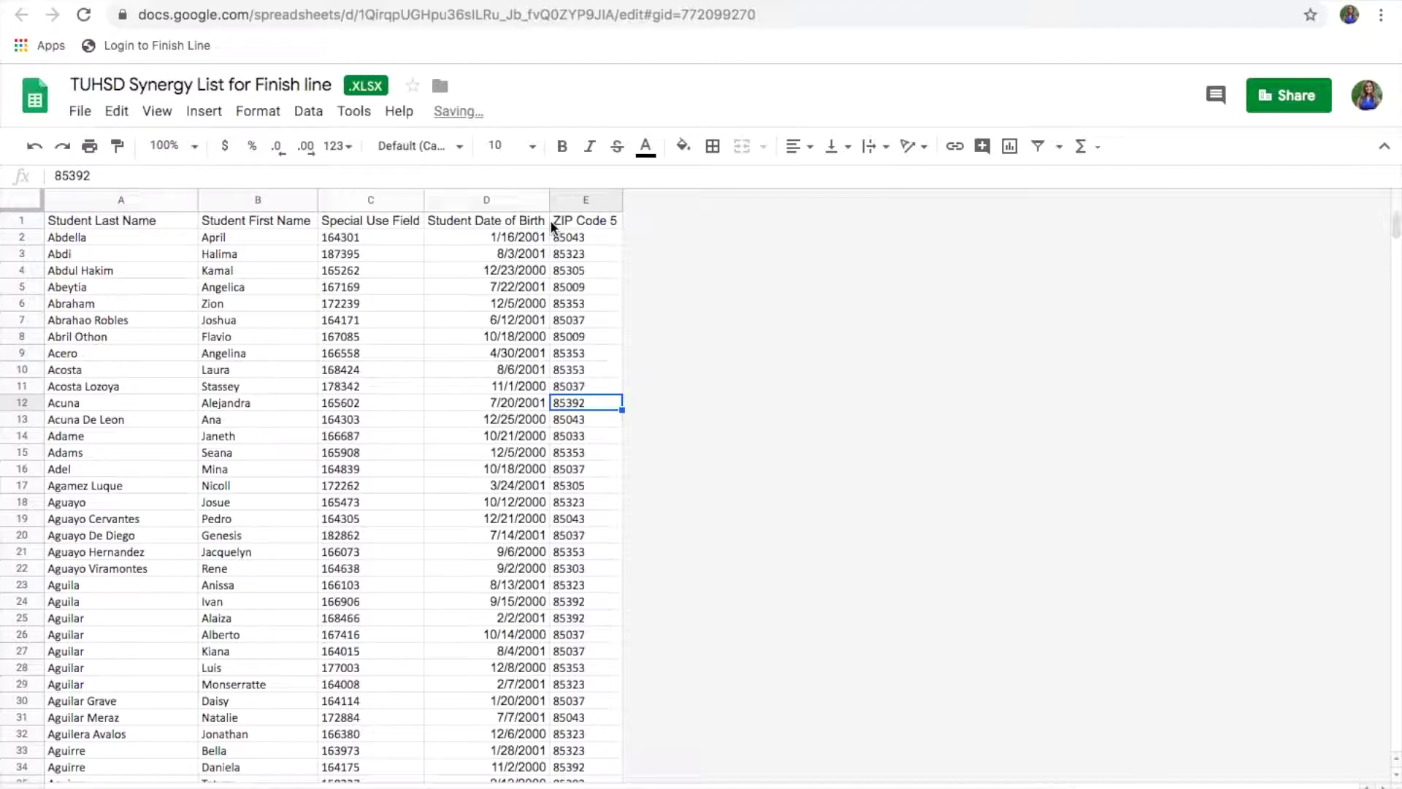
{"action": "left_click", "coordinate": [547, 227]}
{"action": "left_click", "coordinate": [572, 220]}
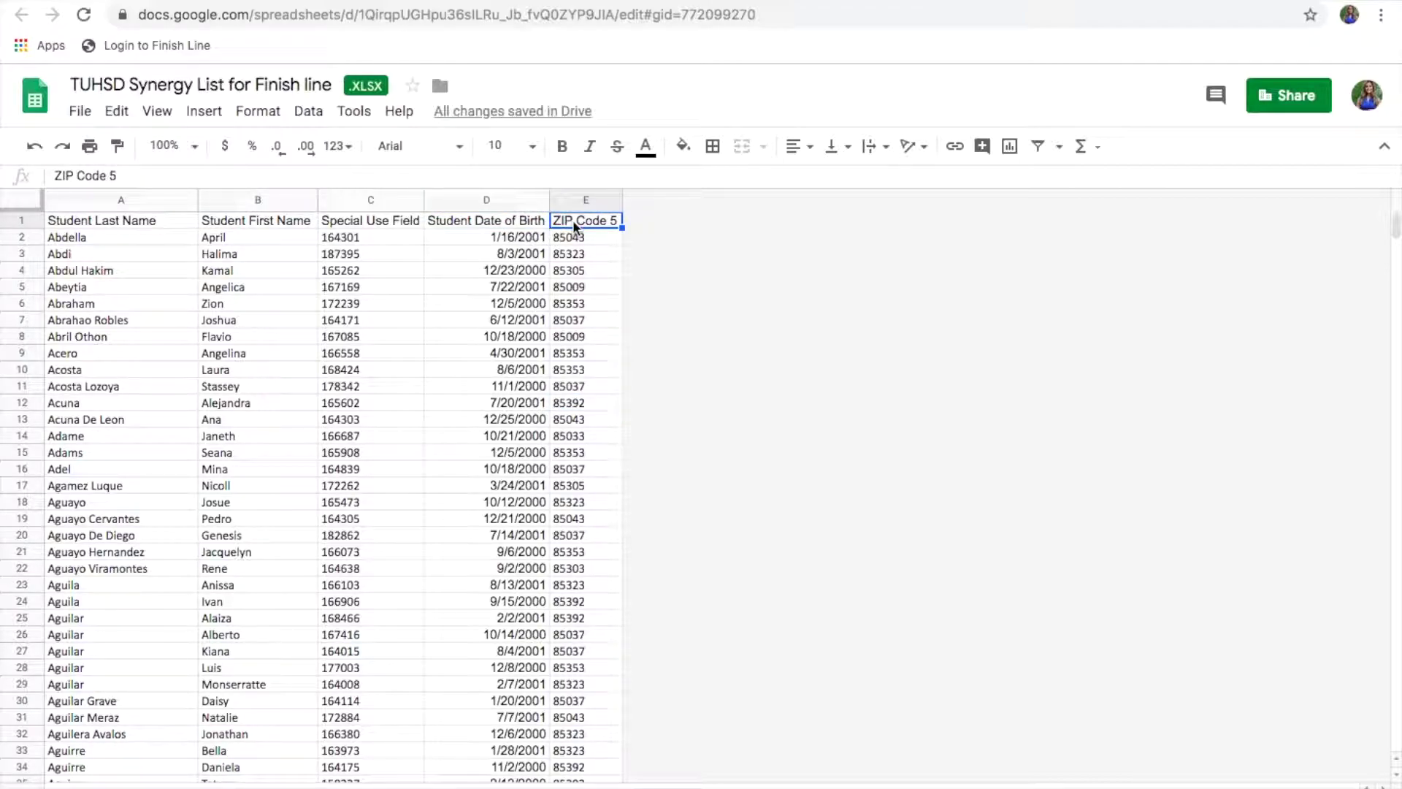
{"action": "key", "text": "BackSpace"}
{"action": "type", "text": "Student Zip Code"}
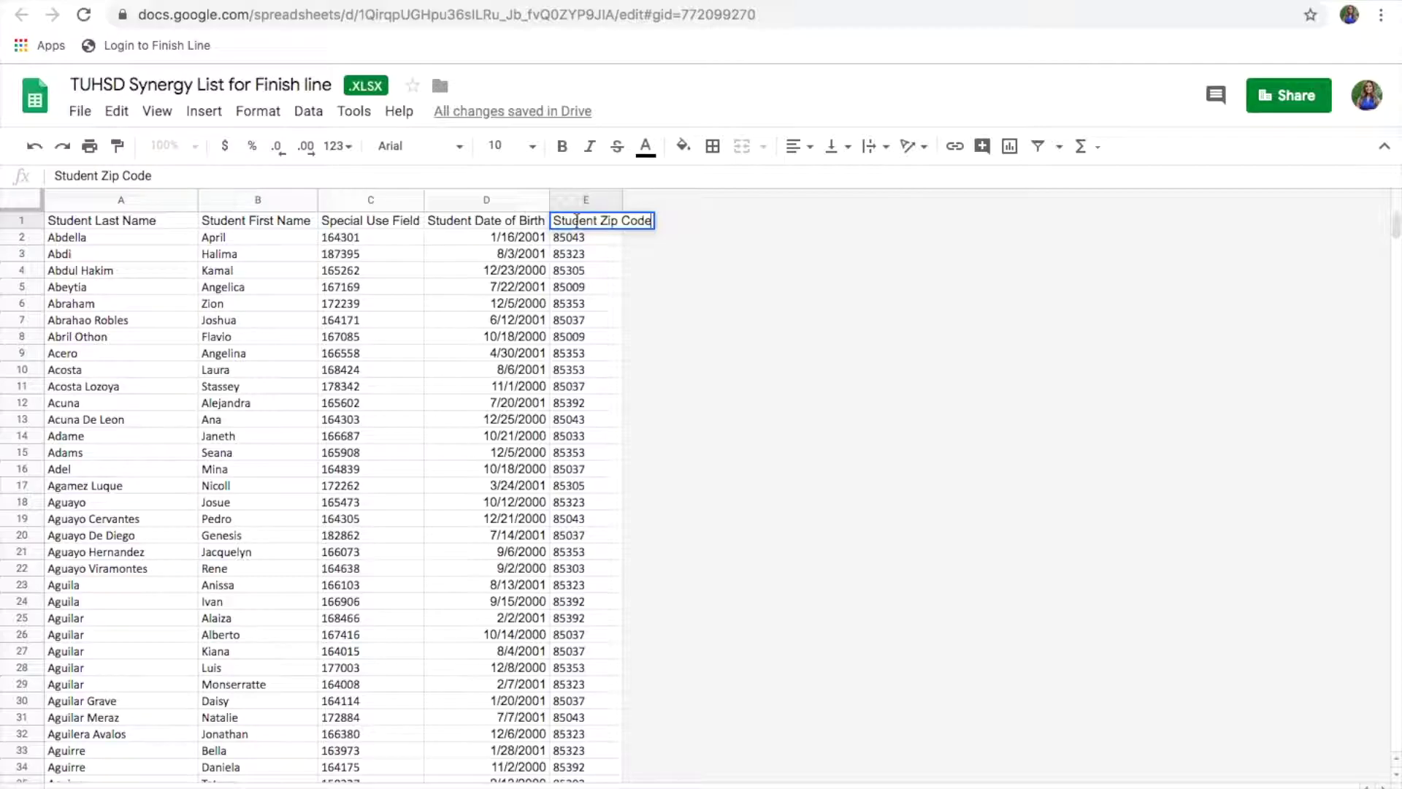
{"action": "left_click", "coordinate": [713, 374]}
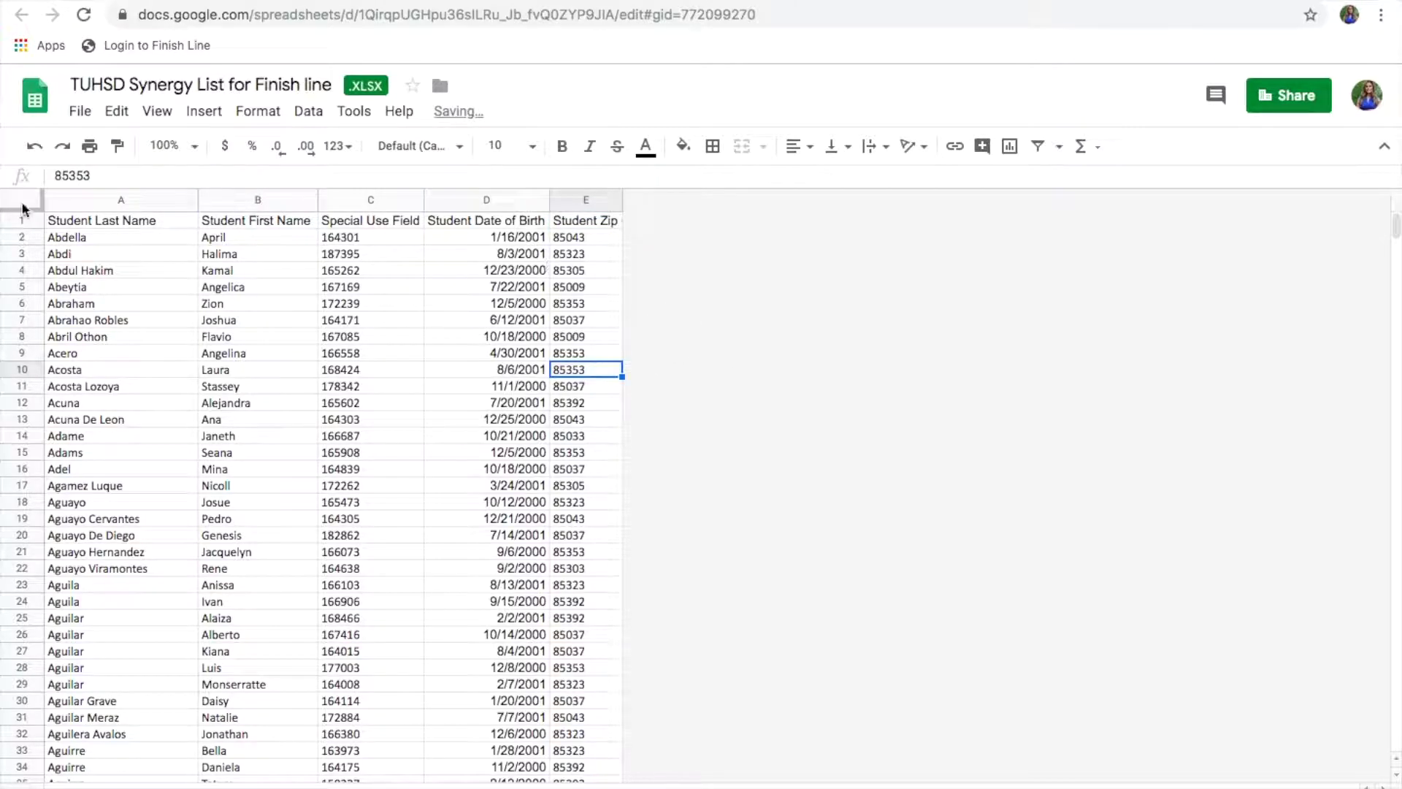
{"action": "left_click_drag", "start_coordinate": [622, 192], "coordinate": [656, 192]}
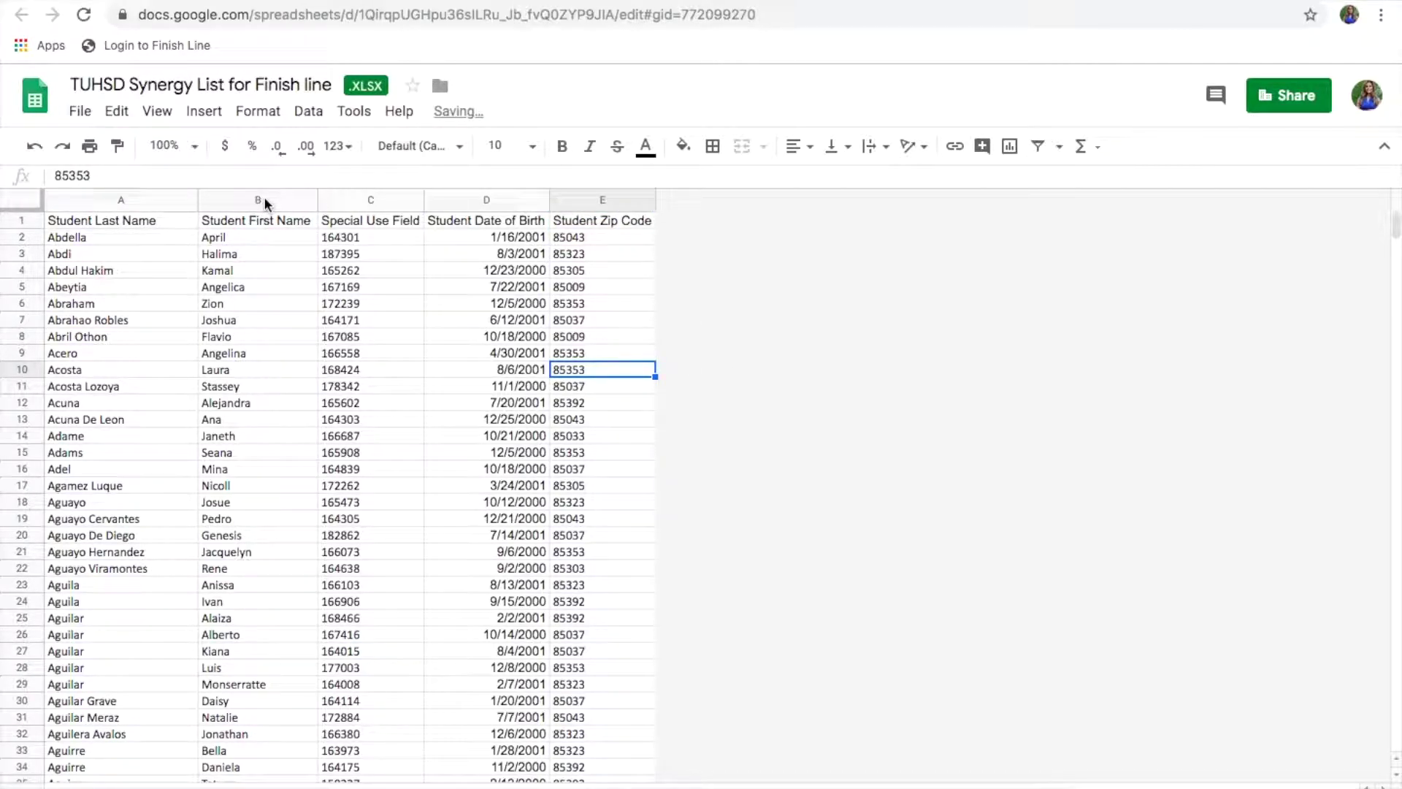
Step: Move the Student Date of Birth column ahead of Special Use Field
{"action": "left_click", "coordinate": [464, 202]}
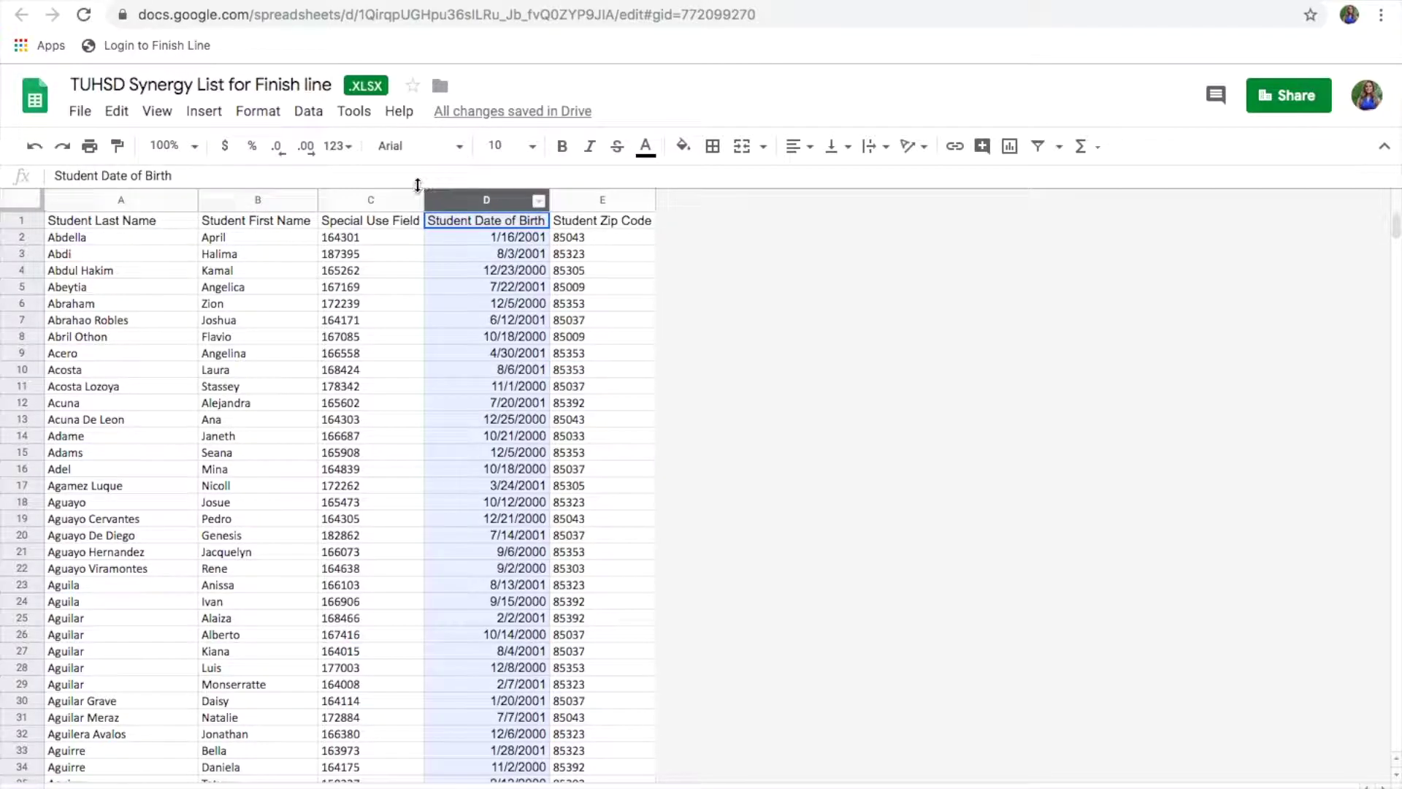
{"action": "left_click", "coordinate": [375, 202], "text": "shift"}
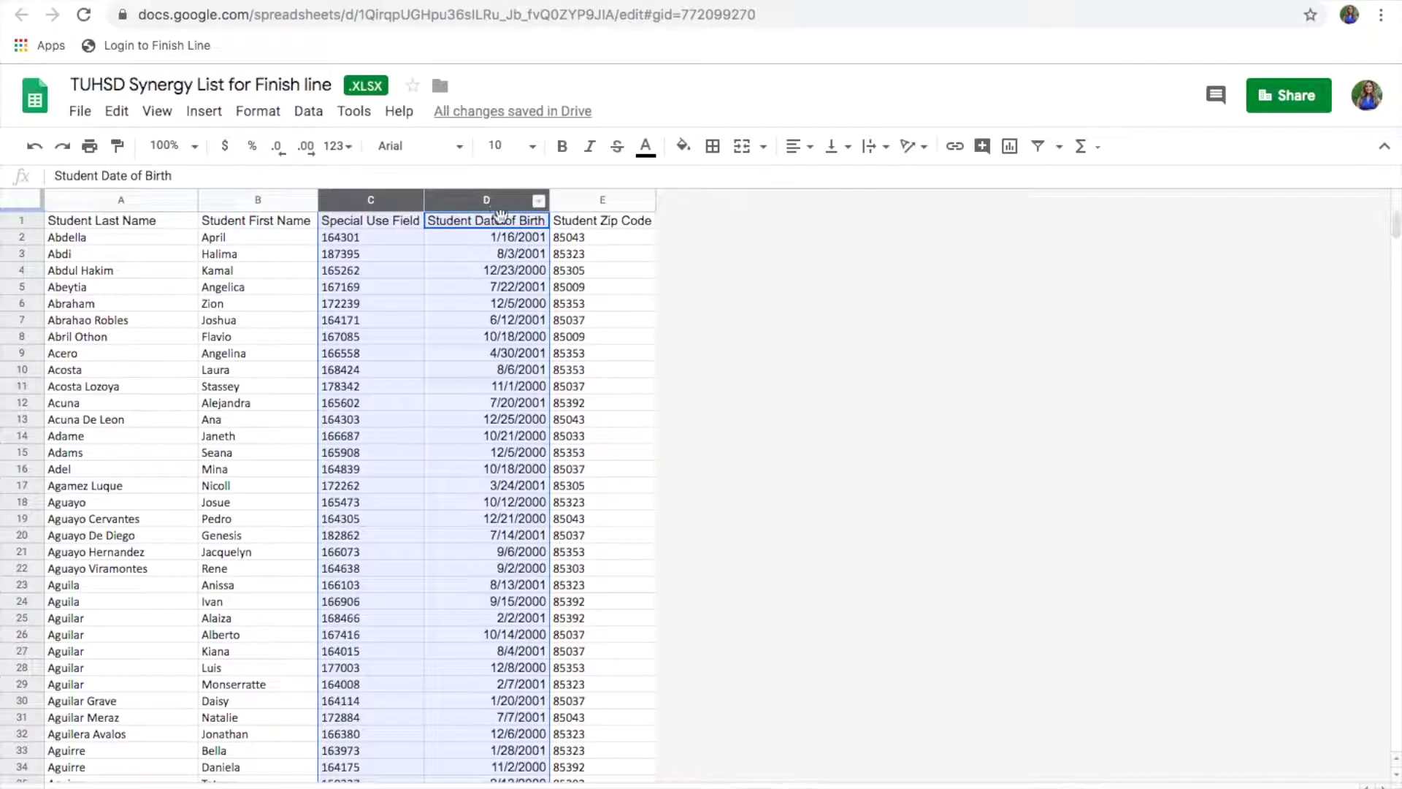
{"action": "left_click", "coordinate": [491, 201]}
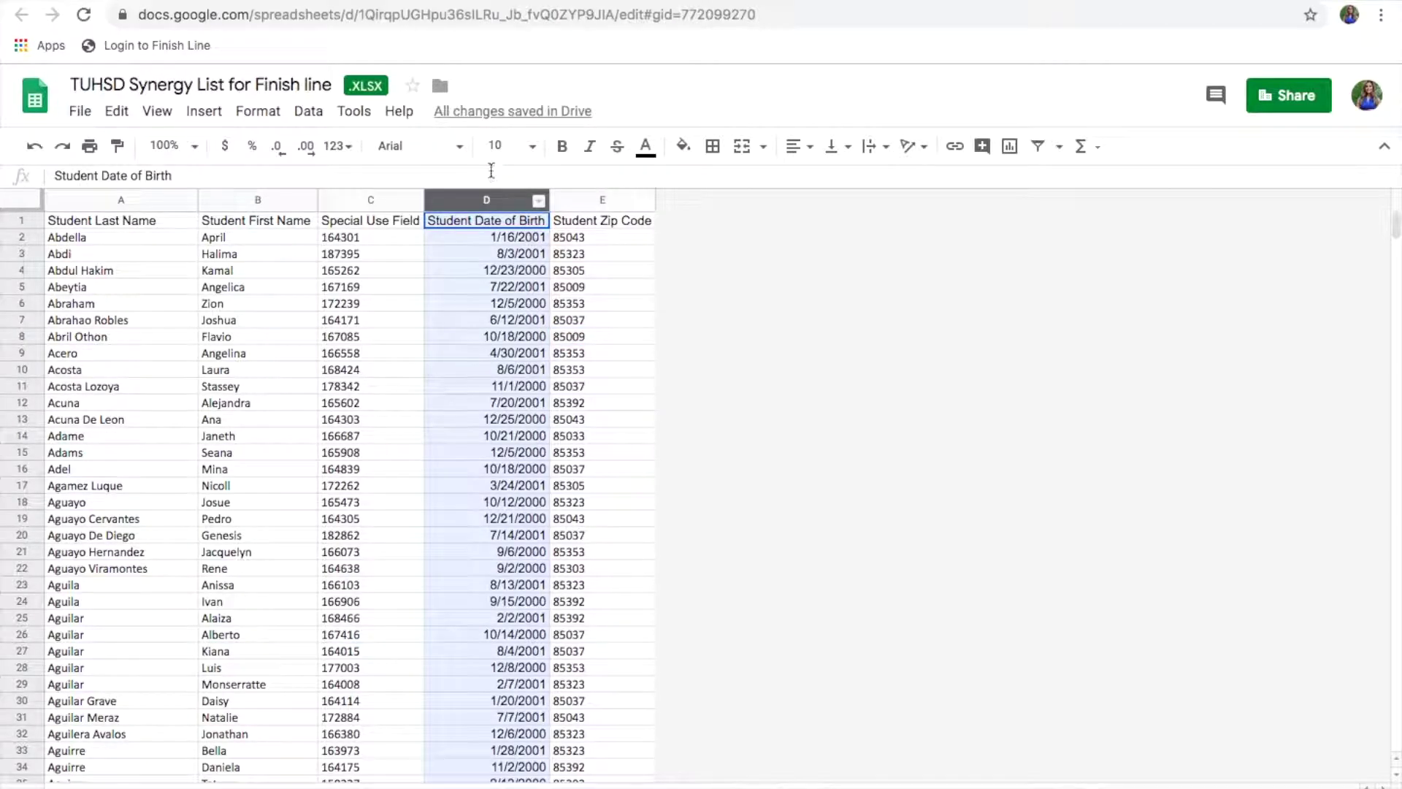
{"action": "mouse_move", "coordinate": [525, 199]}
{"action": "left_mouse_down"}
{"action": "mouse_move", "coordinate": [450, 164]}
{"action": "mouse_move", "coordinate": [392, 192]}
{"action": "mouse_move", "coordinate": [319, 199]}
{"action": "mouse_move", "coordinate": [349, 207]}
{"action": "left_mouse_up"}
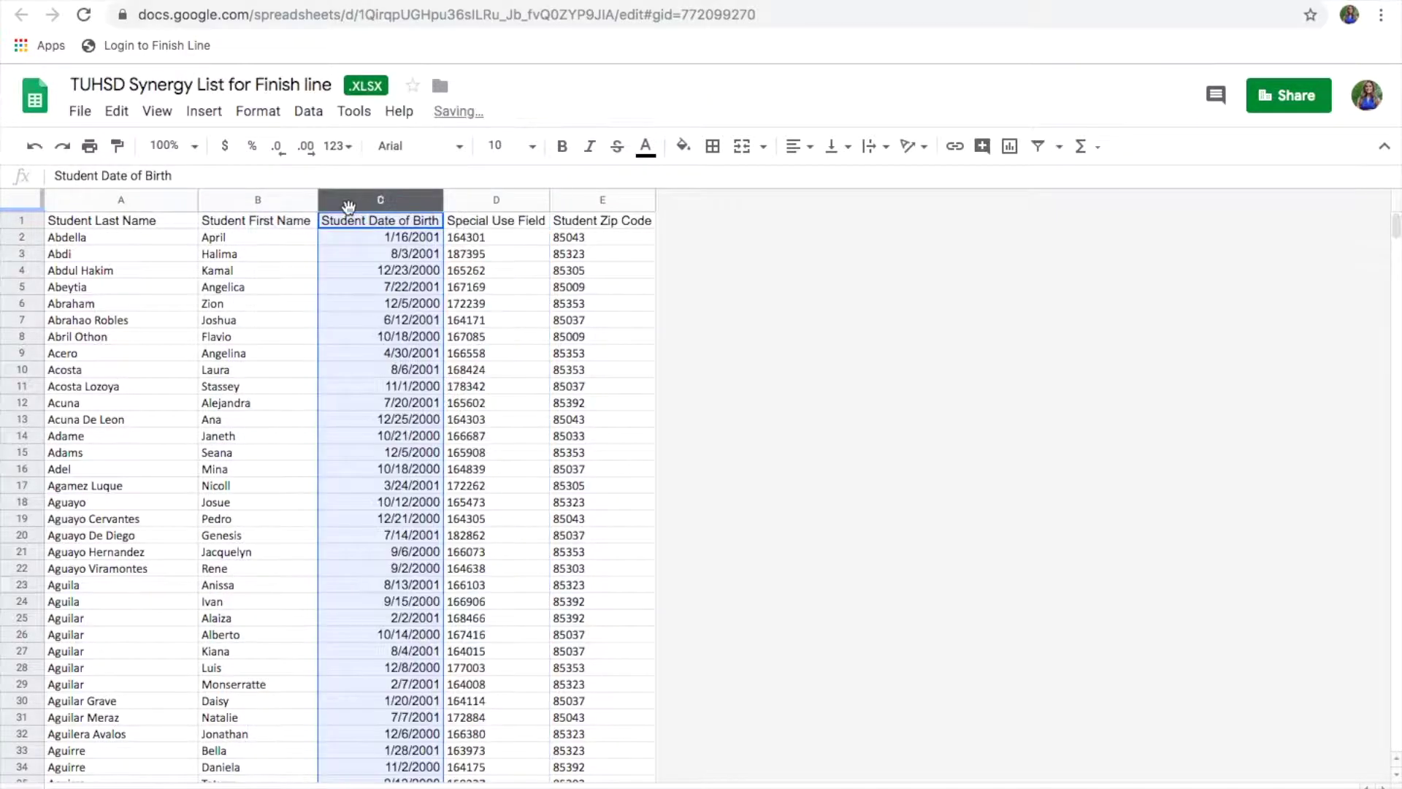
Step: Move the Student Zip Code column into column D, before Special Use Field
{"action": "left_click", "coordinate": [601, 200]}
{"action": "left_click", "coordinate": [507, 191], "text": "shift"}
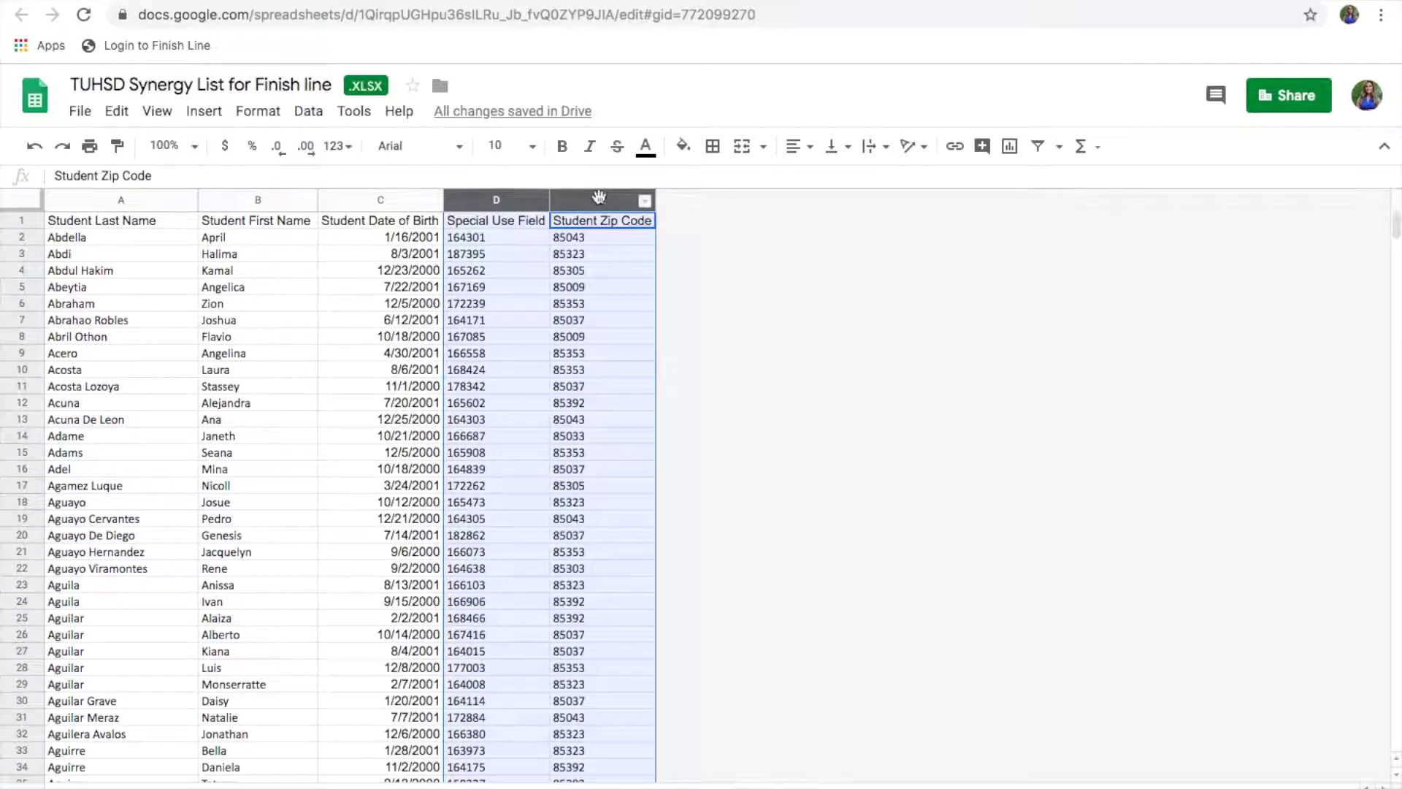
{"action": "left_click", "coordinate": [602, 286]}
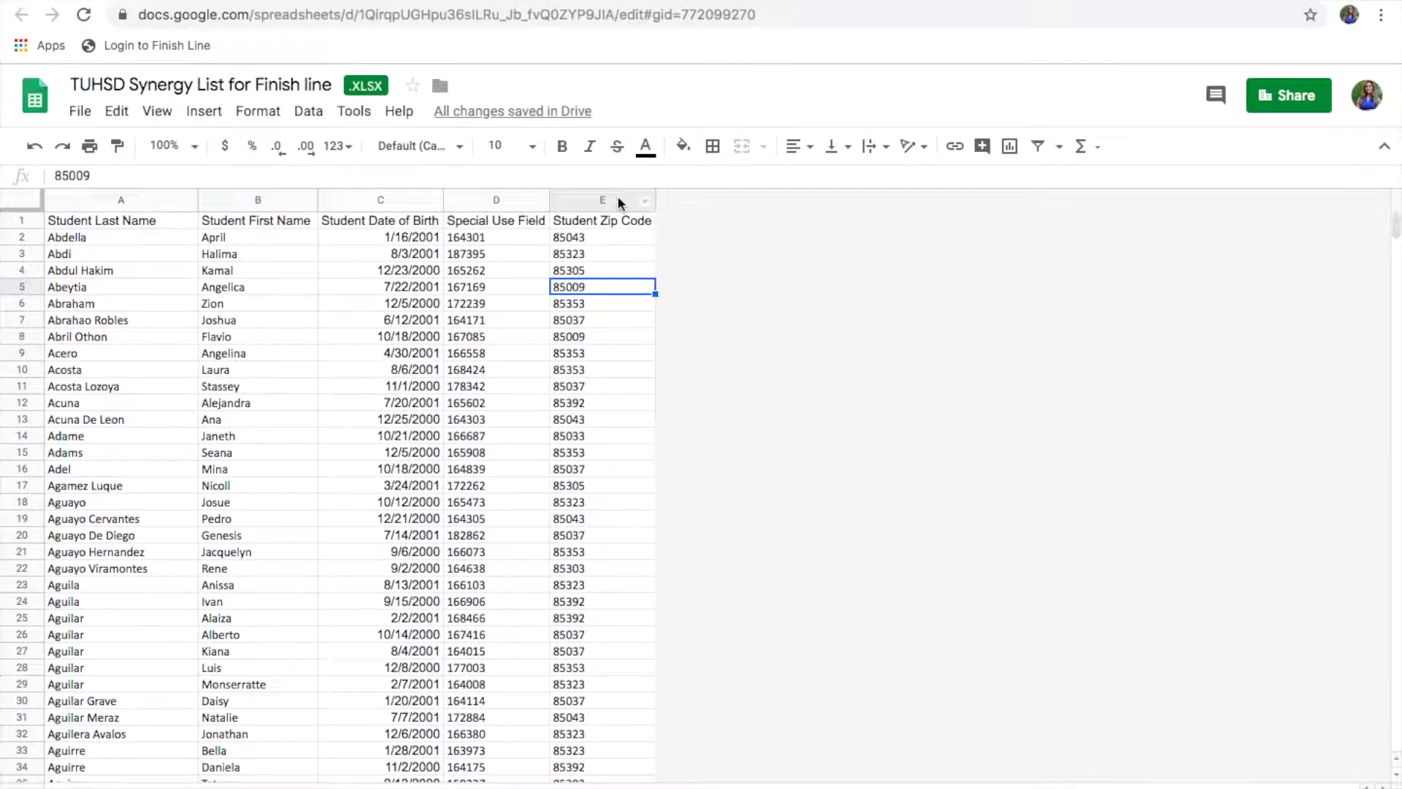
{"action": "left_click", "coordinate": [601, 199]}
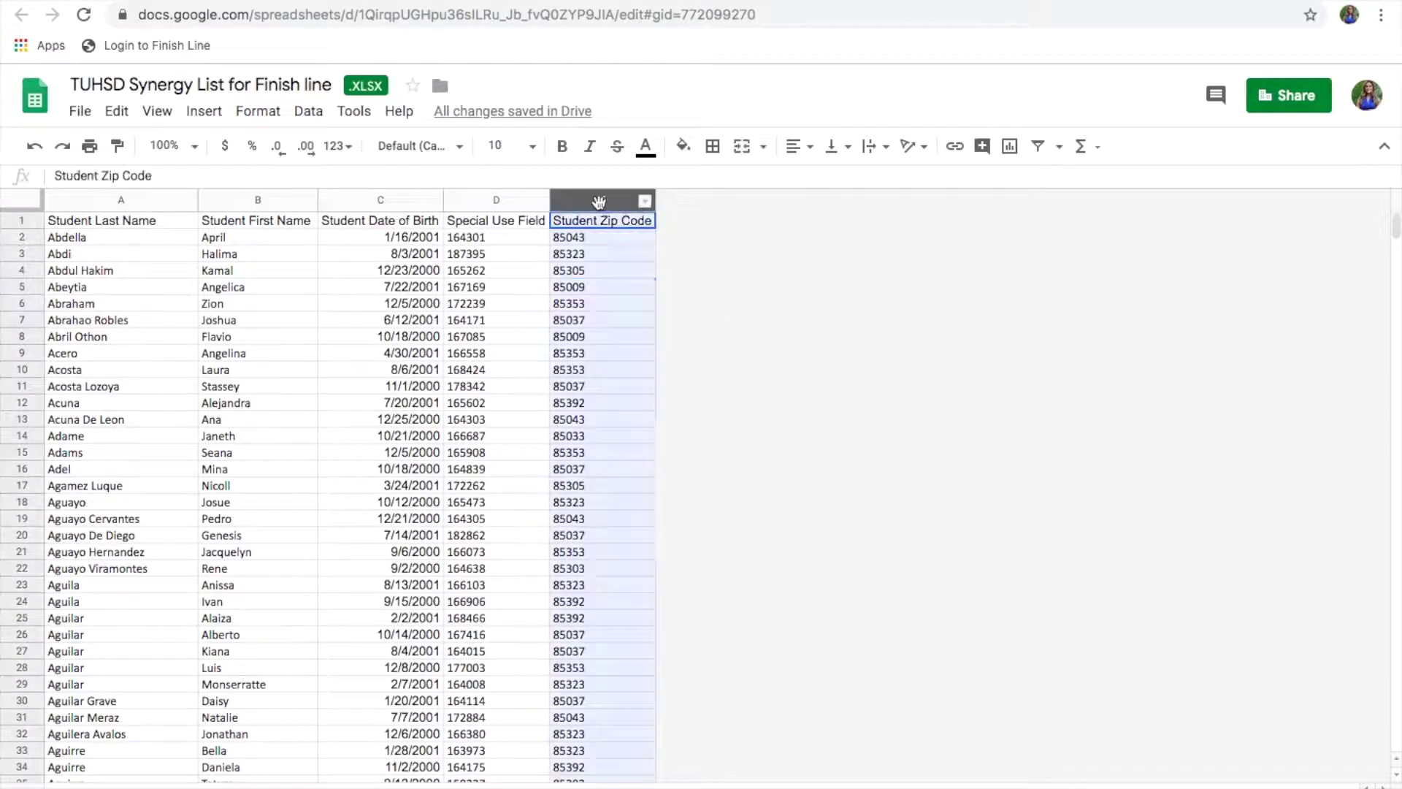
{"action": "left_click_drag", "start_coordinate": [611, 185], "coordinate": [500, 191]}
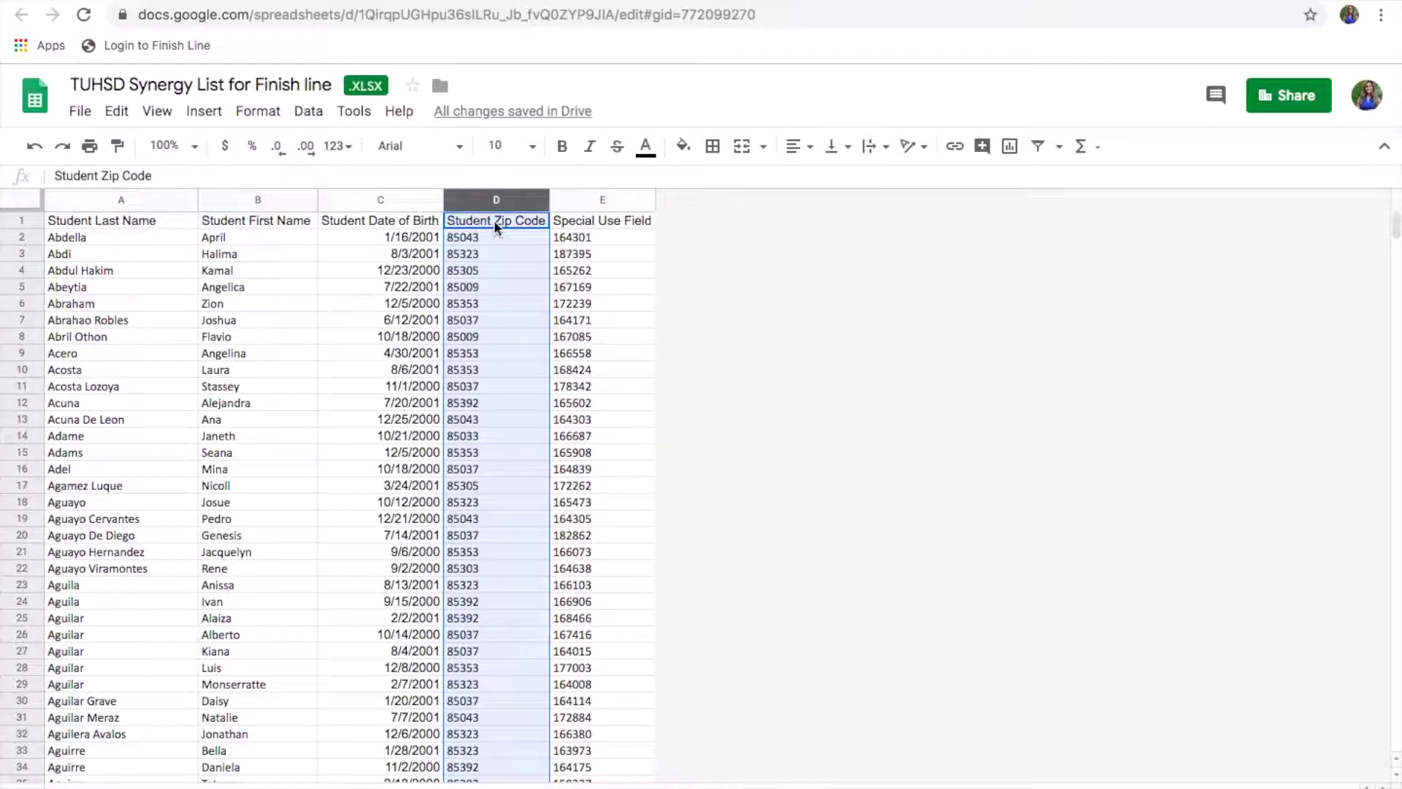
{"action": "left_click", "coordinate": [624, 291]}
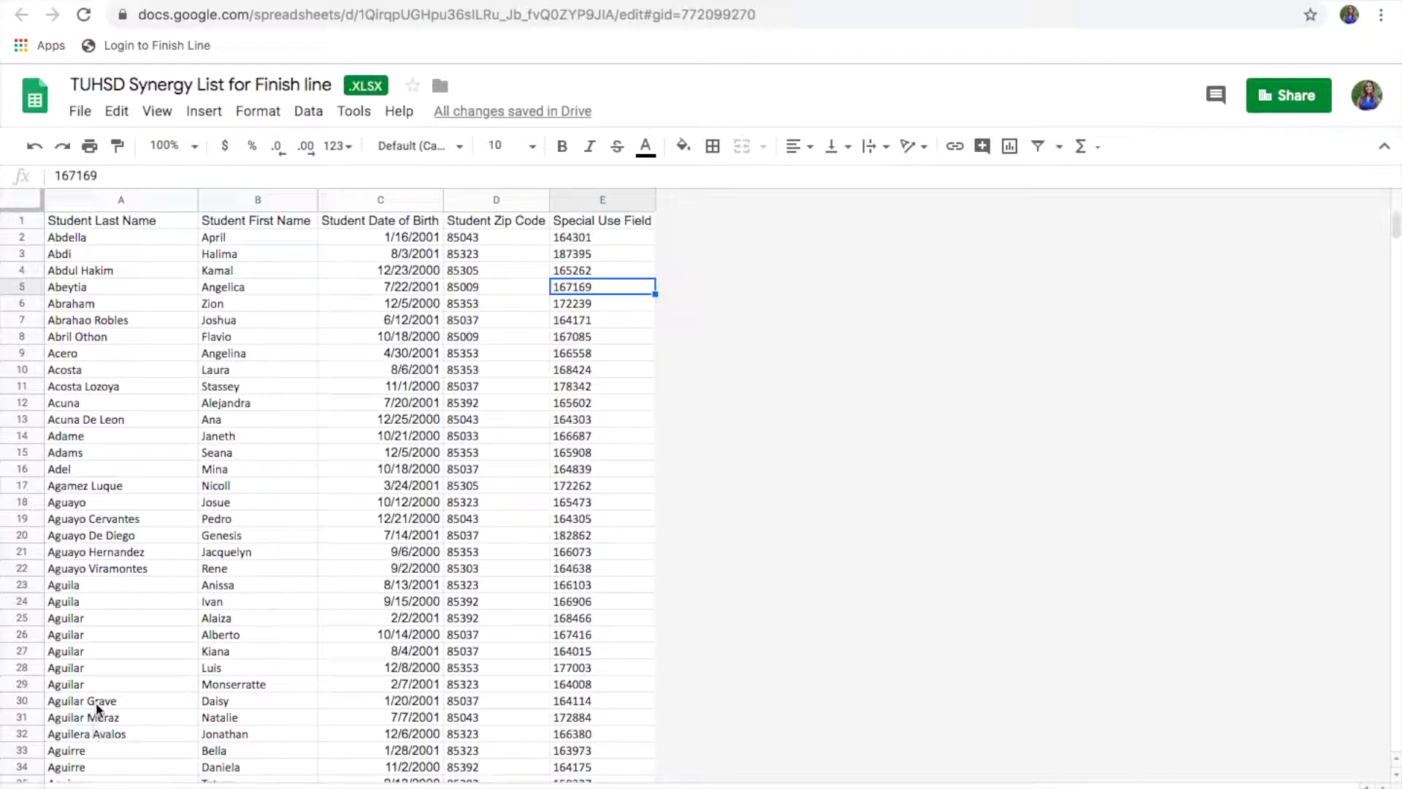
Step: Download the current sheet as a comma-separated values (.csv) file
{"action": "left_click", "coordinate": [81, 113]}
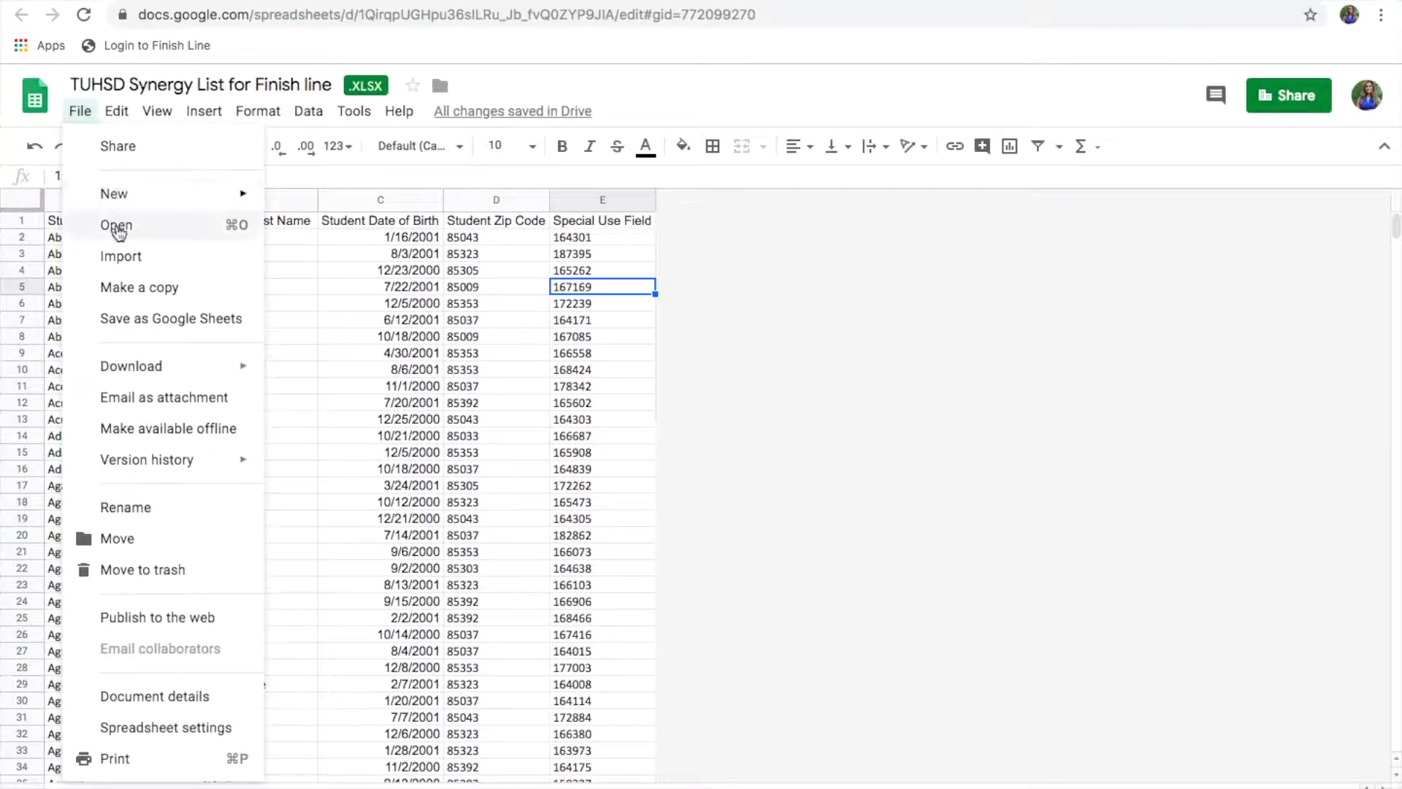
{"action": "mouse_move", "coordinate": [159, 381]}
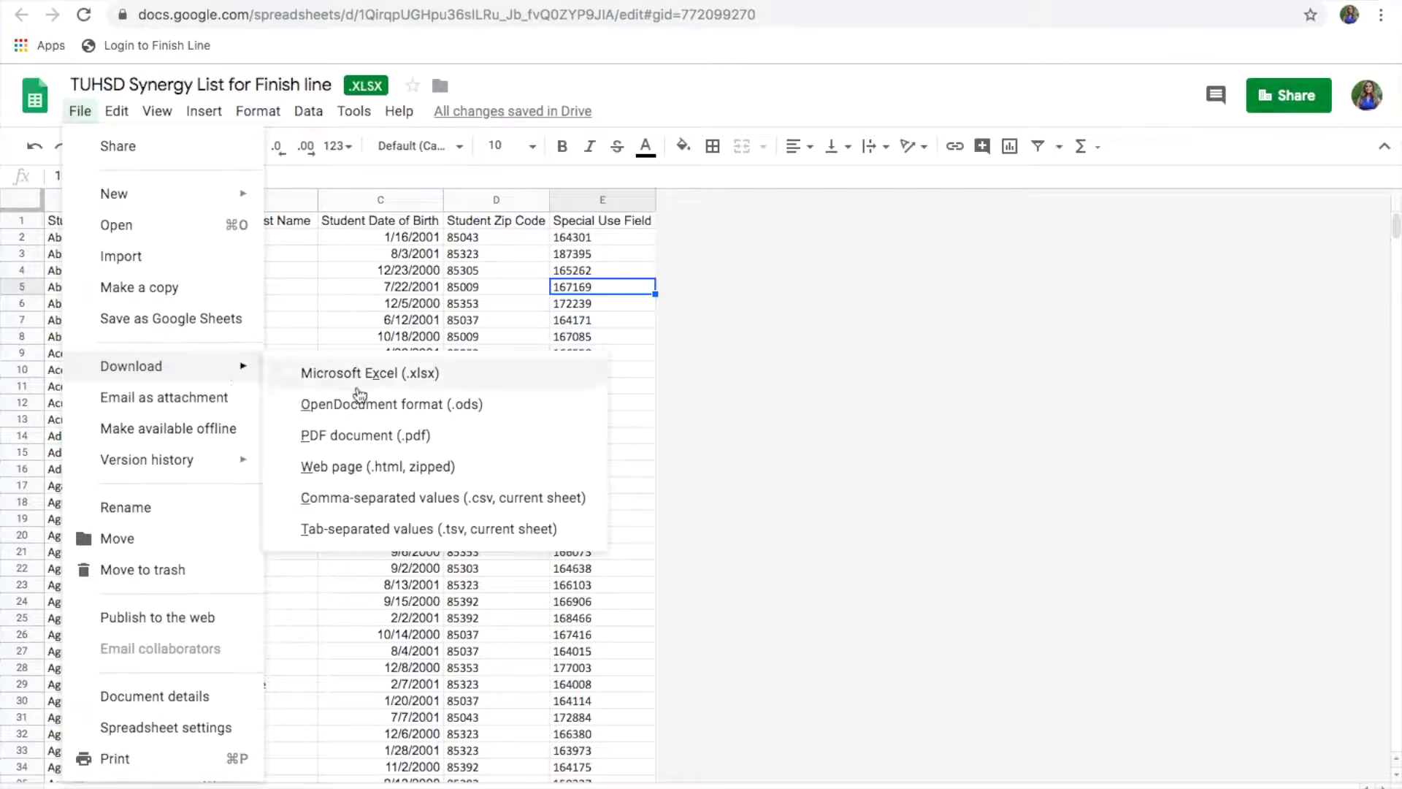
{"action": "left_click", "coordinate": [391, 500]}
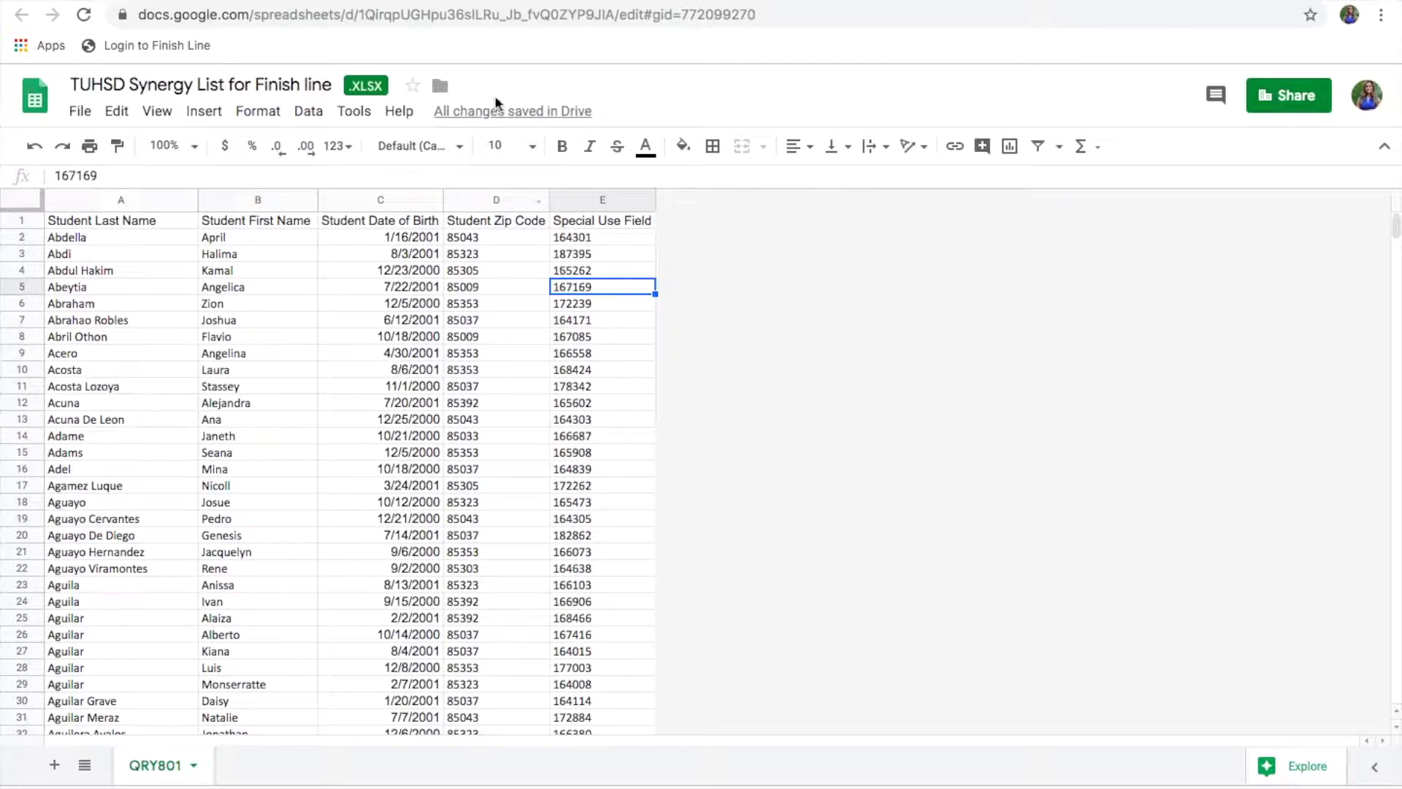
{"action": "key", "text": "ctrl+t"}
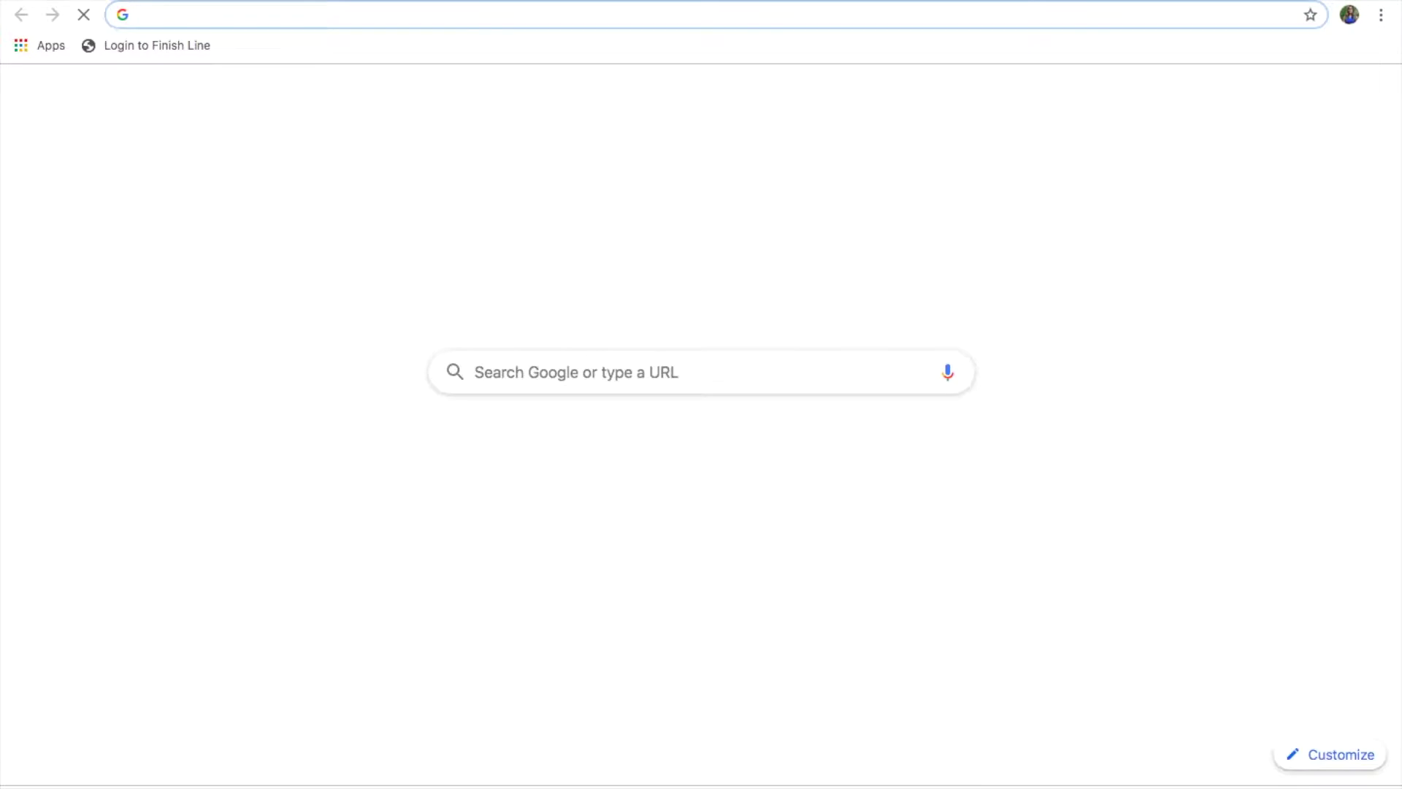
Step: Log in to Arizona Grants with the counselor's username and password, then switch the year to 2019-2020
{"action": "left_click", "coordinate": [123, 50]}
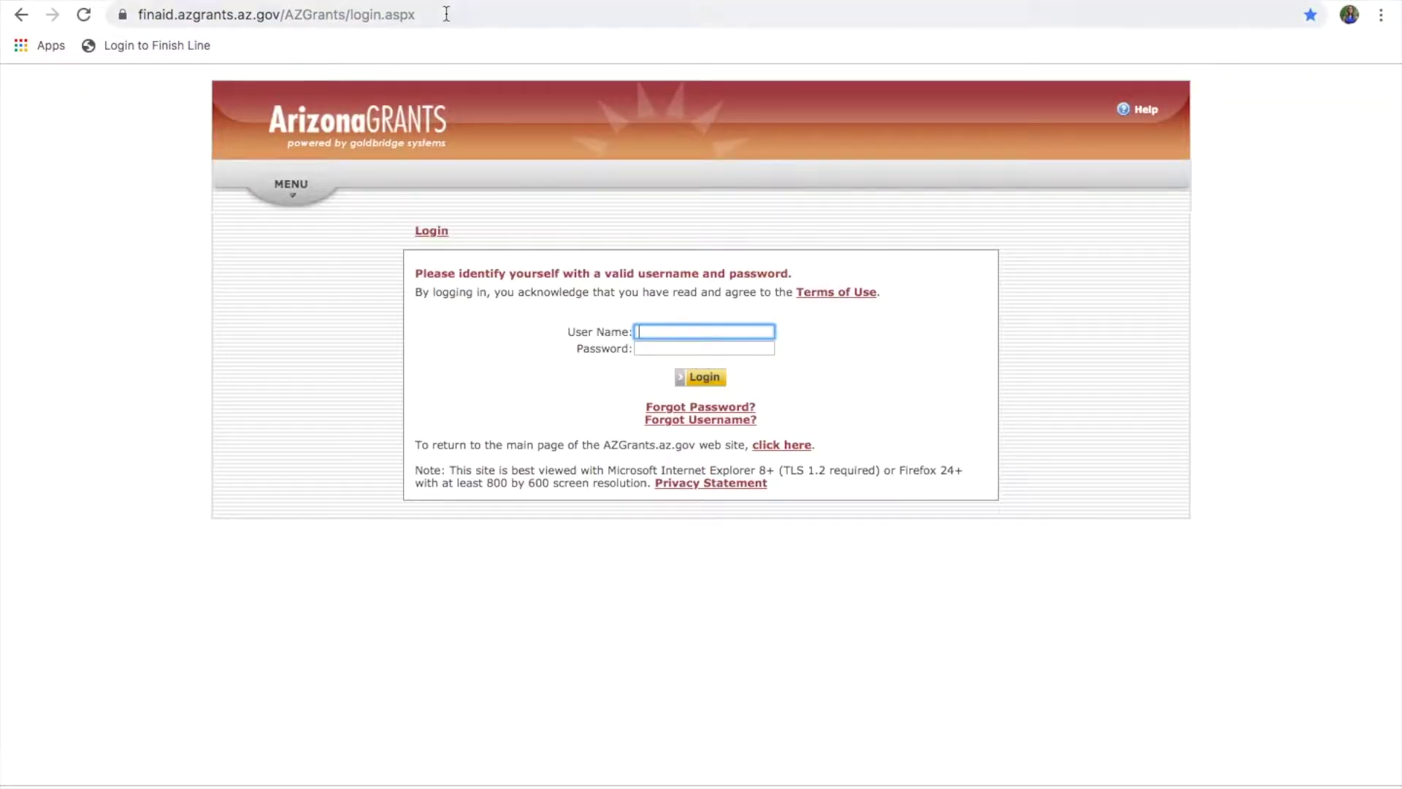
{"action": "left_click", "coordinate": [449, 14]}
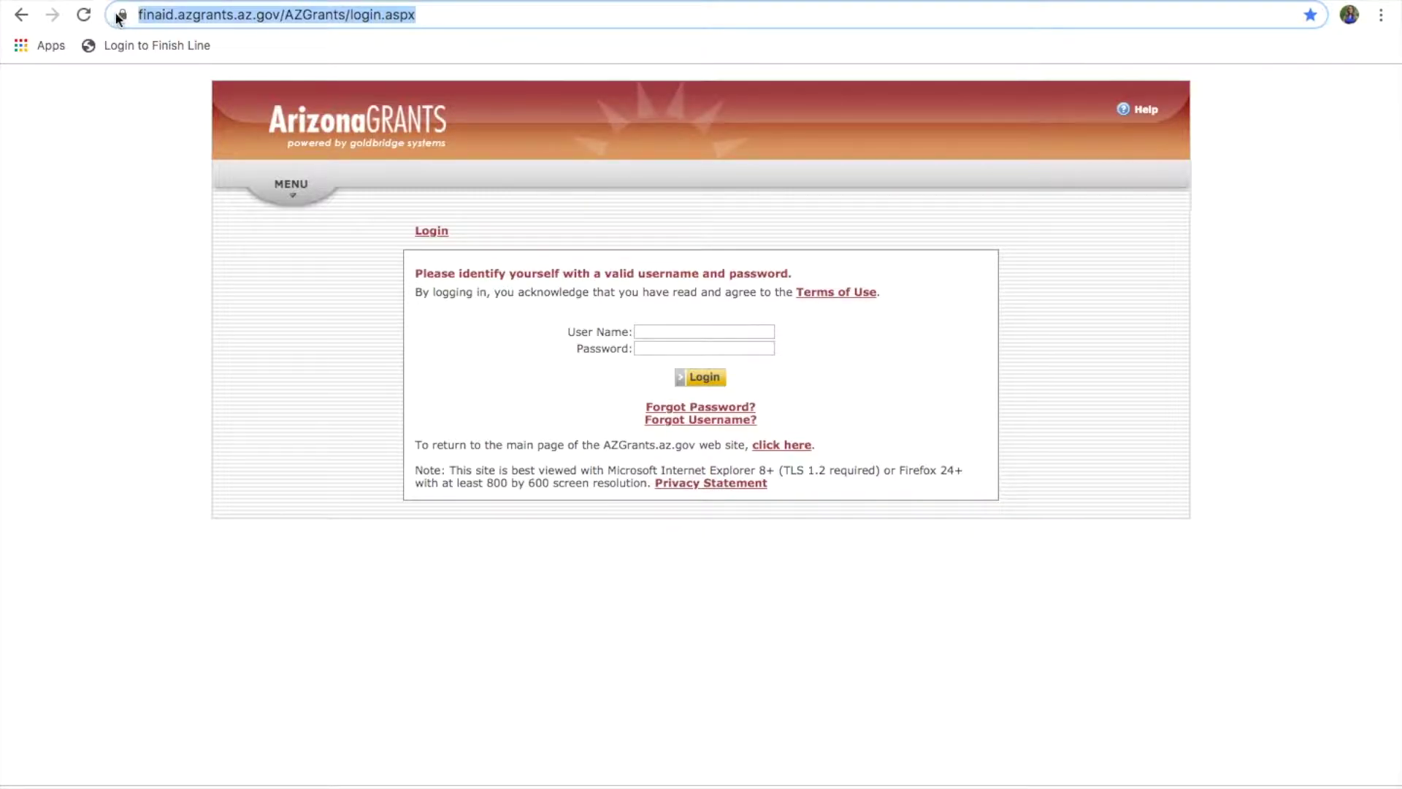
{"action": "left_click", "coordinate": [140, 202]}
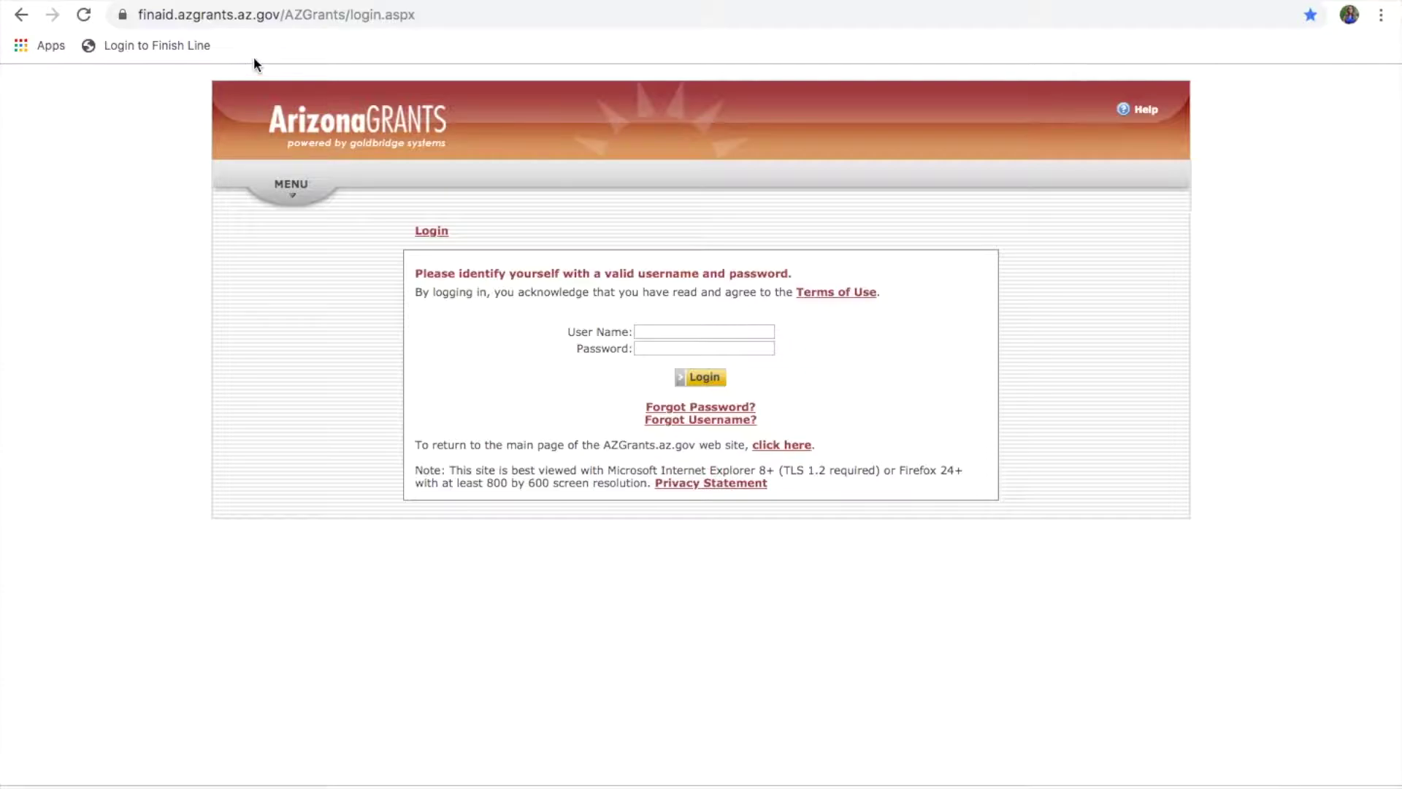
{"action": "left_click", "coordinate": [672, 335]}
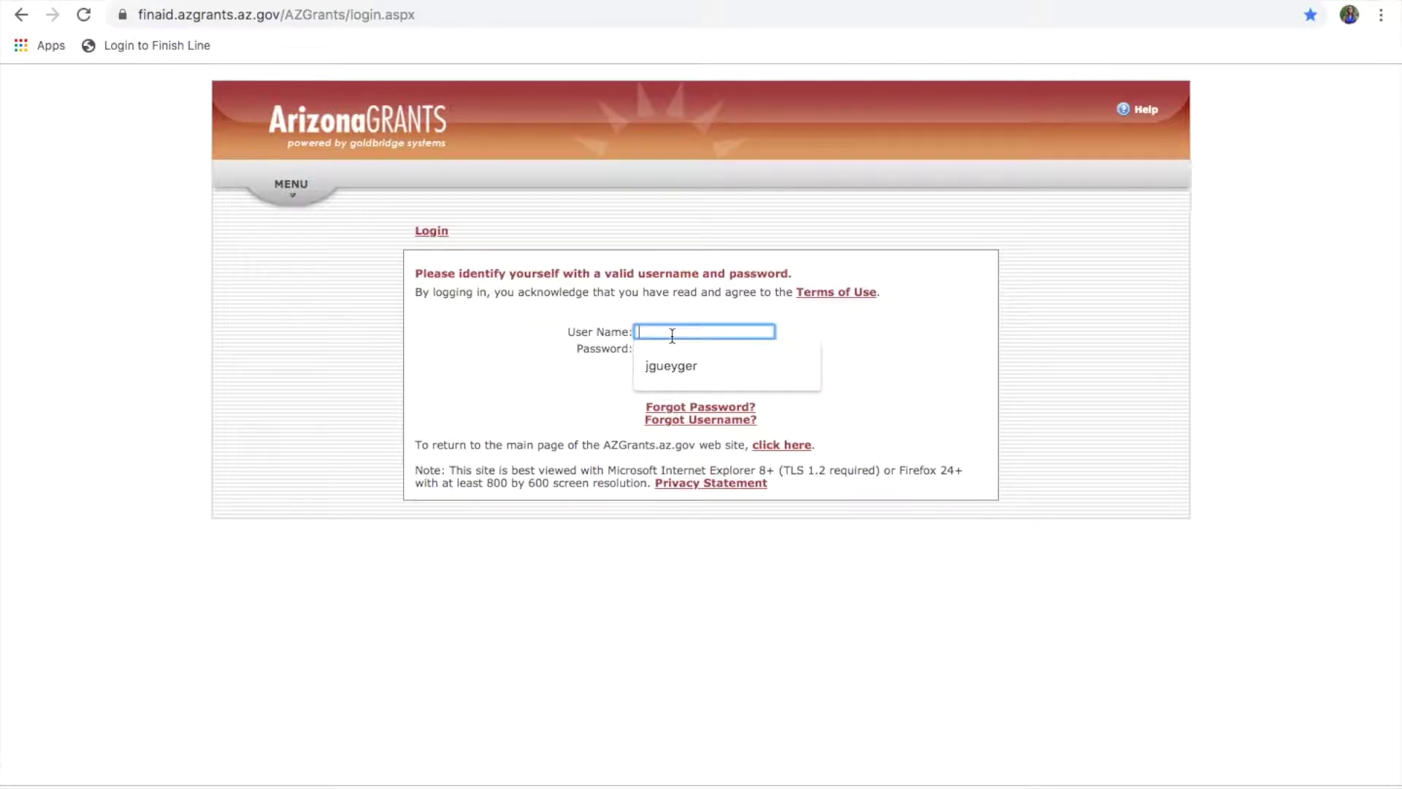
{"action": "key", "text": "Tab"}
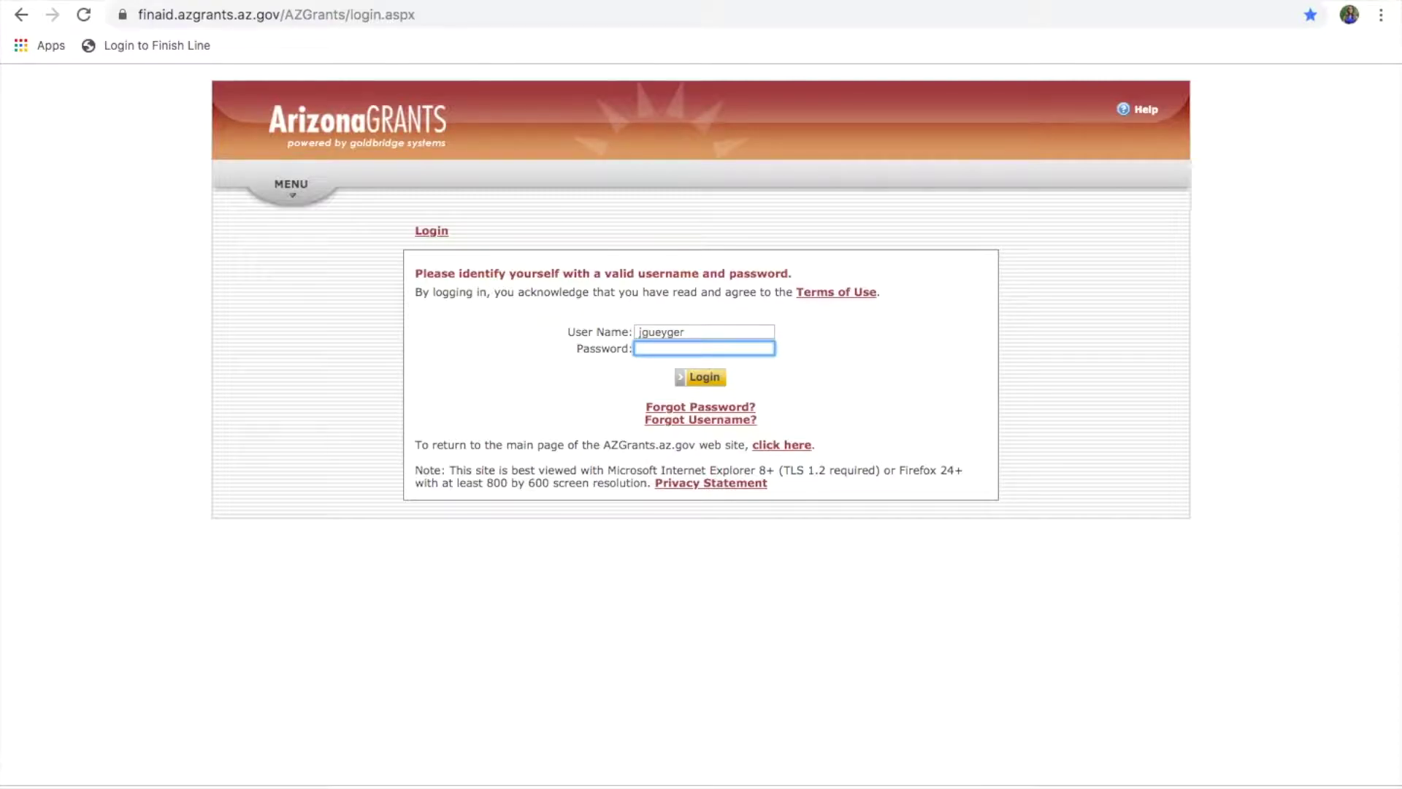
{"action": "type", "text": "••••"}
{"action": "left_click", "coordinate": [712, 378]}
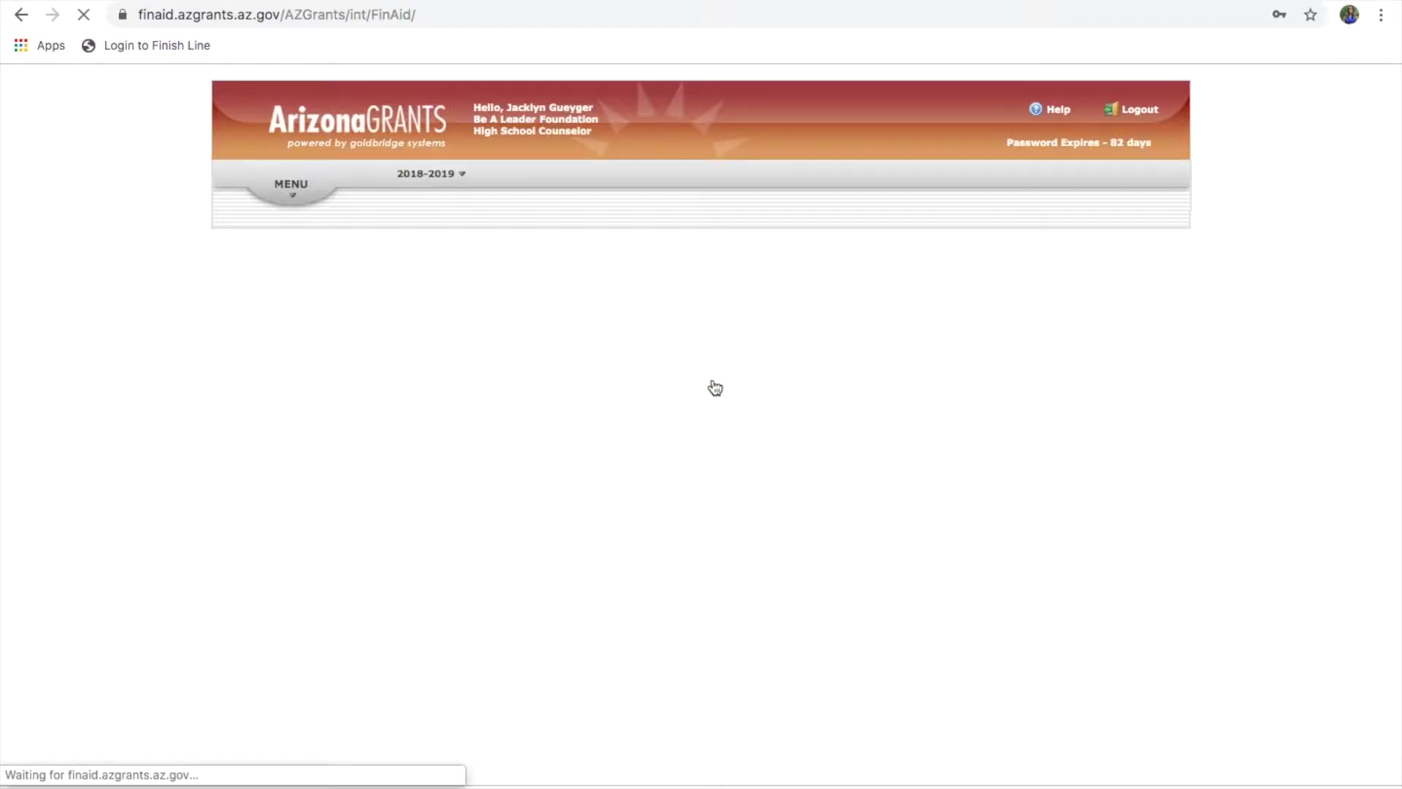
{"action": "left_click", "coordinate": [1205, 178]}
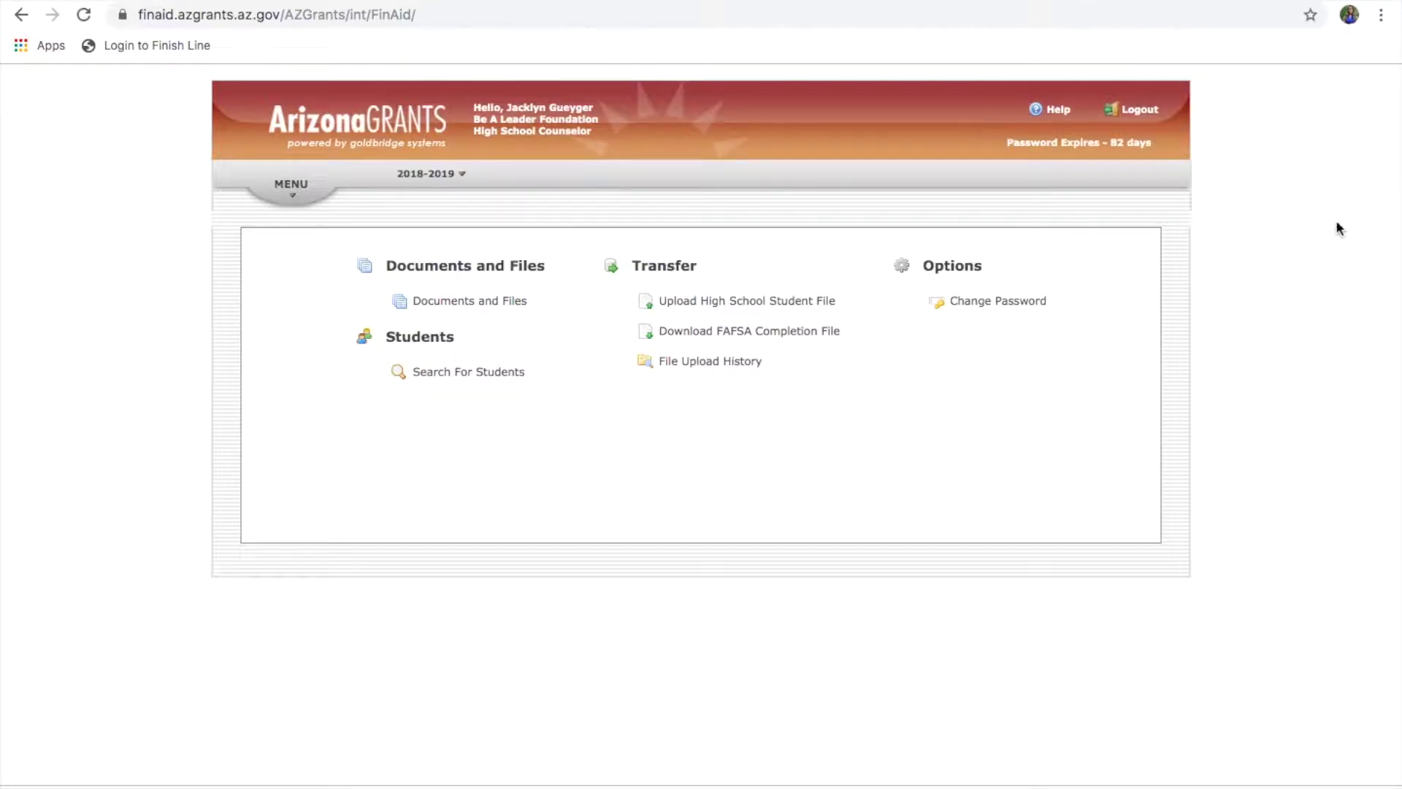
{"action": "left_click", "coordinate": [438, 176]}
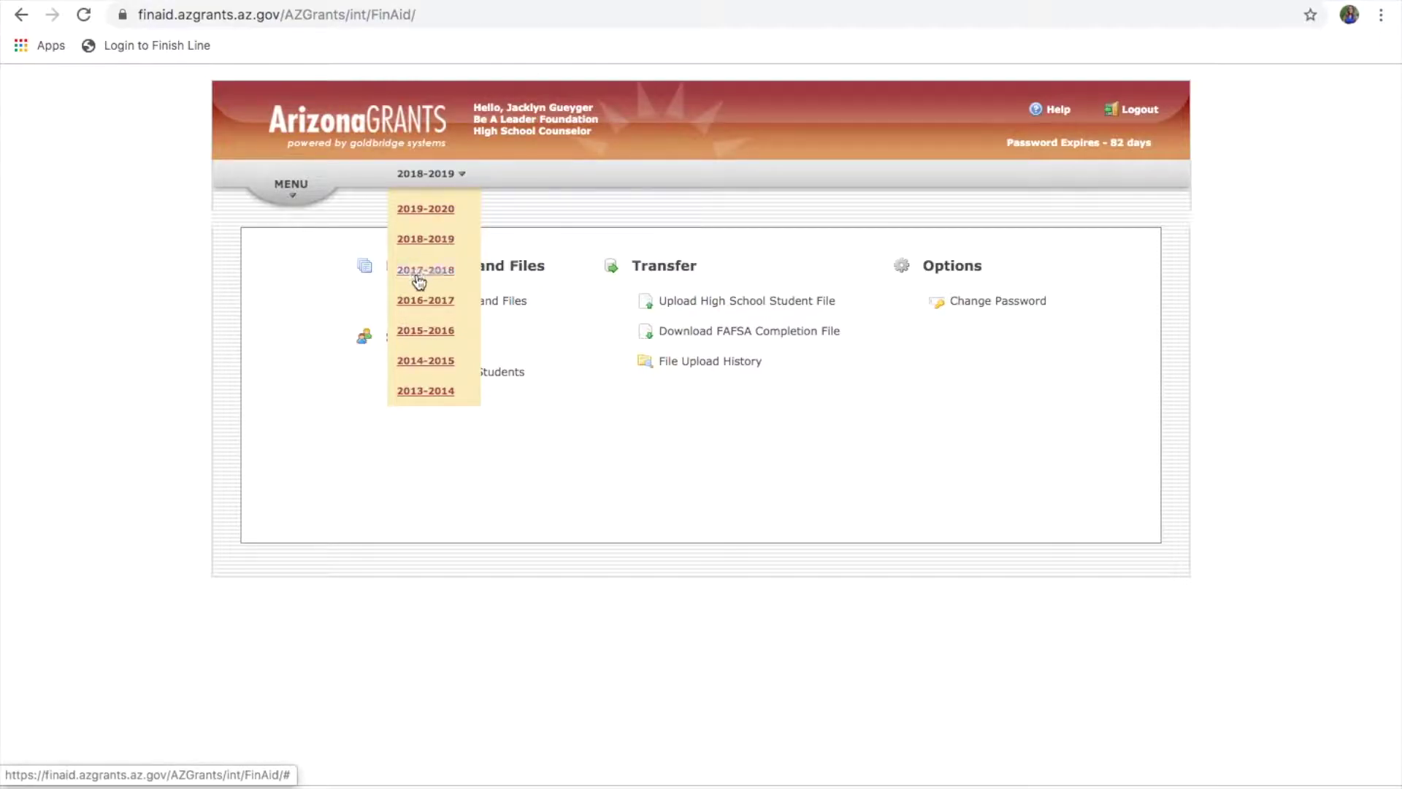
{"action": "left_click", "coordinate": [446, 217]}
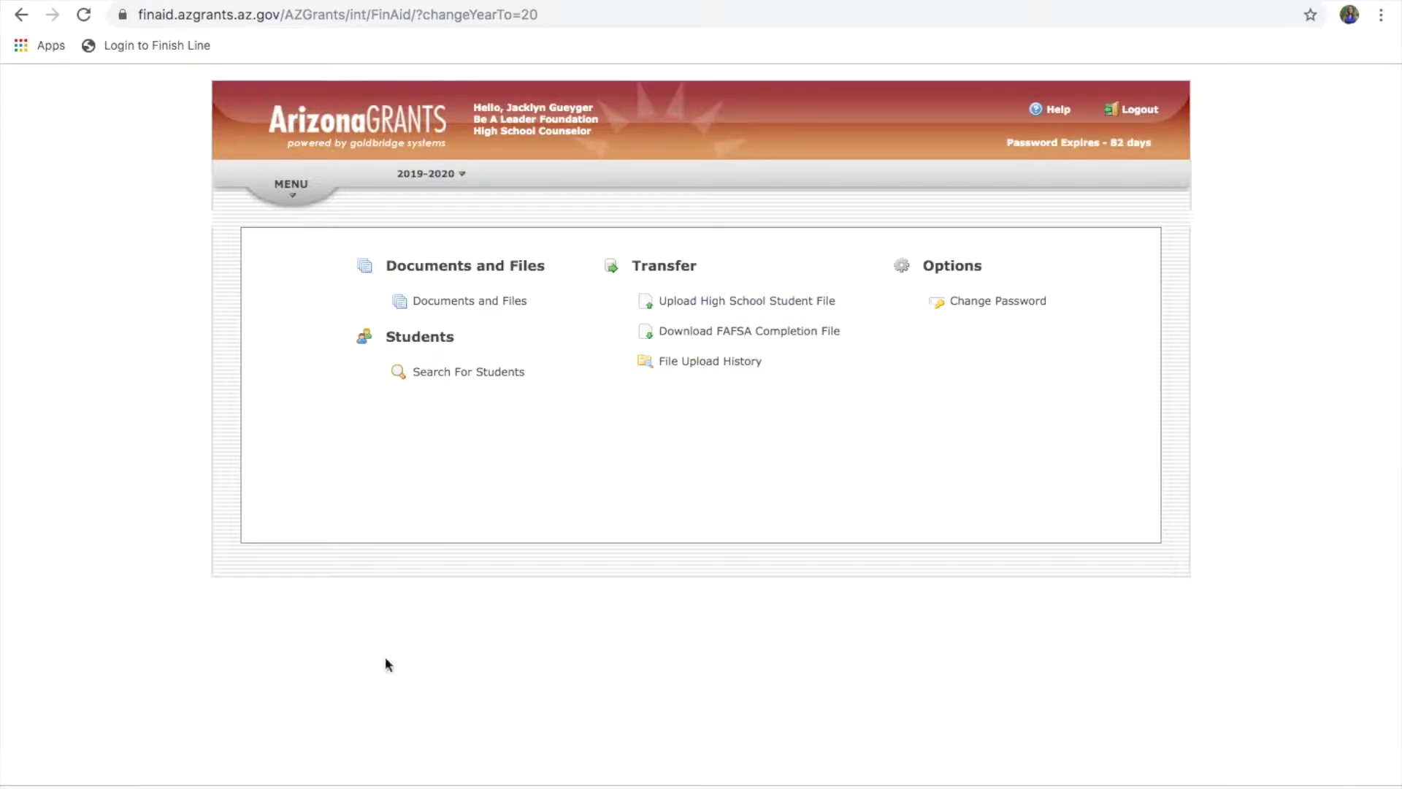
Step: Upload 'TUHSD Synergy List for Finish line.XLSX - QRY801.csv' as the 2019-2020 high school student file
{"action": "left_click", "coordinate": [733, 302]}
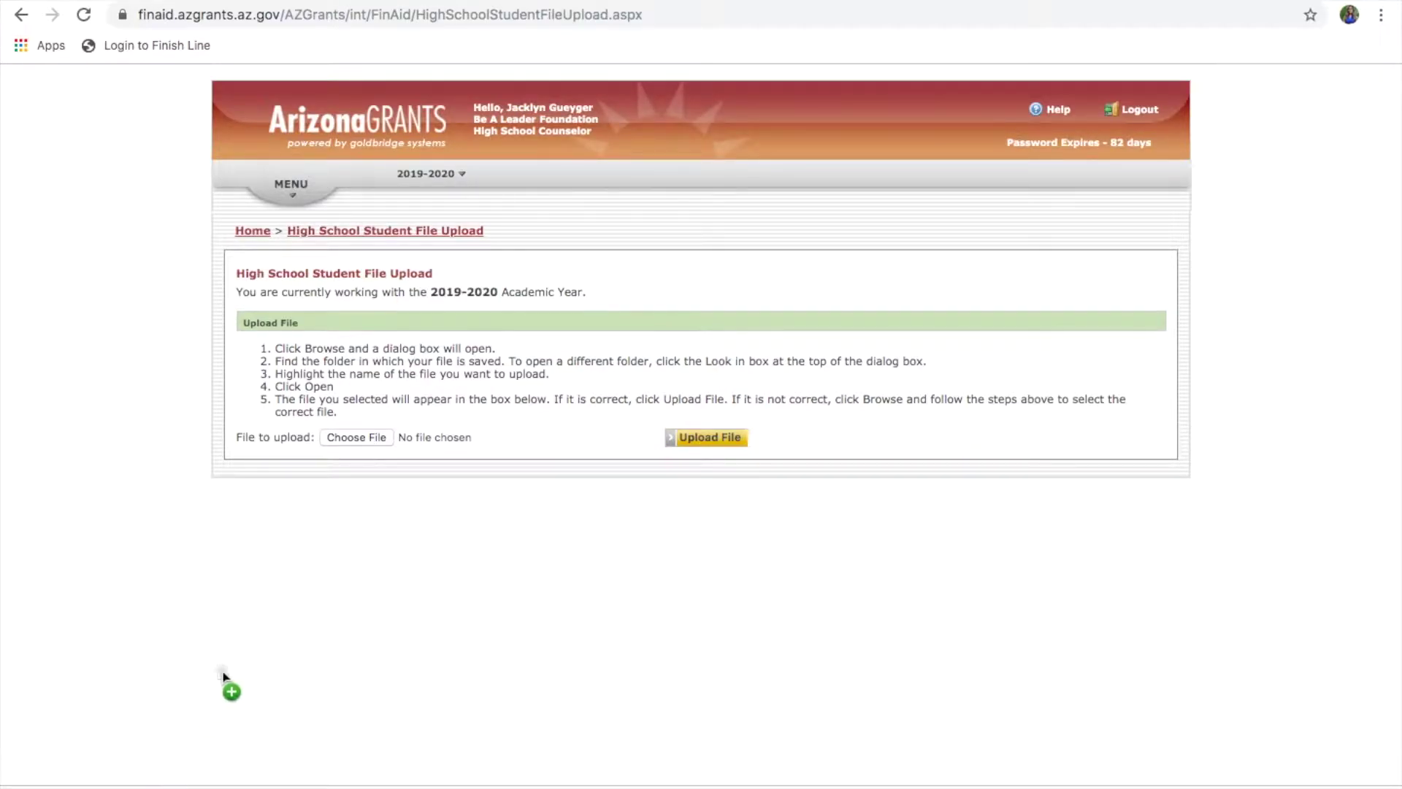
{"action": "left_click", "coordinate": [363, 435]}
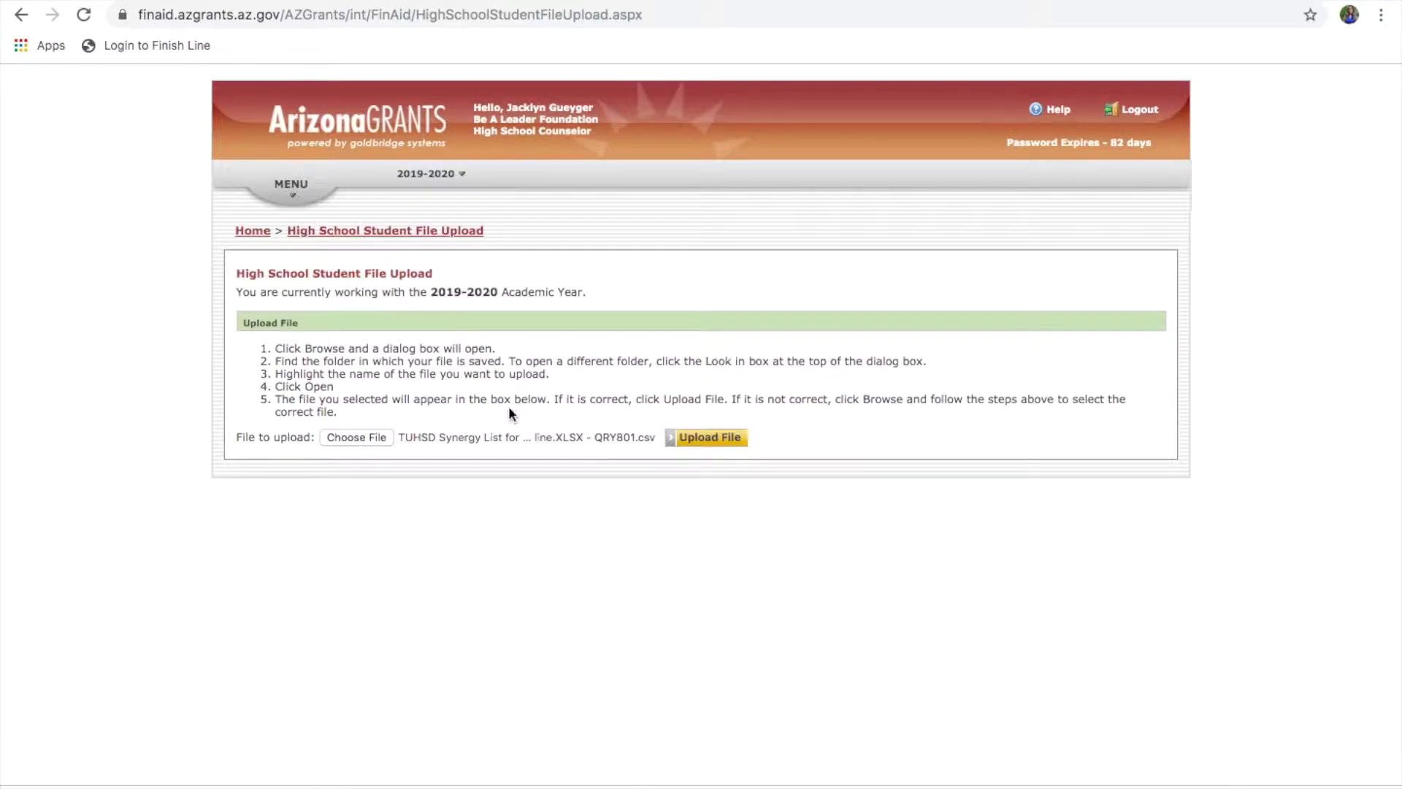
{"action": "left_click", "coordinate": [709, 439]}
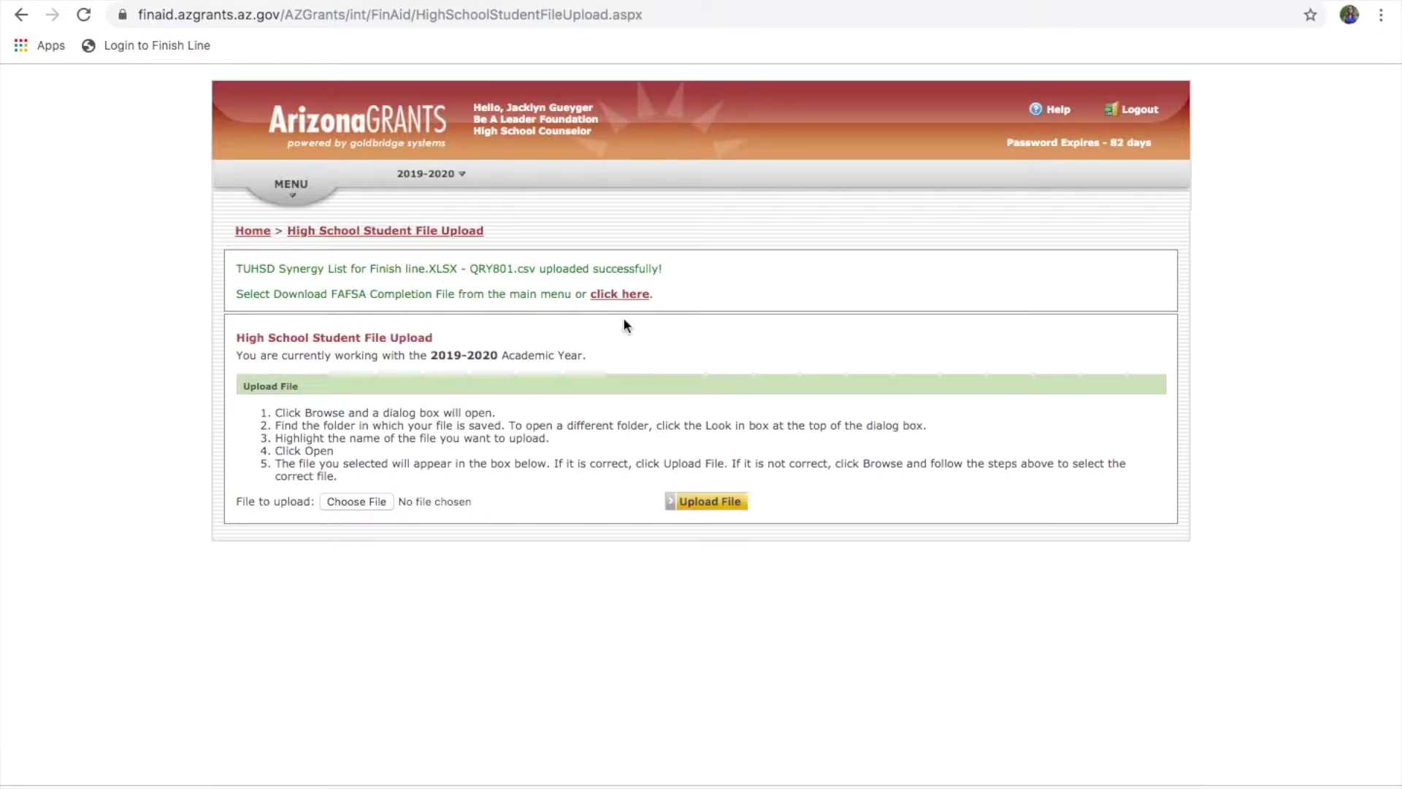
Step: Download the 2019-2020 FafsaCompletion CSV from the Download FAFSA Completion File page
{"action": "left_click", "coordinate": [638, 296]}
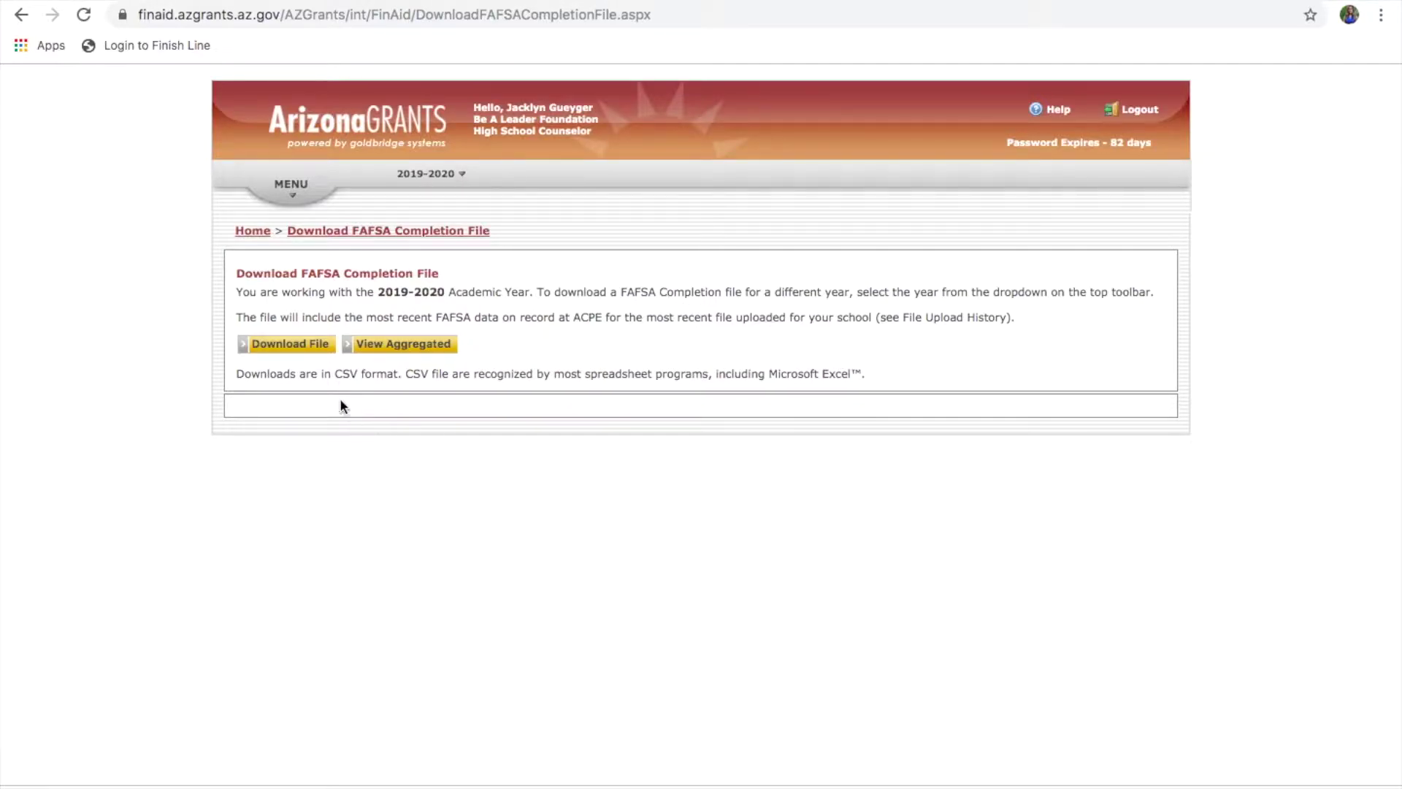
{"action": "left_click", "coordinate": [317, 355]}
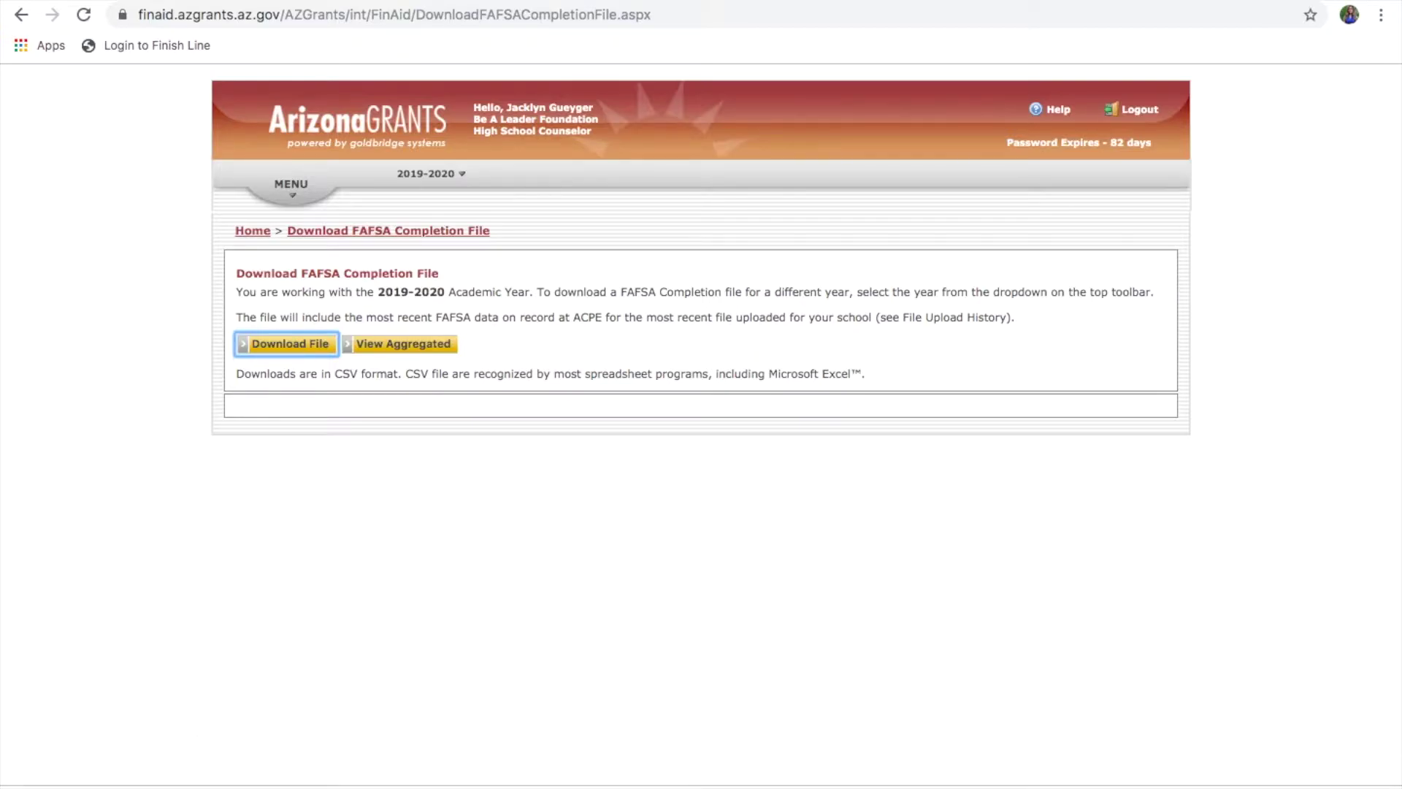
Step: Add FafsaCompletion__BeALeader_2019-2020_20191001.csv to 01 TEST FOLDER in Drive and preview it
{"action": "left_click", "coordinate": [99, 25]}
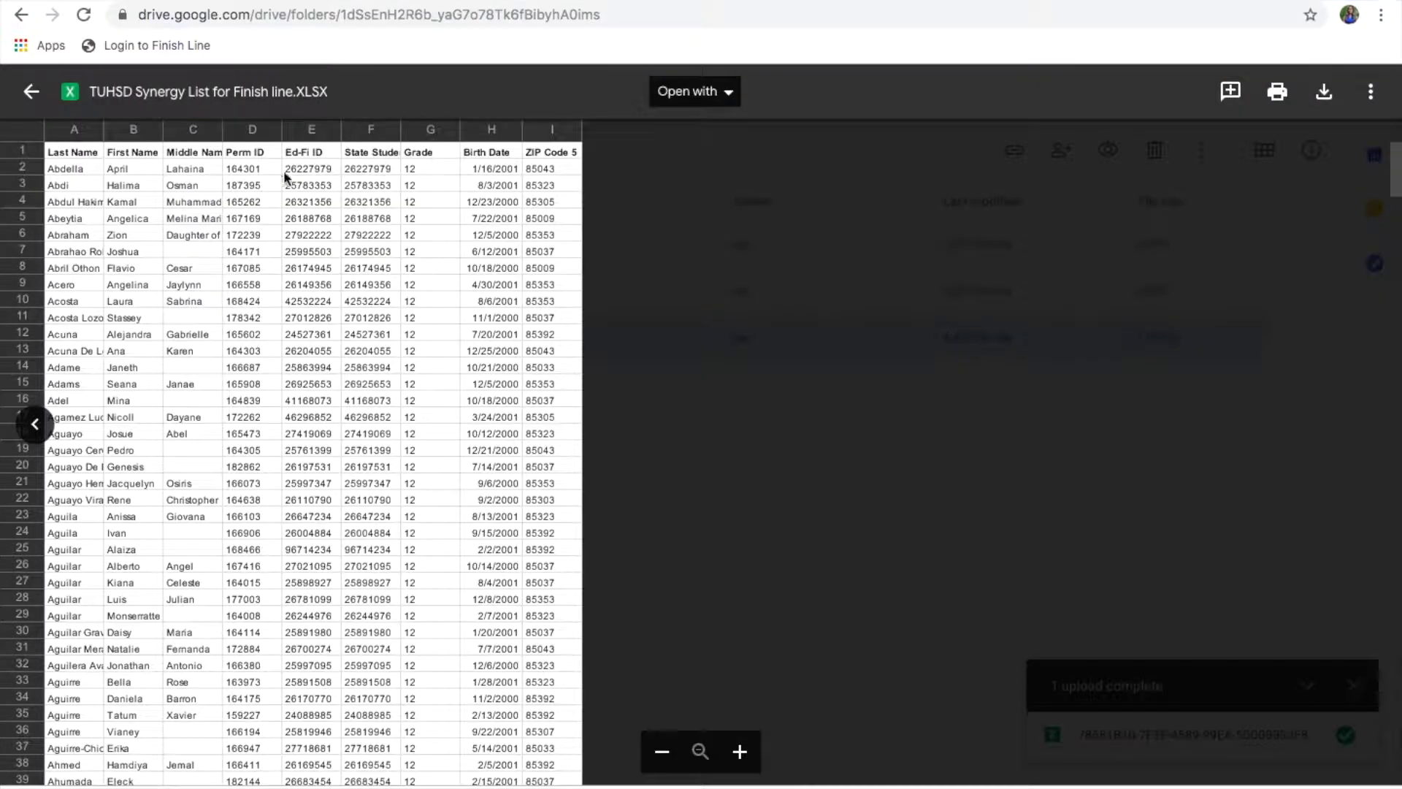
{"action": "left_click", "coordinate": [31, 91]}
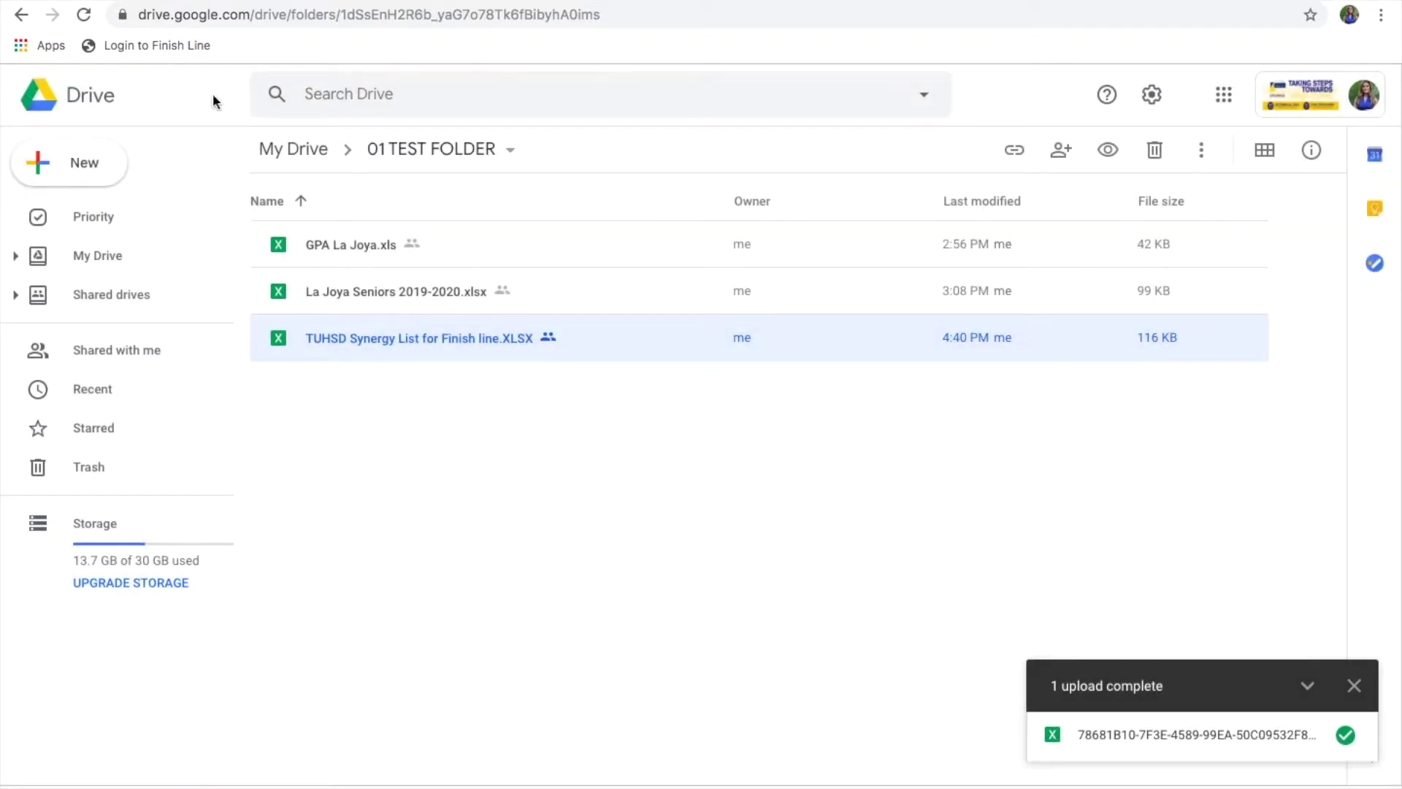
{"action": "left_click", "coordinate": [1354, 685]}
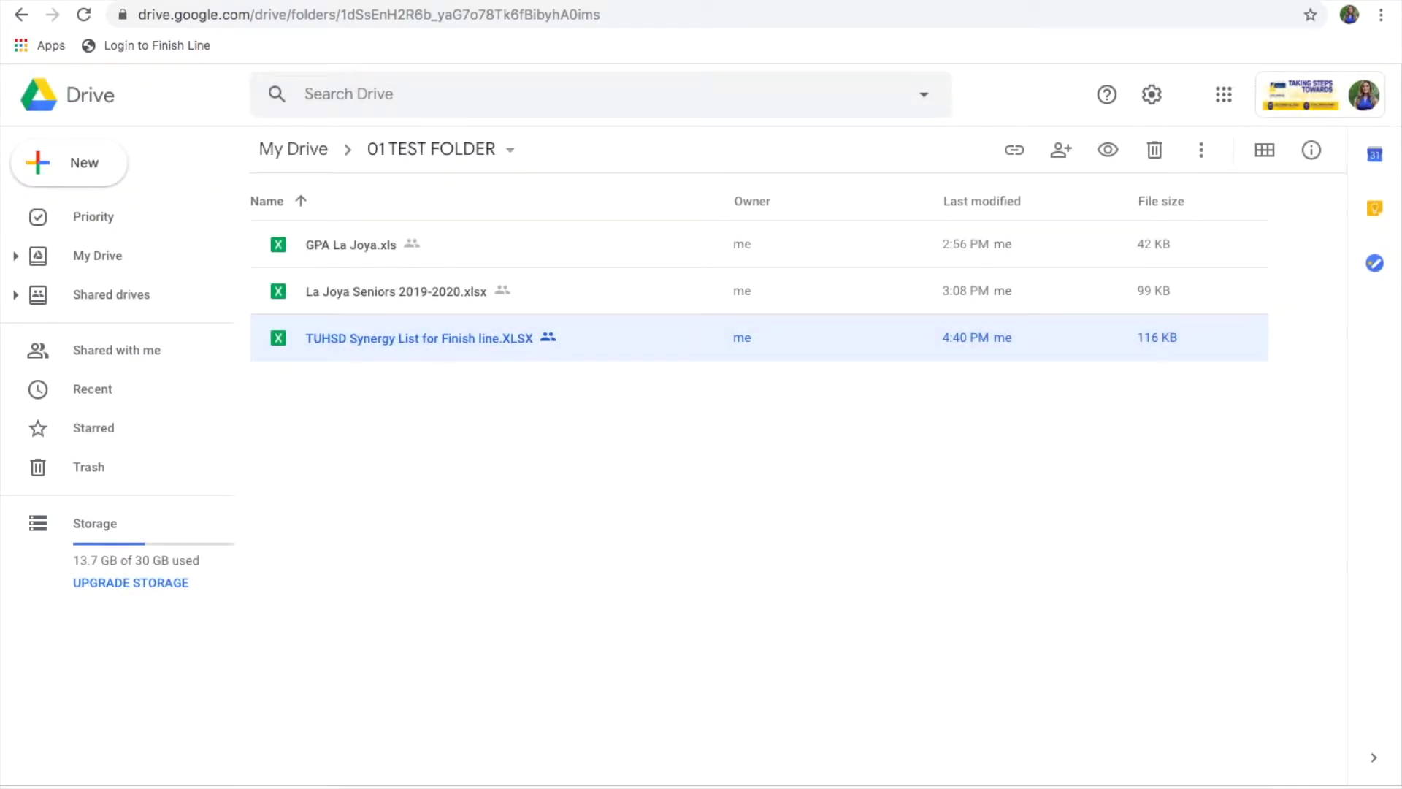
{"action": "left_click_drag", "start_coordinate": [179, 785], "coordinate": [577, 541]}
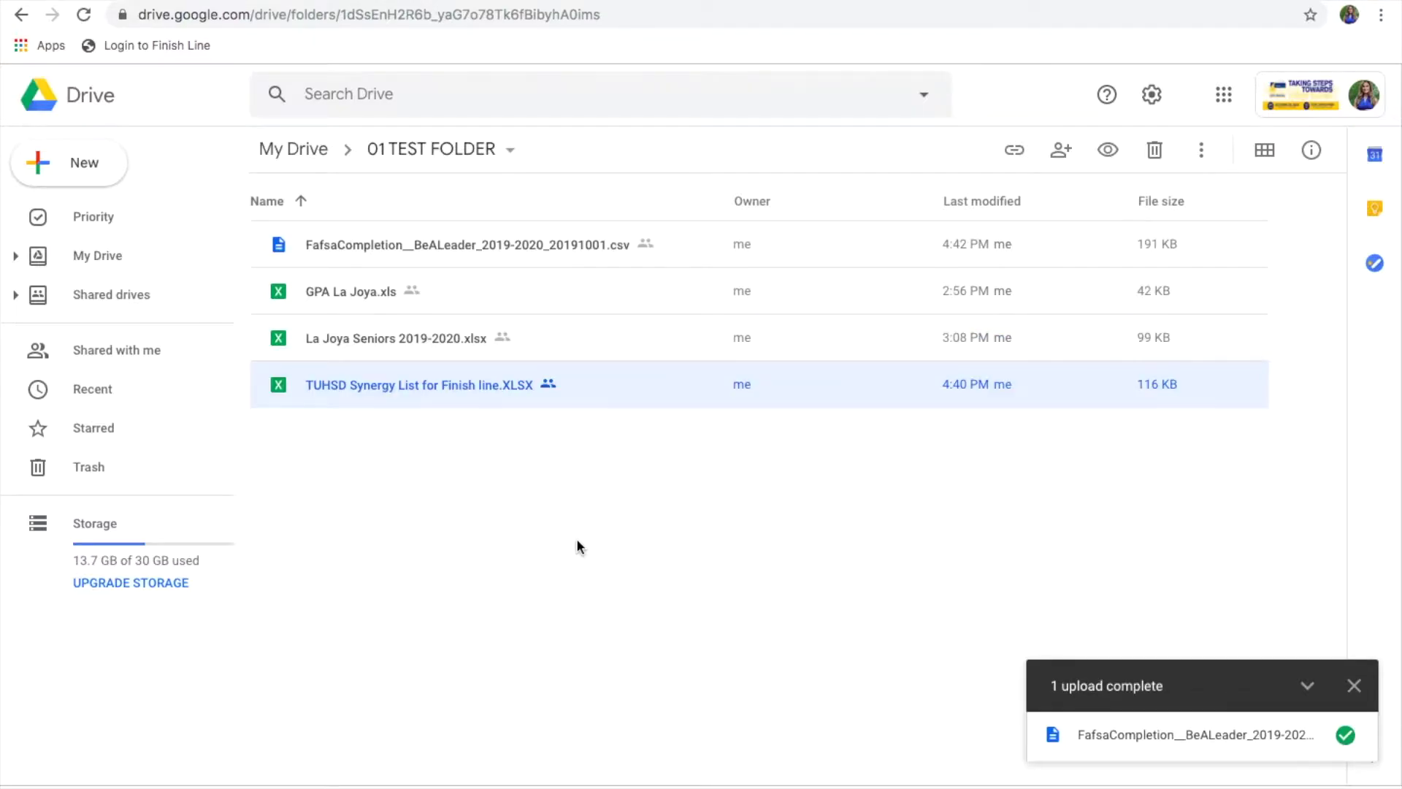
{"action": "double_click", "coordinate": [578, 247]}
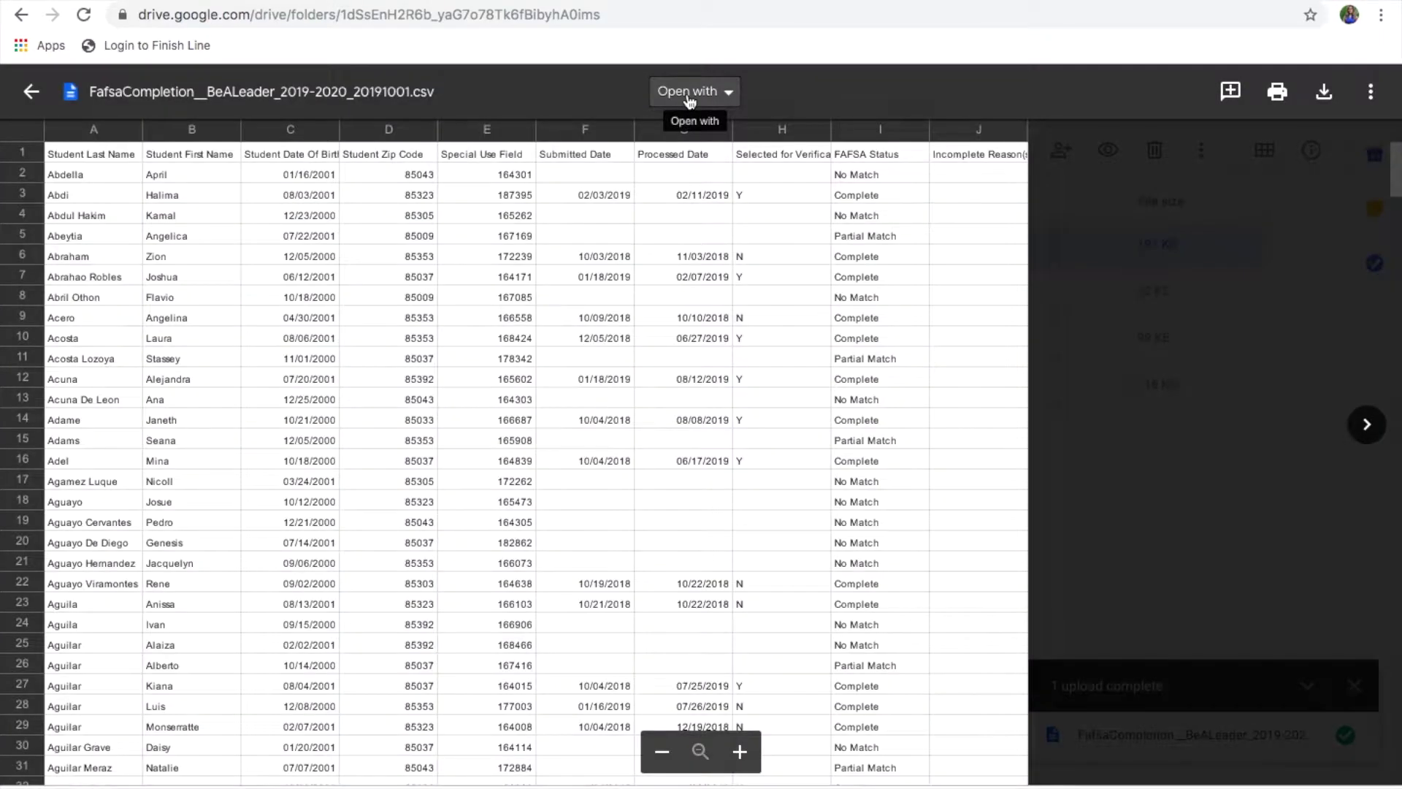
{"action": "left_click", "coordinate": [675, 102]}
Step: Open the FAFSA completion CSV in Google Sheets and auto-fit column H to its Selected for Verification header
{"action": "left_click", "coordinate": [694, 189]}
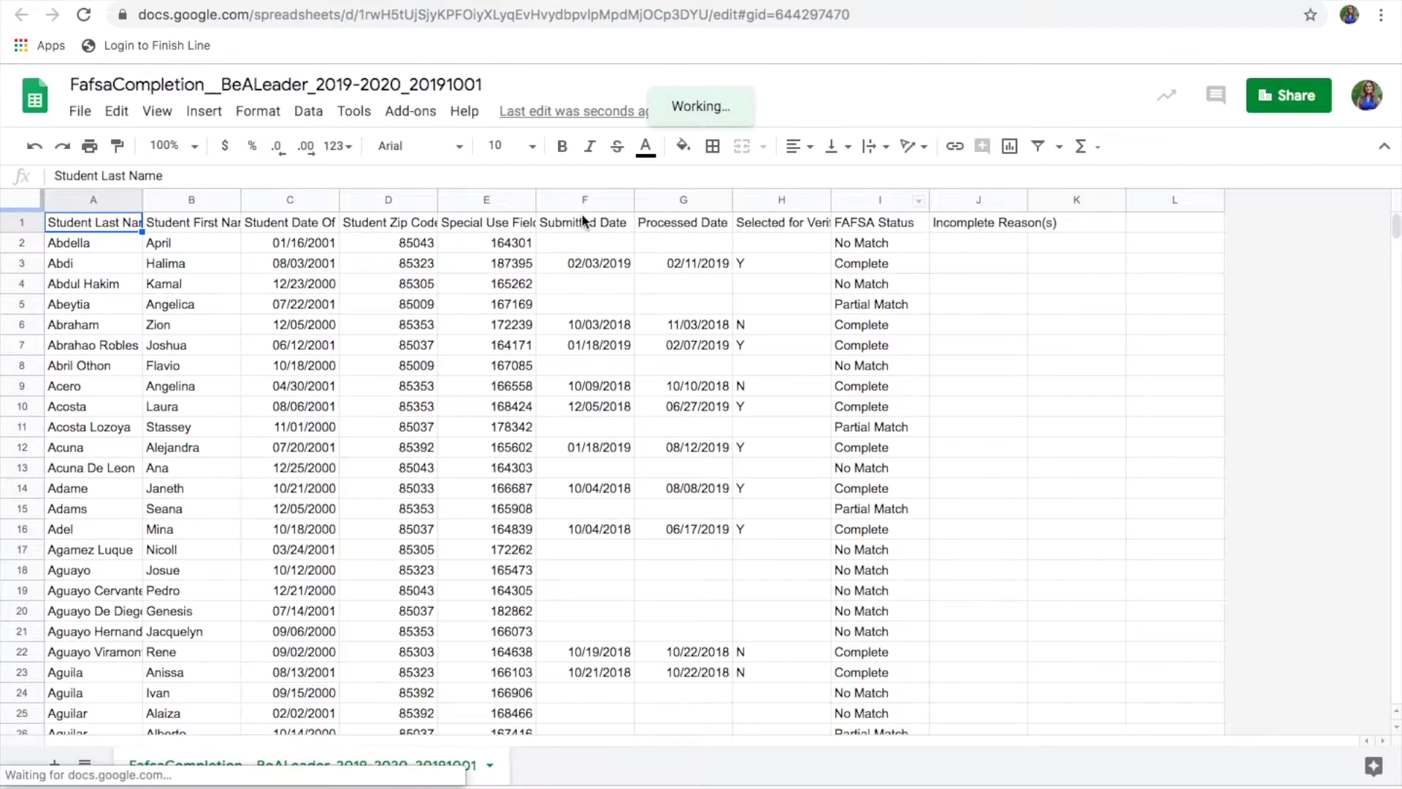
{"action": "left_click", "coordinate": [590, 200]}
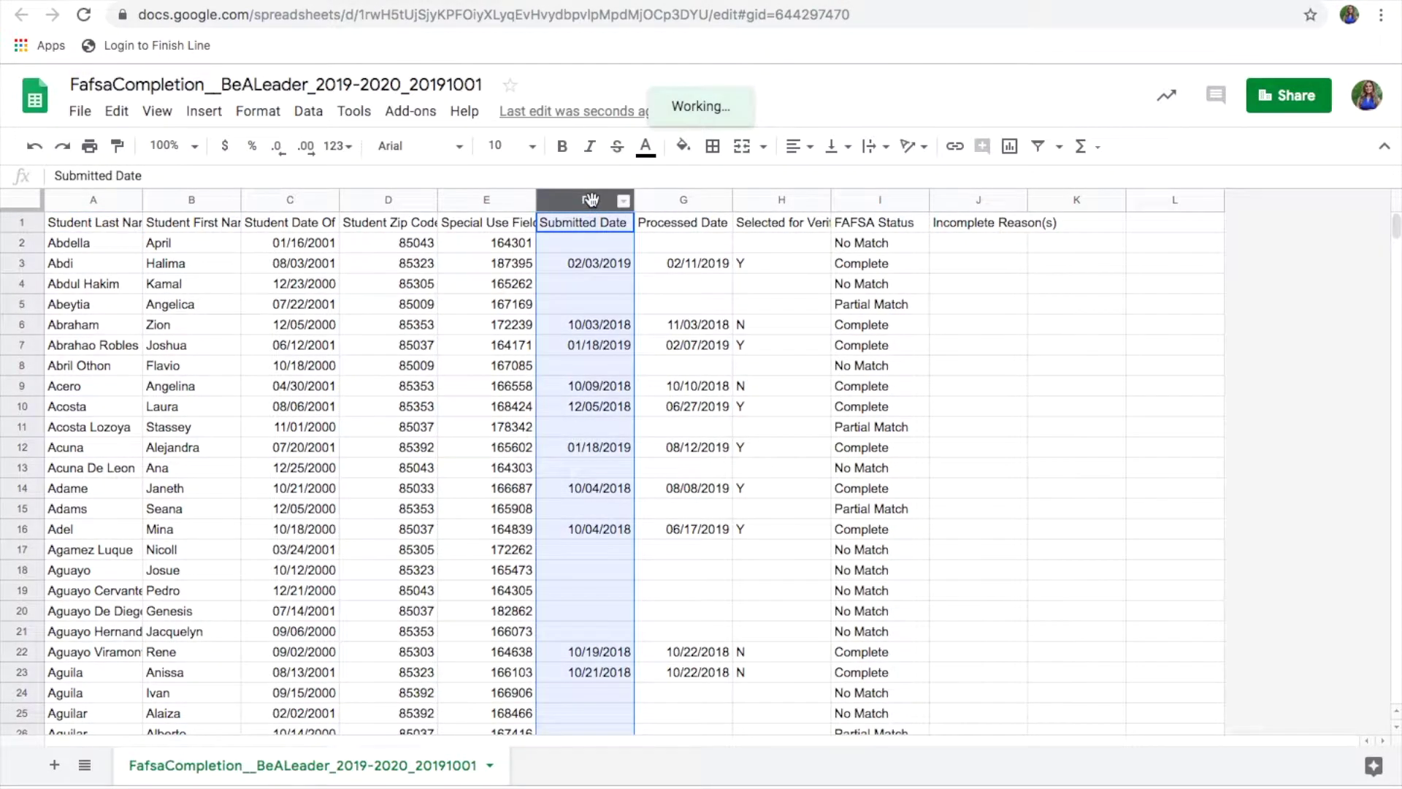
{"action": "left_click", "coordinate": [669, 199]}
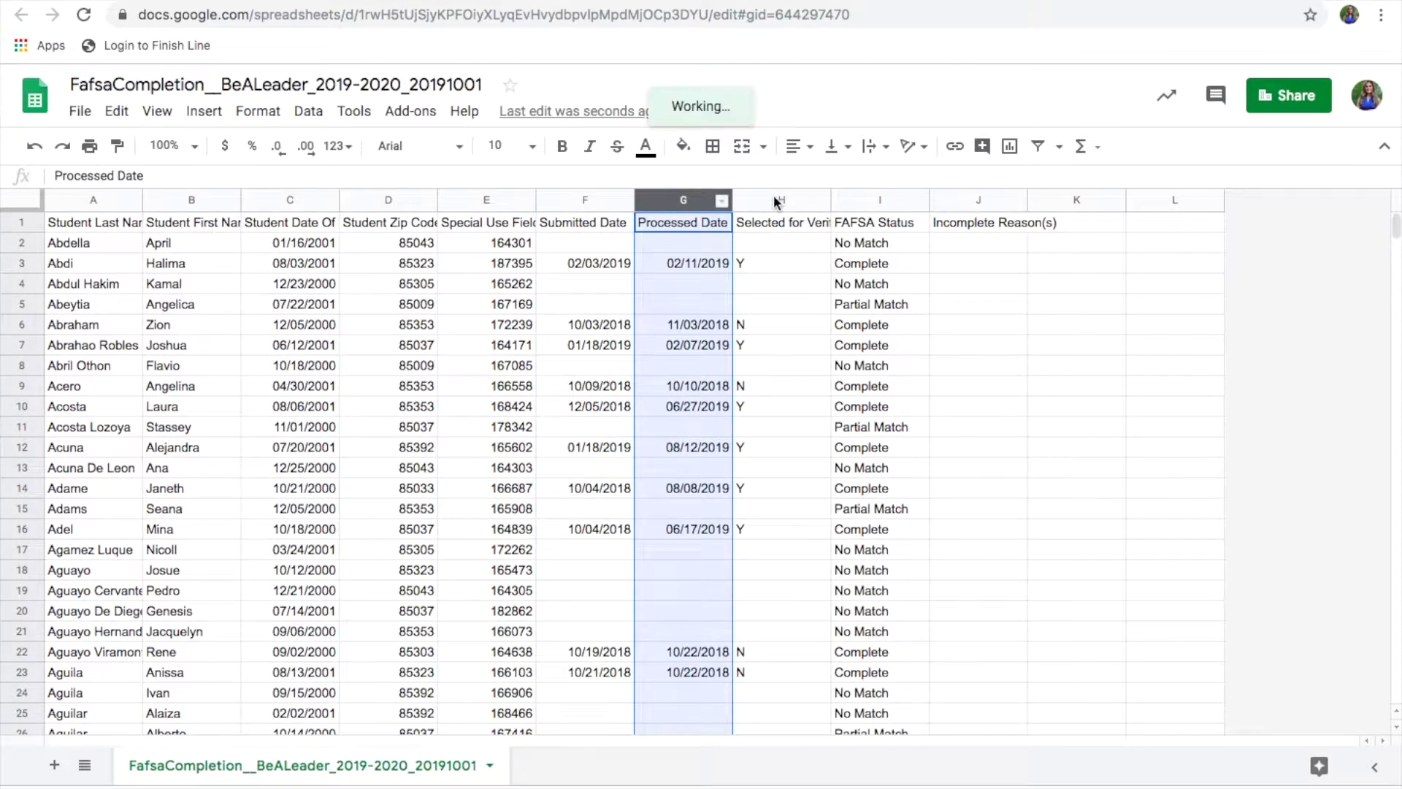
{"action": "double_click", "coordinate": [831, 199]}
{"action": "left_click", "coordinate": [804, 201]}
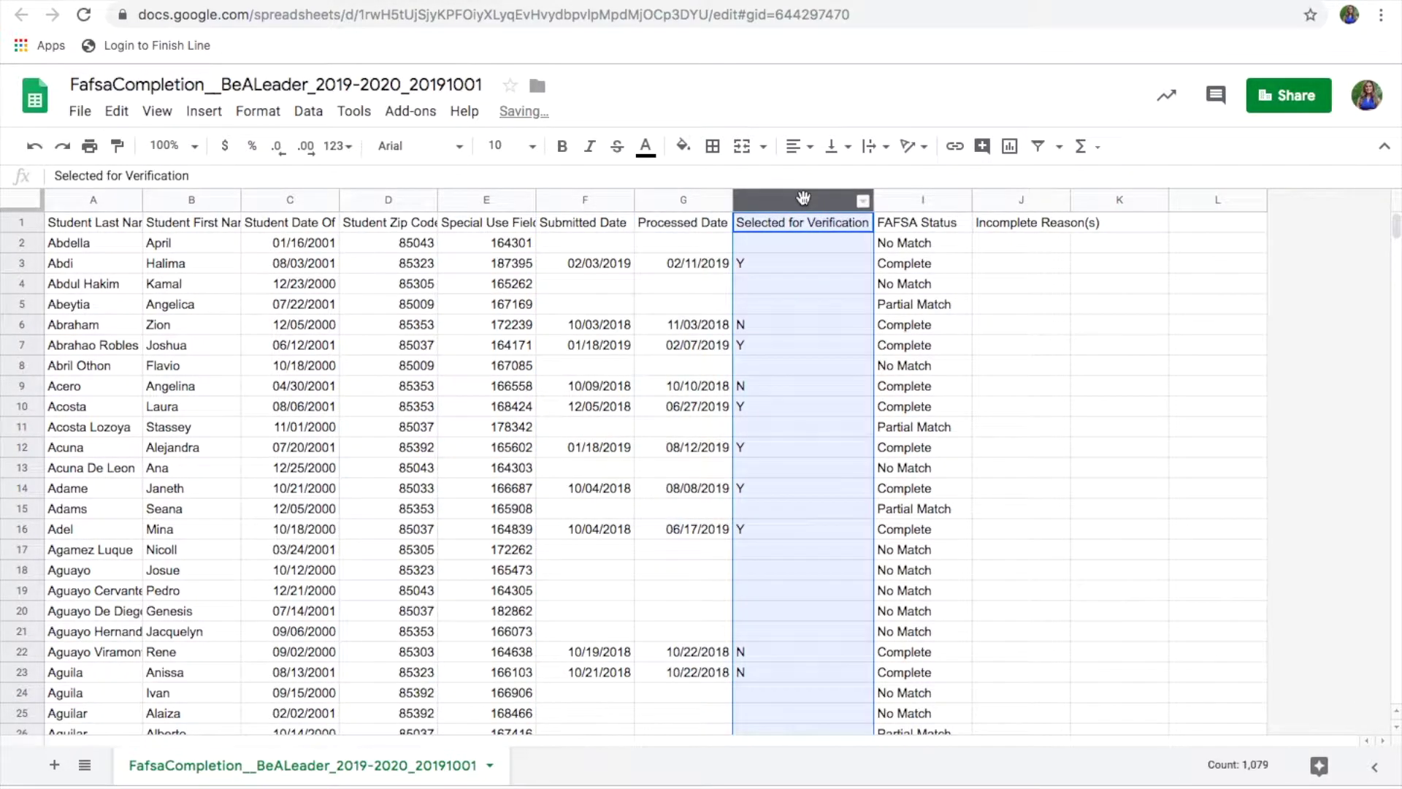
{"action": "left_click", "coordinate": [899, 200]}
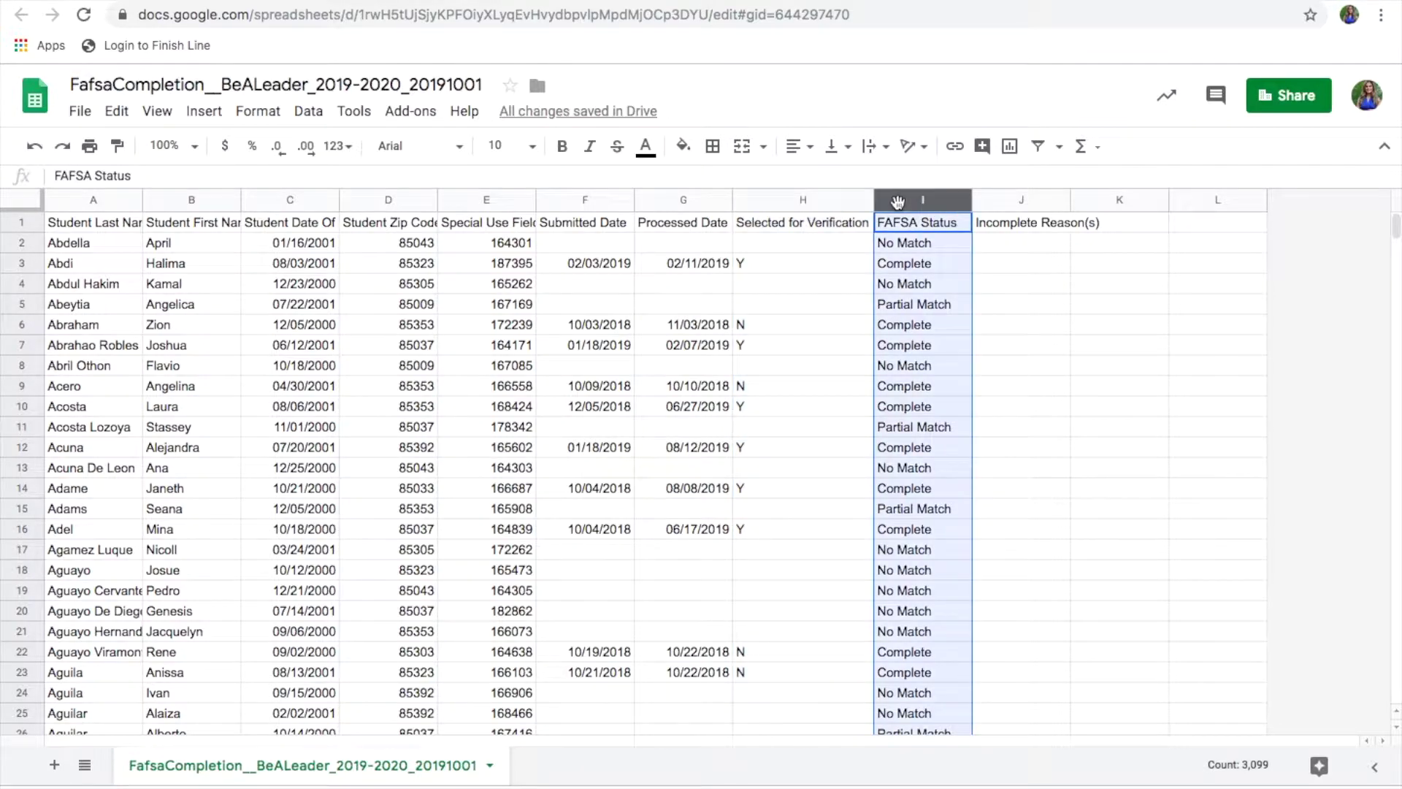
{"action": "left_click", "coordinate": [1022, 201]}
{"action": "scroll", "coordinate": [1011, 400], "scroll_direction": "down", "scroll_amount": 15}
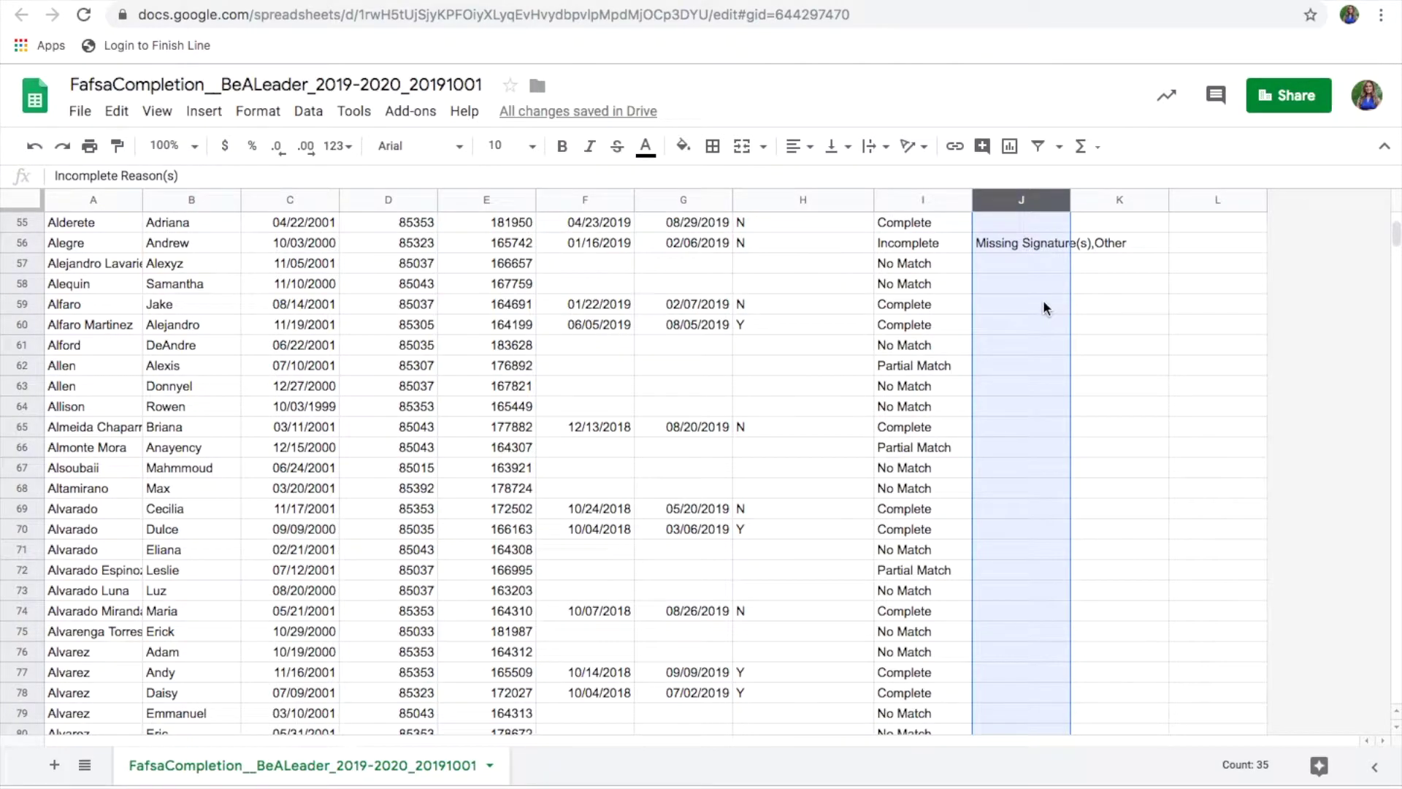
{"action": "scroll", "coordinate": [1049, 460], "scroll_direction": "down", "scroll_amount": 20}
{"action": "scroll", "coordinate": [1023, 365], "scroll_direction": "up", "scroll_amount": 12}
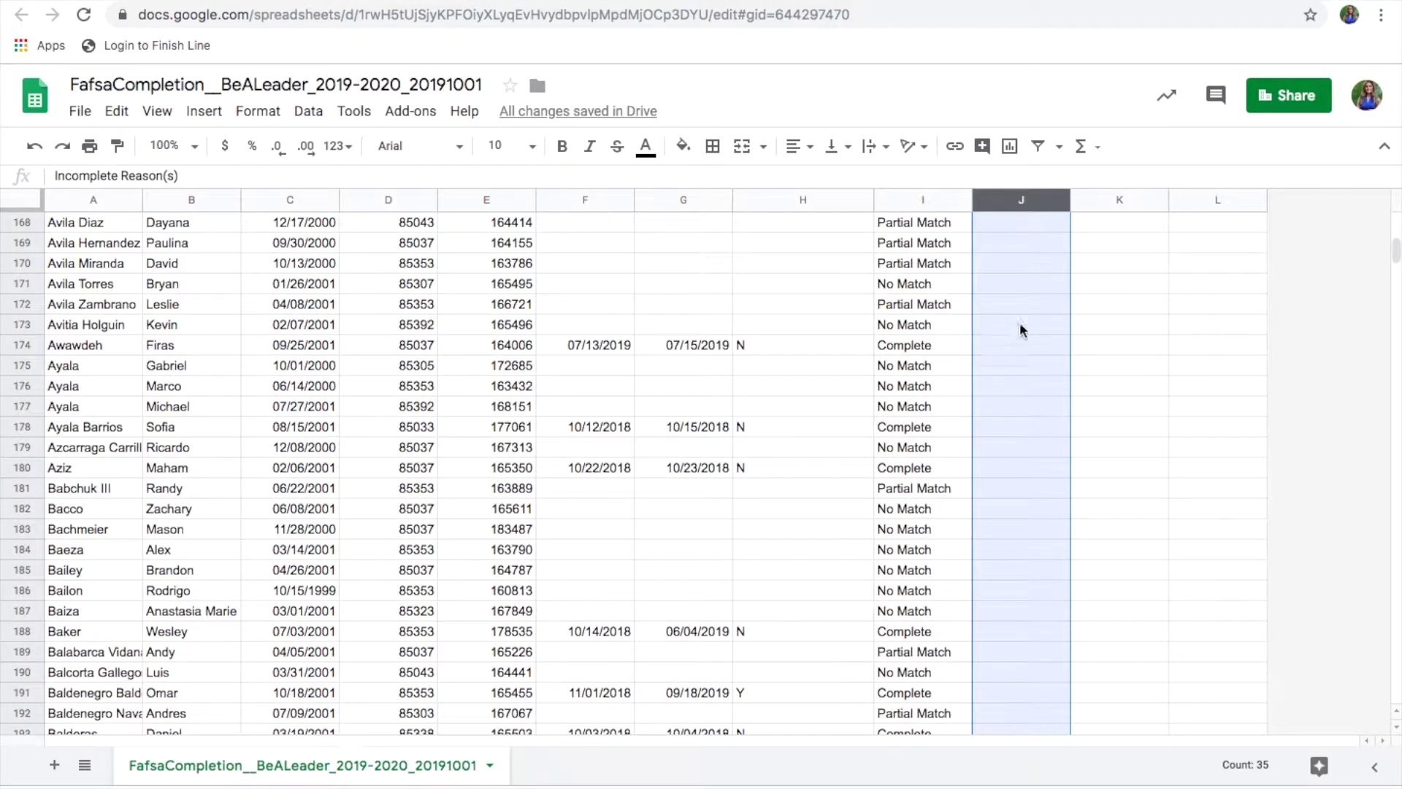
{"action": "scroll", "coordinate": [1008, 438], "scroll_direction": "up", "scroll_amount": 20}
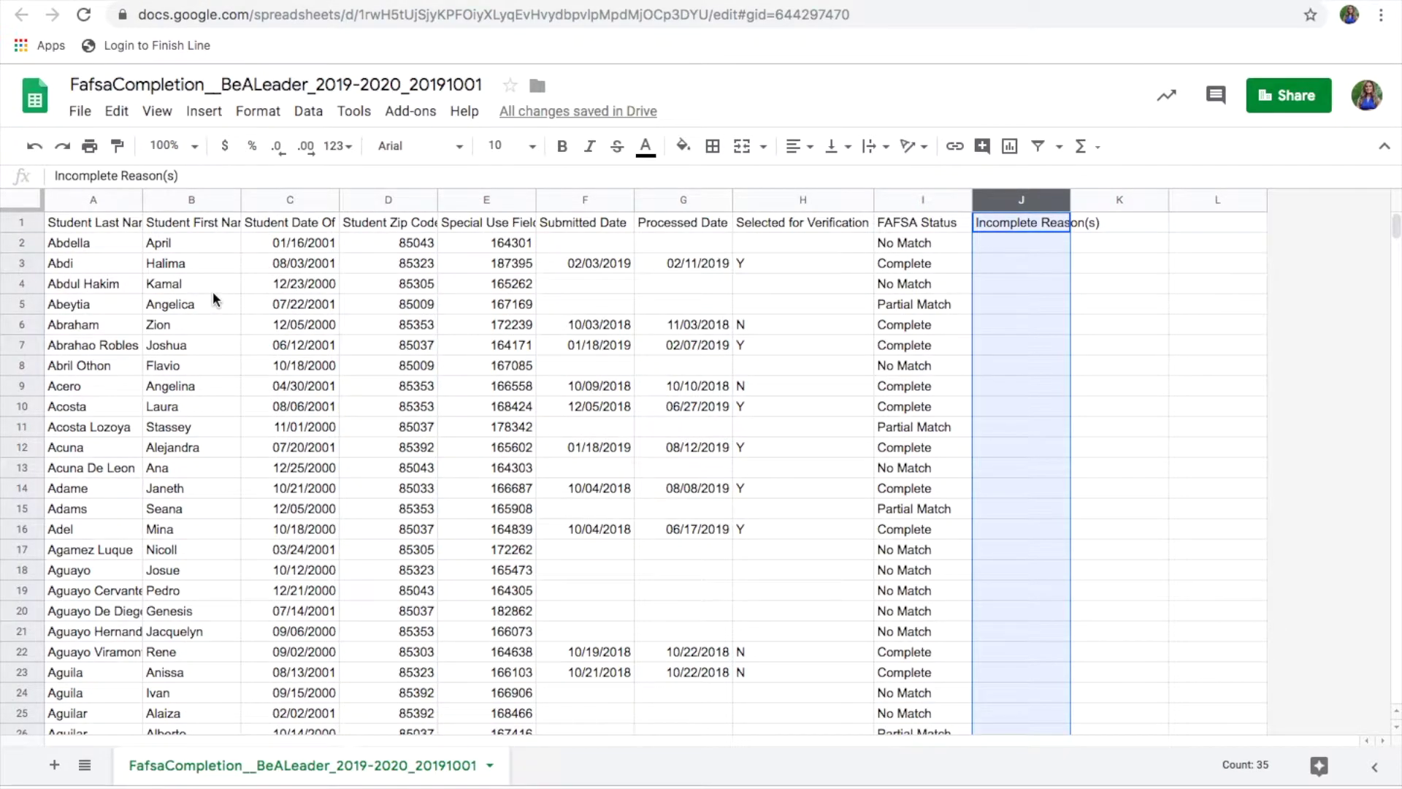
Step: Turn on filters for header row 1 of the FAFSA completion sheet
{"action": "left_click", "coordinate": [28, 218]}
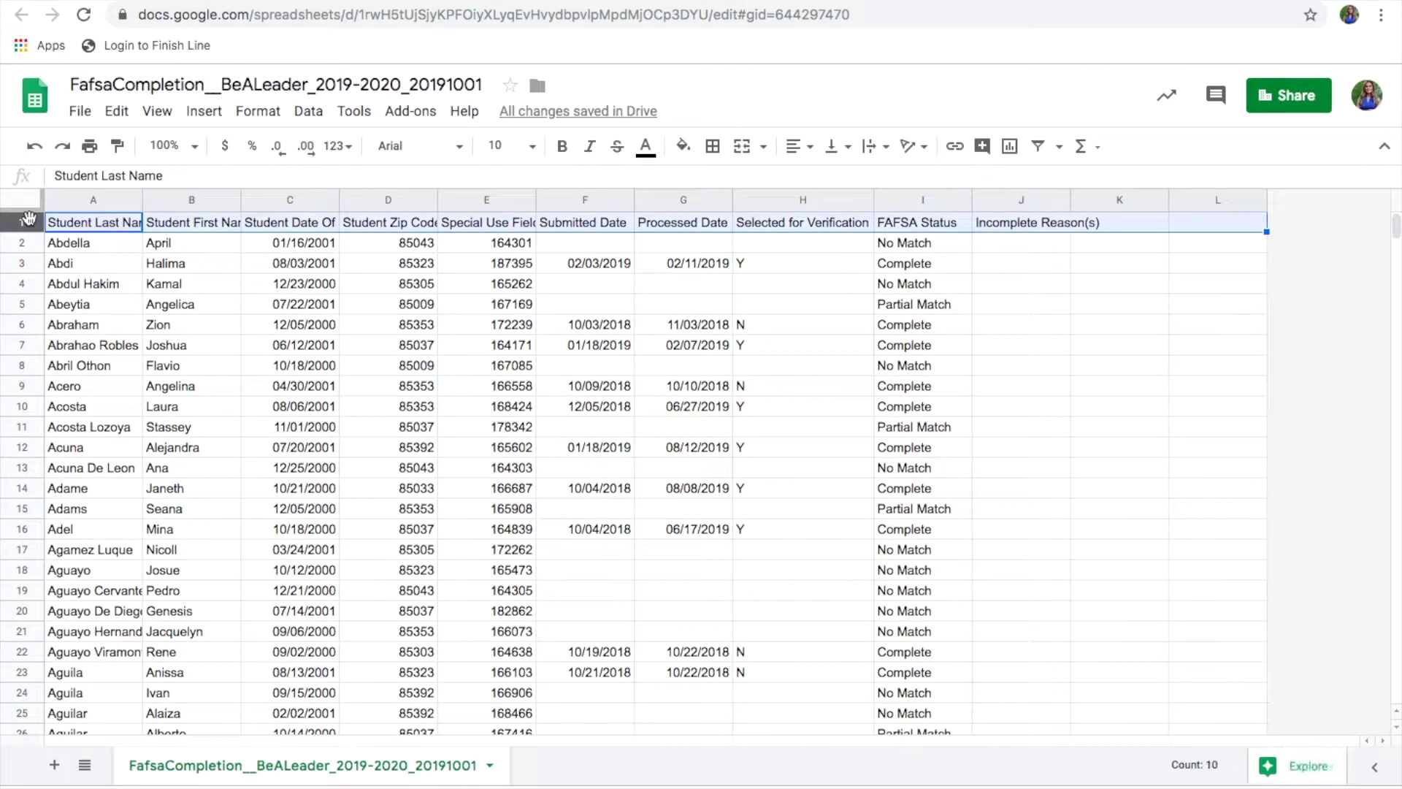
{"action": "left_click", "coordinate": [1060, 146]}
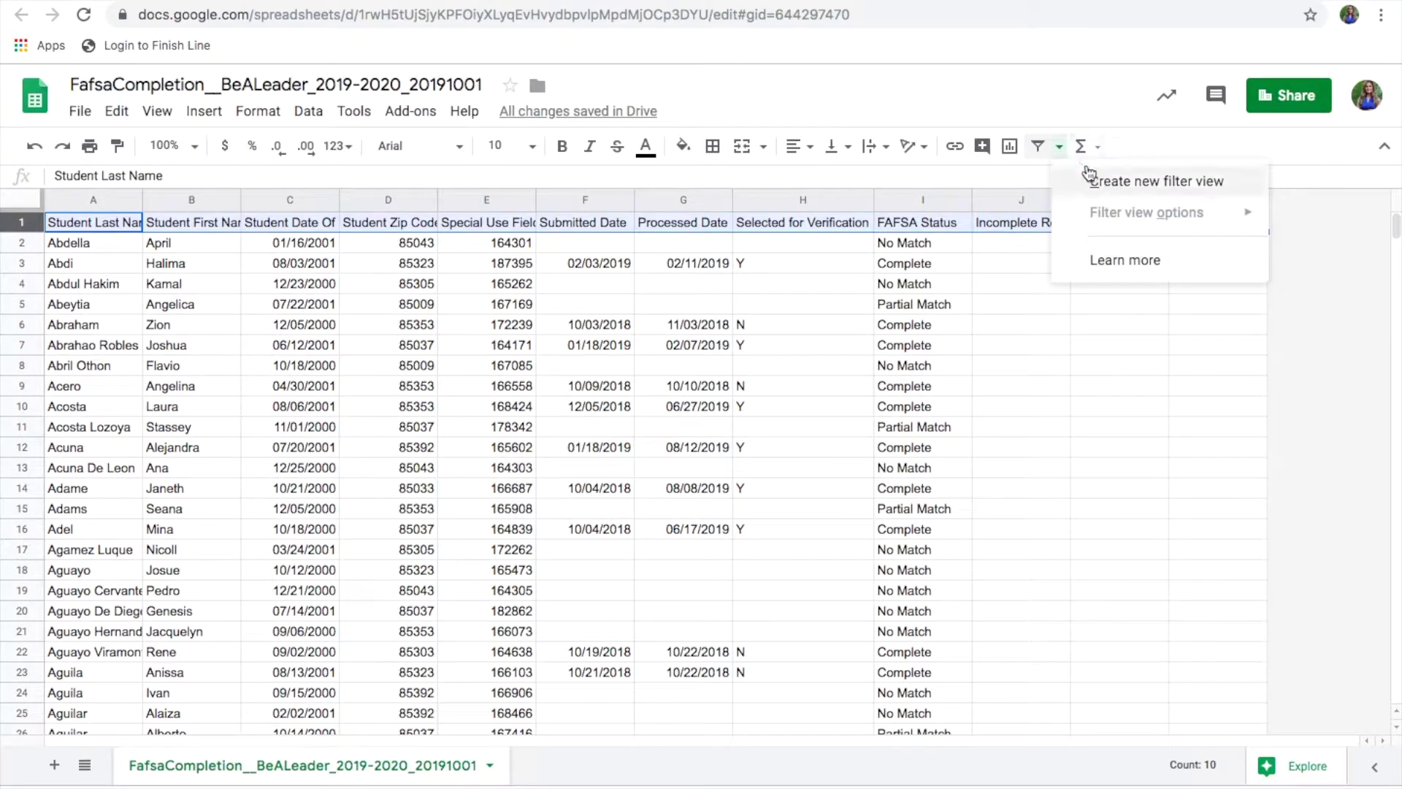
{"action": "left_click", "coordinate": [1038, 148]}
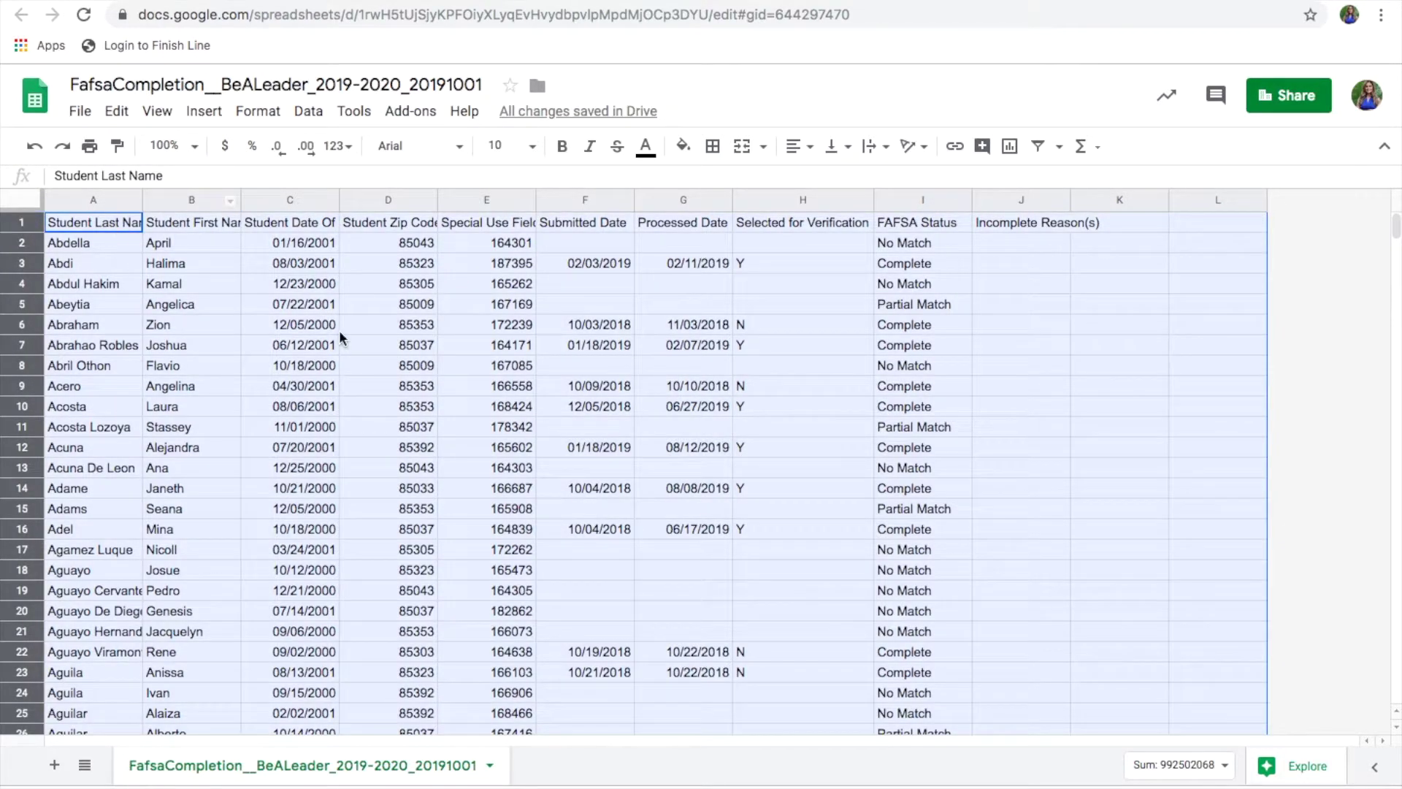
{"action": "left_click", "coordinate": [338, 330]}
{"action": "left_click", "coordinate": [22, 222]}
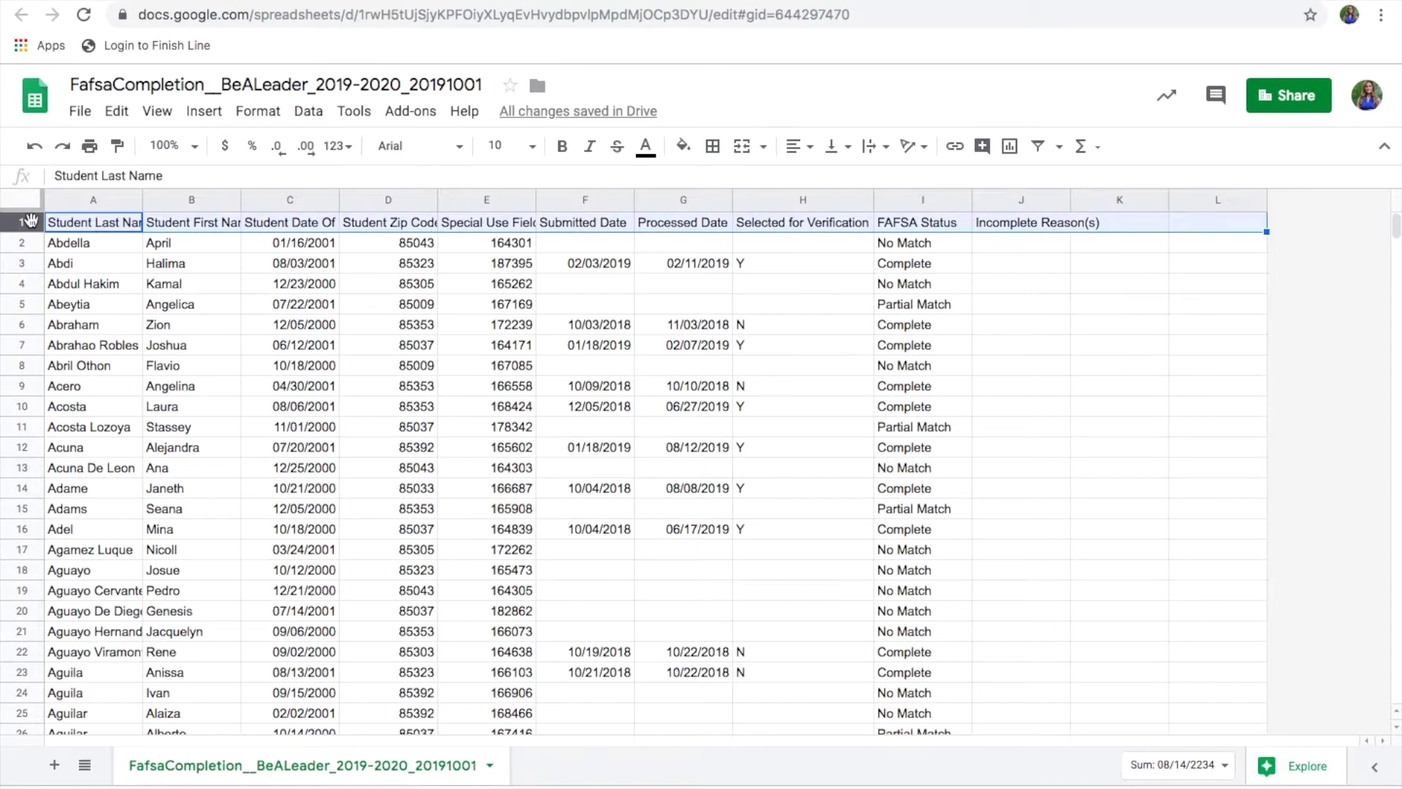
{"action": "left_click", "coordinate": [1038, 146]}
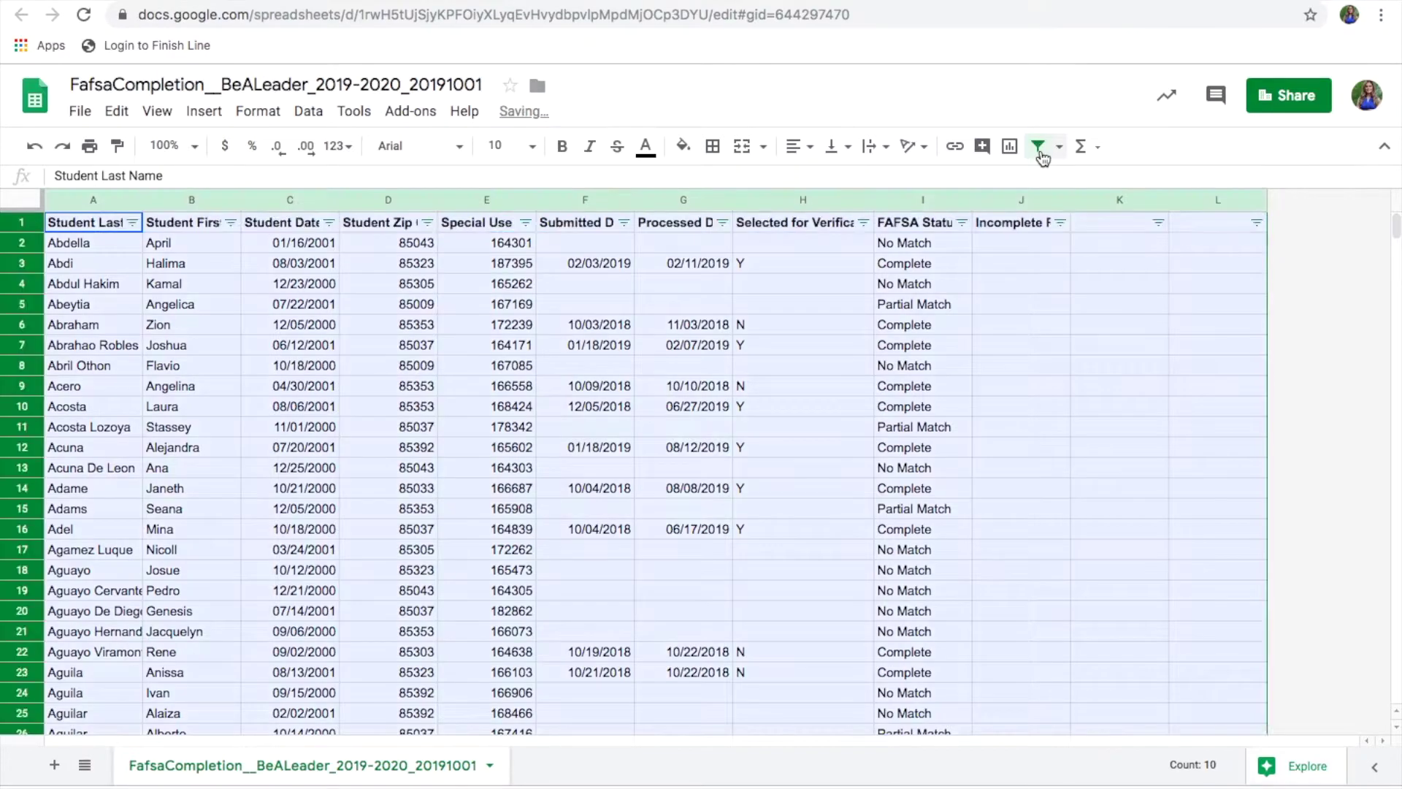
Step: Sort the FAFSA Status column Z → A so Partial Match rows come first
{"action": "left_click", "coordinate": [960, 222]}
{"action": "left_click", "coordinate": [893, 263]}
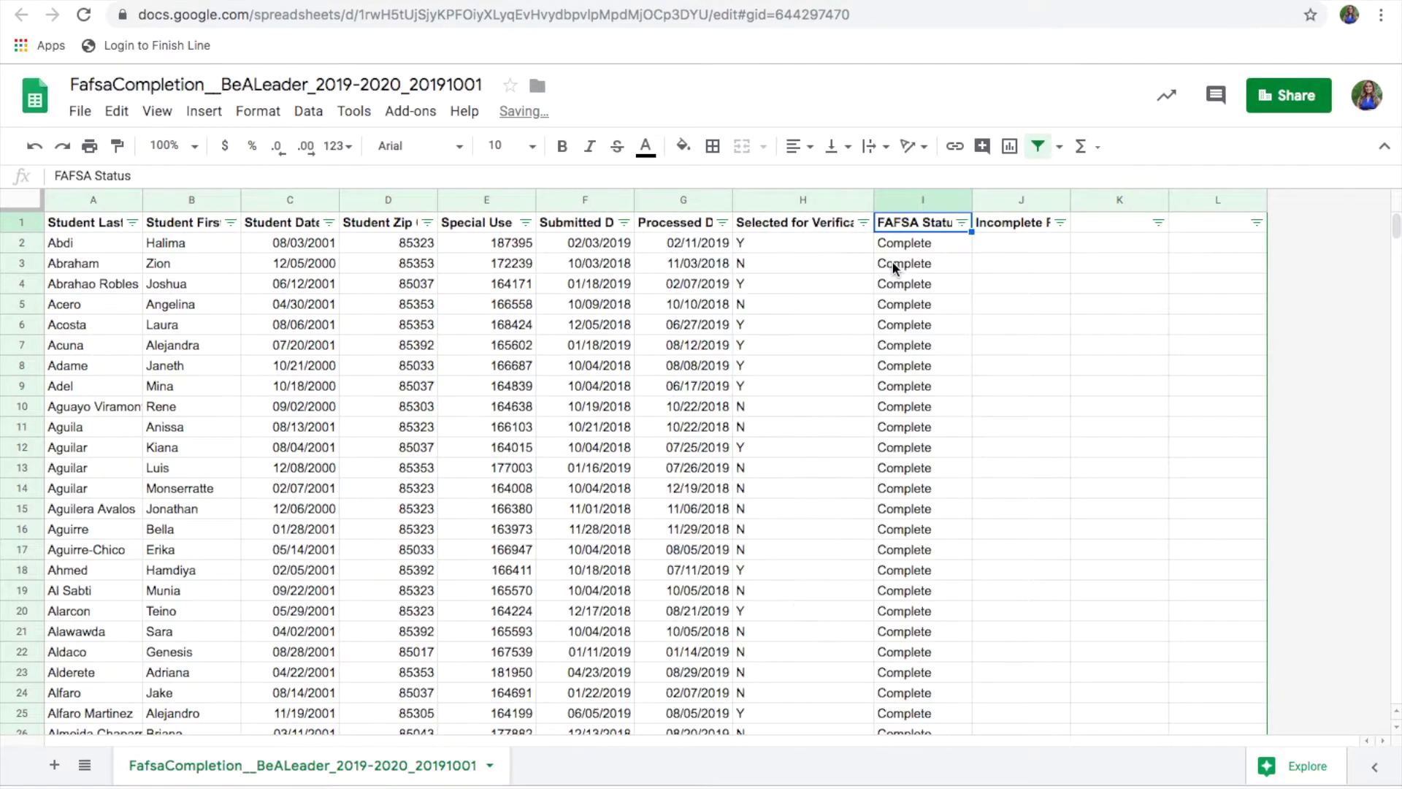
{"action": "left_click", "coordinate": [962, 221]}
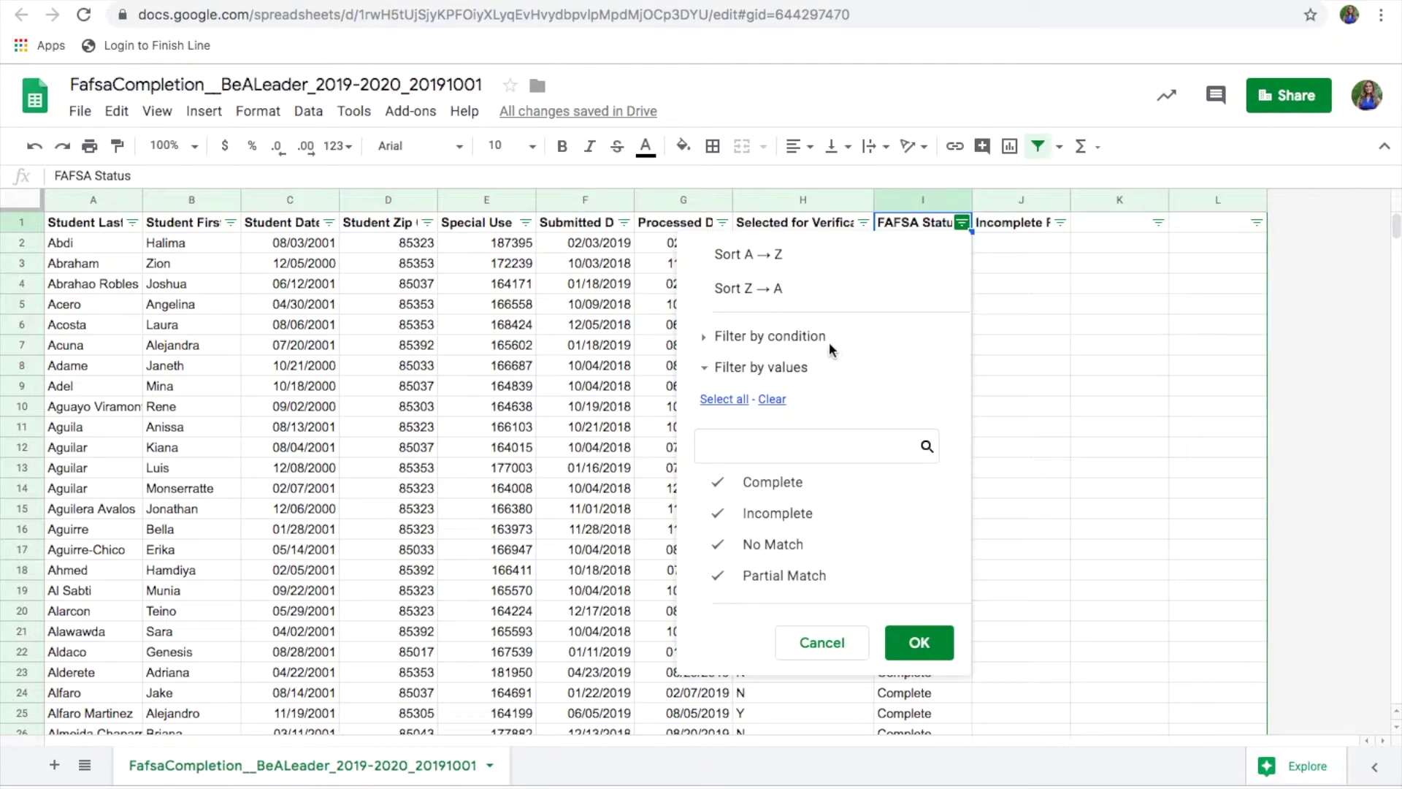
{"action": "left_click", "coordinate": [910, 298]}
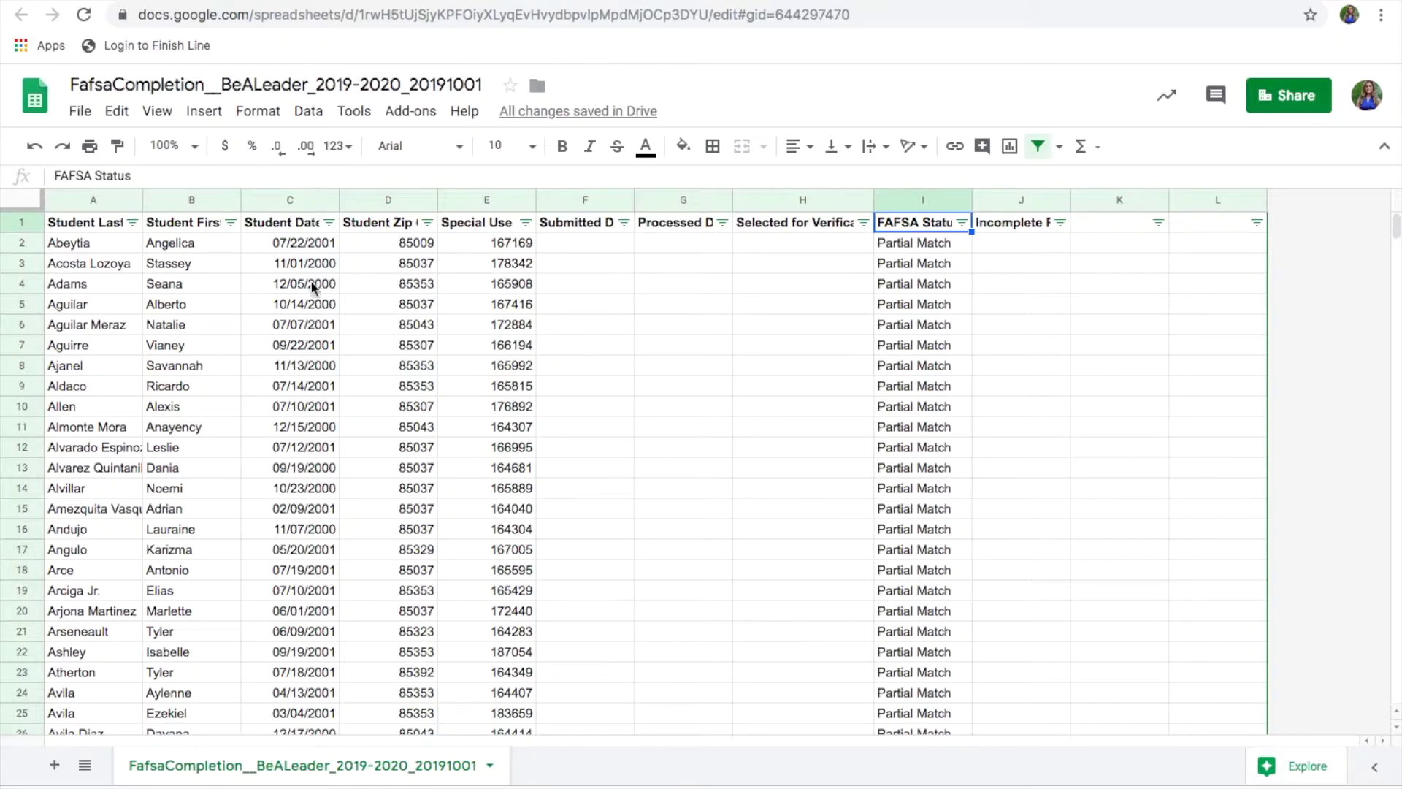
{"action": "left_click", "coordinate": [1008, 263]}
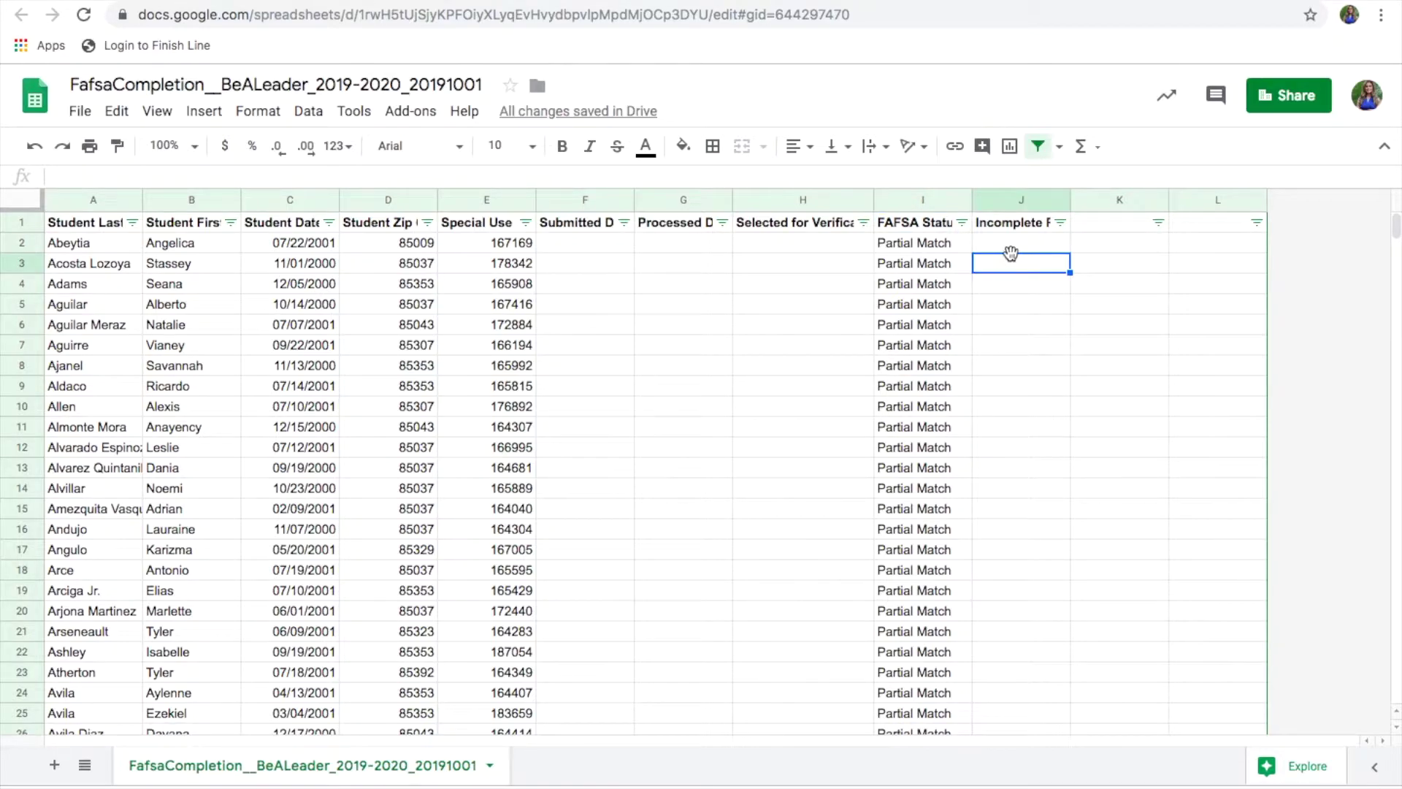
Step: Enter the headers GPA in K1 and Counselor in L1
{"action": "left_click", "coordinate": [1102, 221]}
{"action": "type", "text": "Ge"}
{"action": "key", "text": "BackSpace"}
{"action": "key", "text": "Tab"}
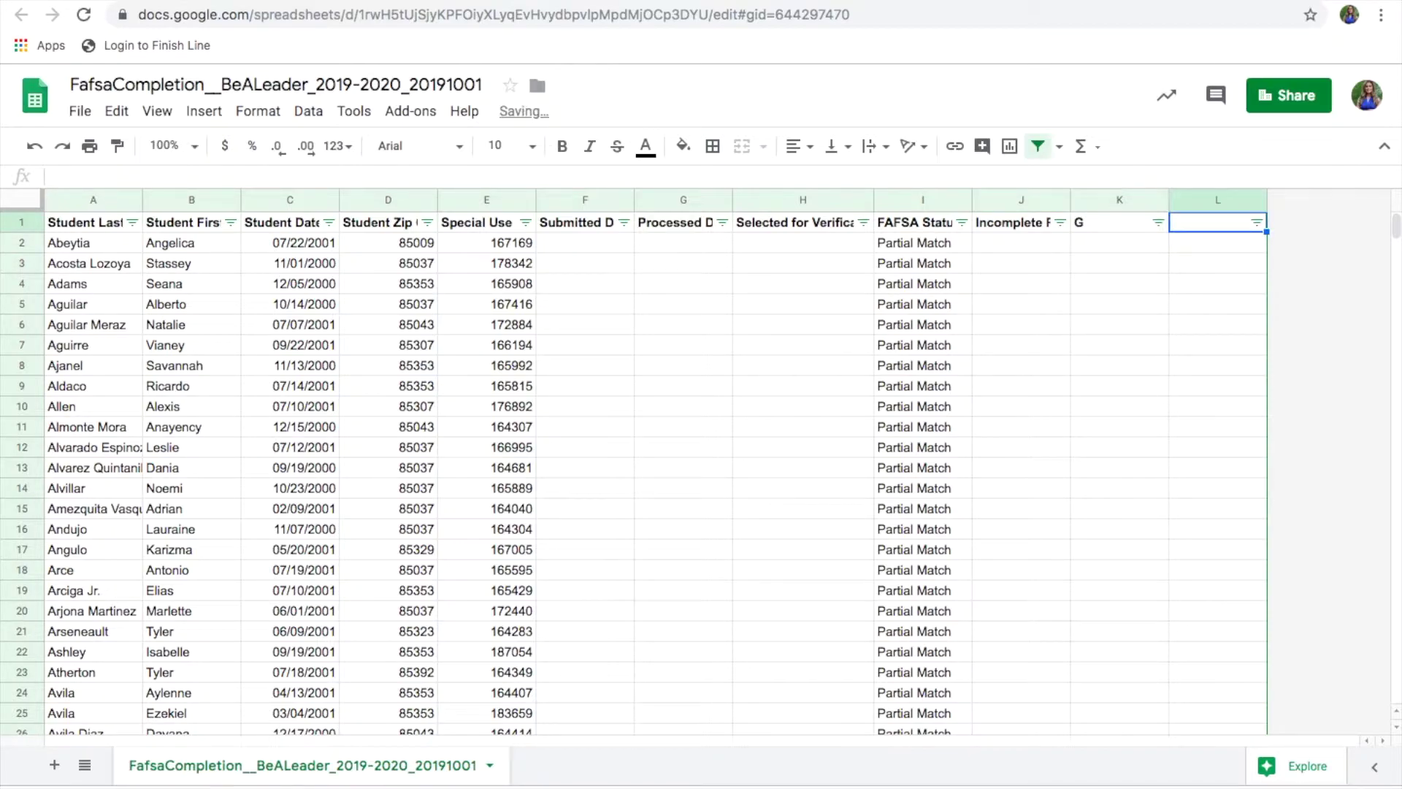
{"action": "left_click", "coordinate": [1133, 220]}
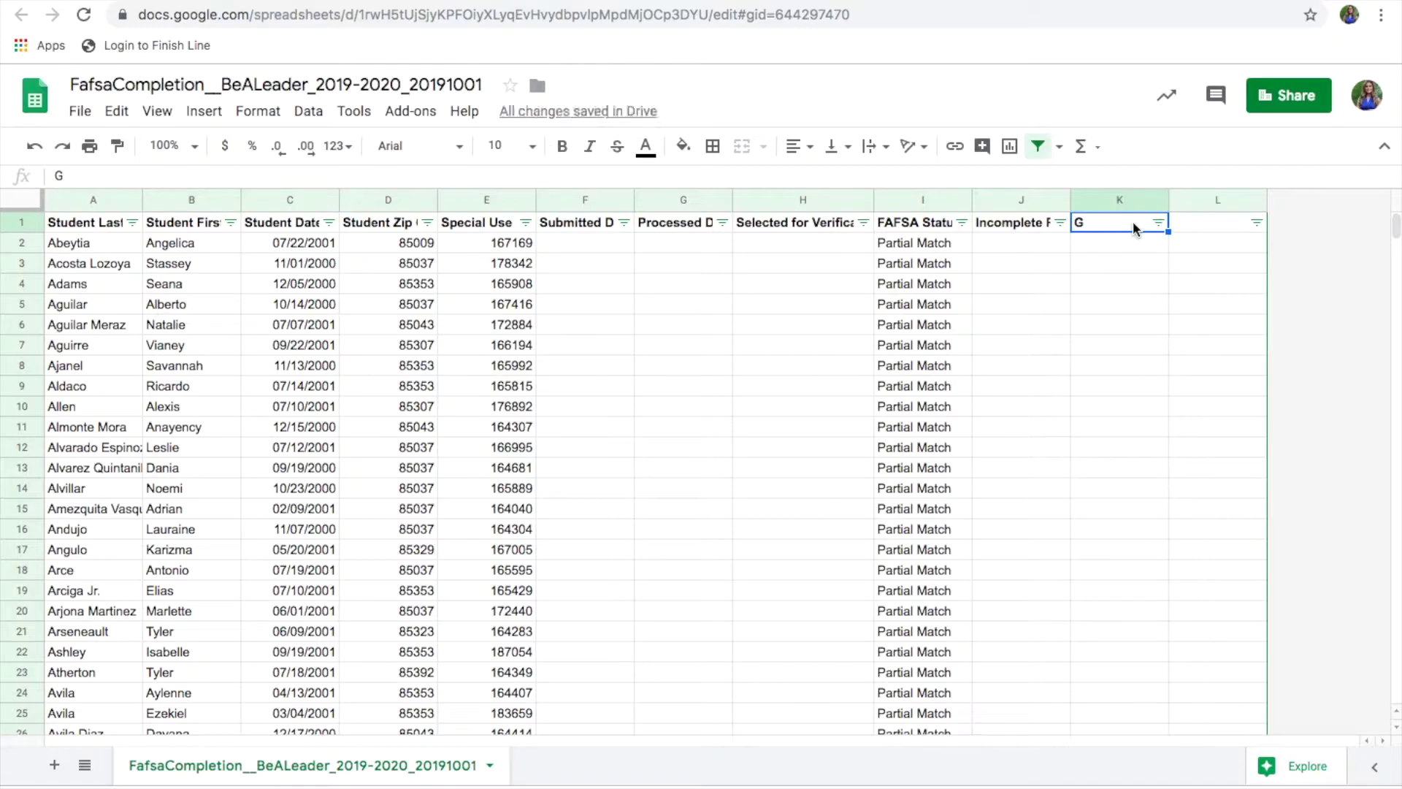
{"action": "type", "text": "GPA"}
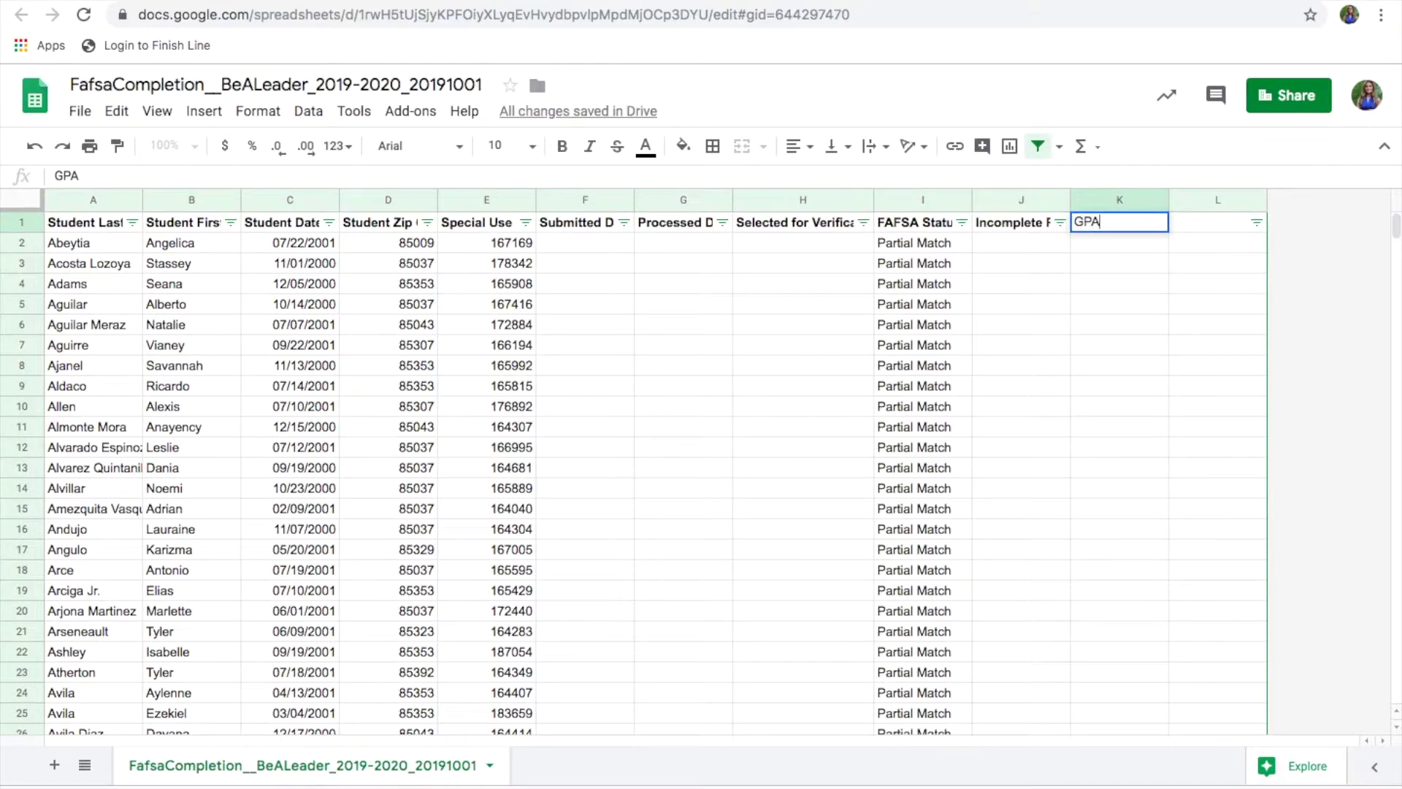
{"action": "key", "text": "Tab"}
{"action": "type", "text": "Counsel"}
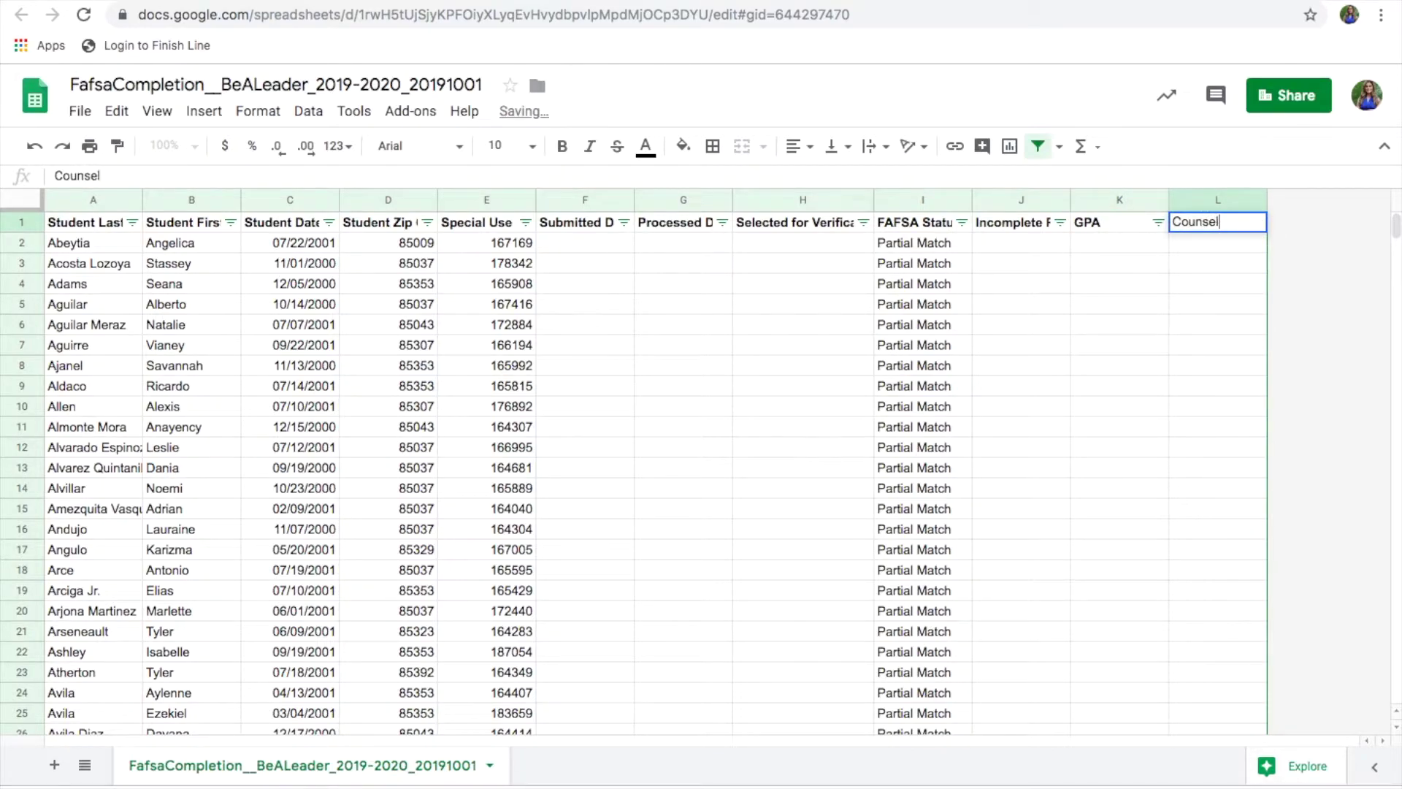
{"action": "type", "text": "or"}
{"action": "left_click", "coordinate": [1123, 301]}
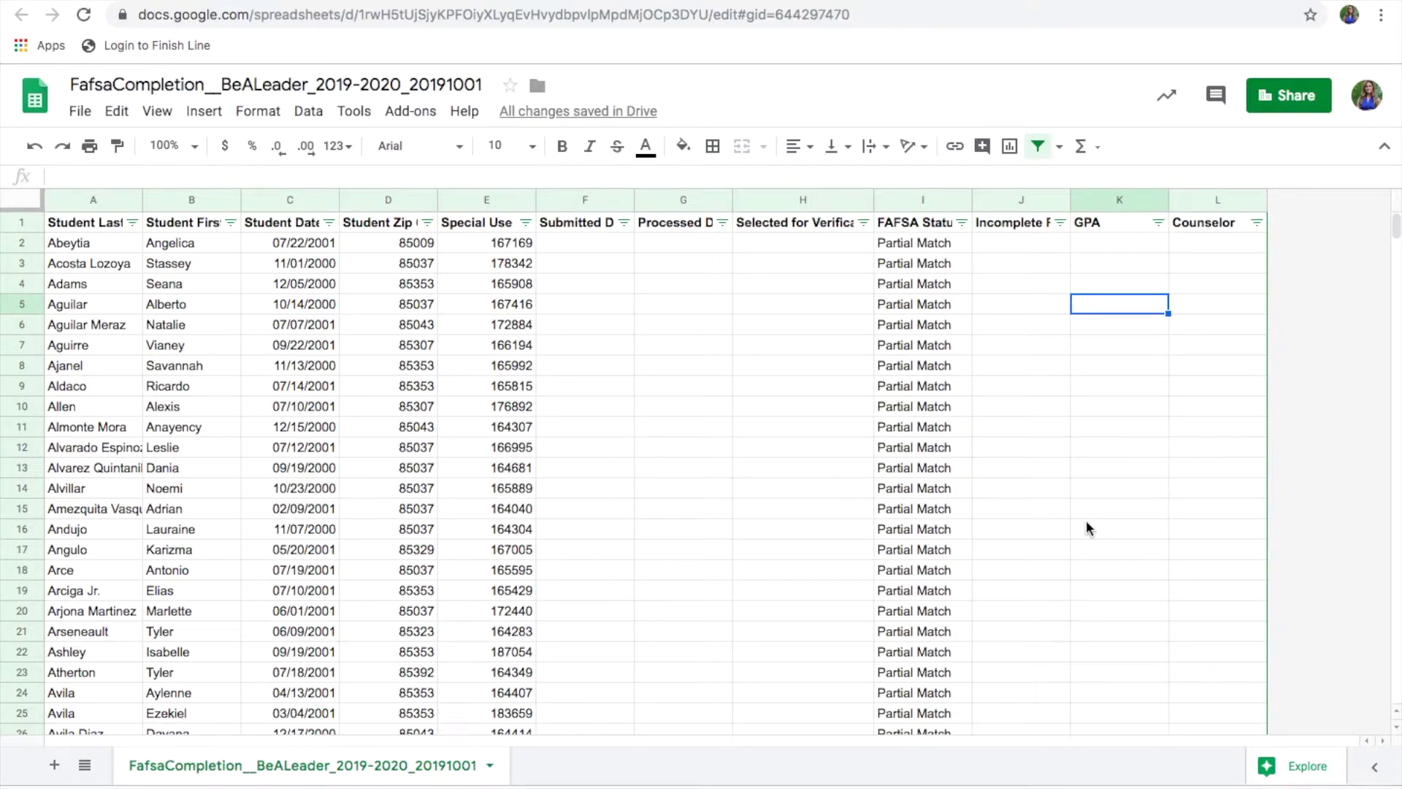
Step: Insert a new column right of Counselor and enter the header School in M1
{"action": "scroll", "coordinate": [1086, 521], "scroll_direction": "down", "scroll_amount": 1}
{"action": "scroll", "coordinate": [1087, 527], "scroll_direction": "up", "scroll_amount": 1}
{"action": "scroll", "coordinate": [419, 739], "scroll_direction": "down", "scroll_amount": 2}
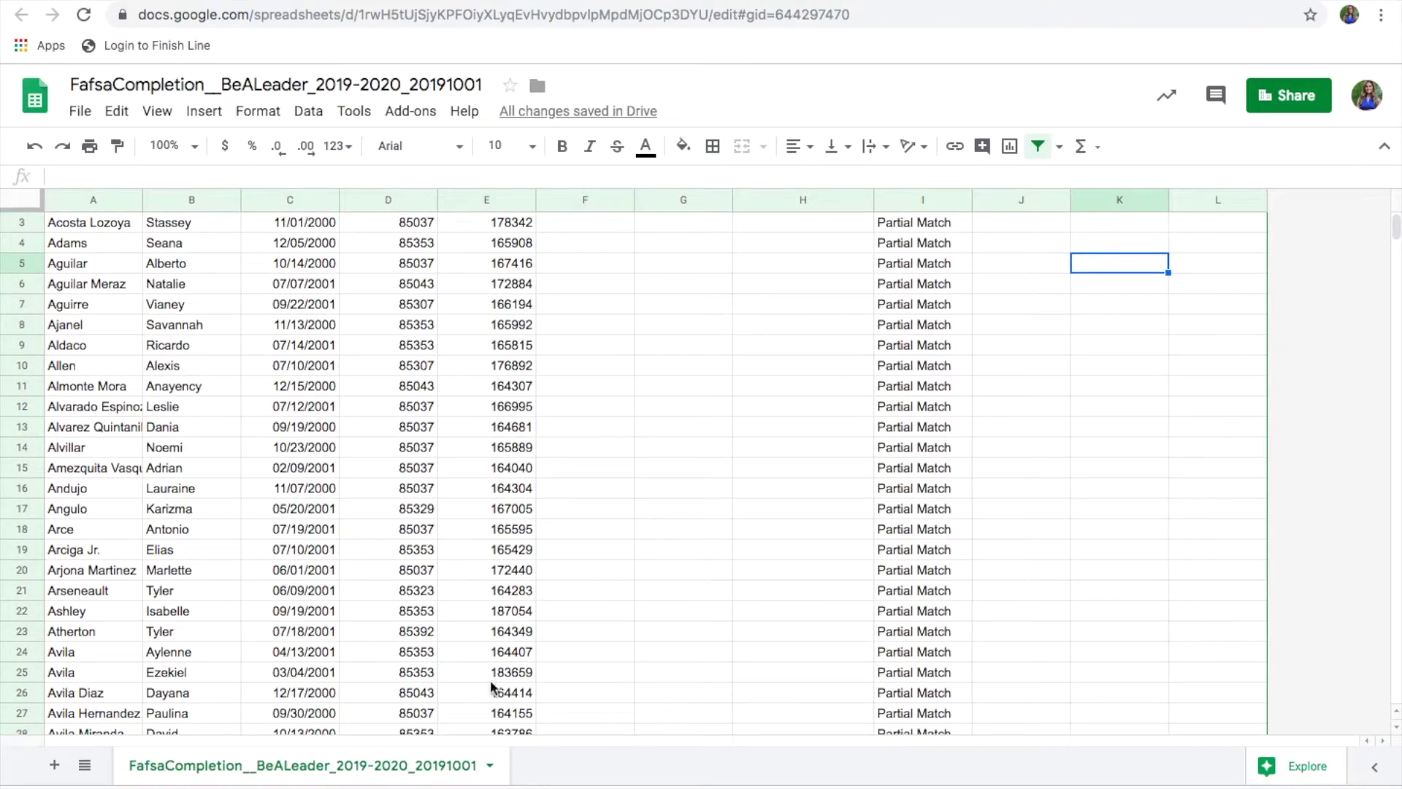
{"action": "scroll", "coordinate": [1011, 320], "scroll_direction": "up", "scroll_amount": 2}
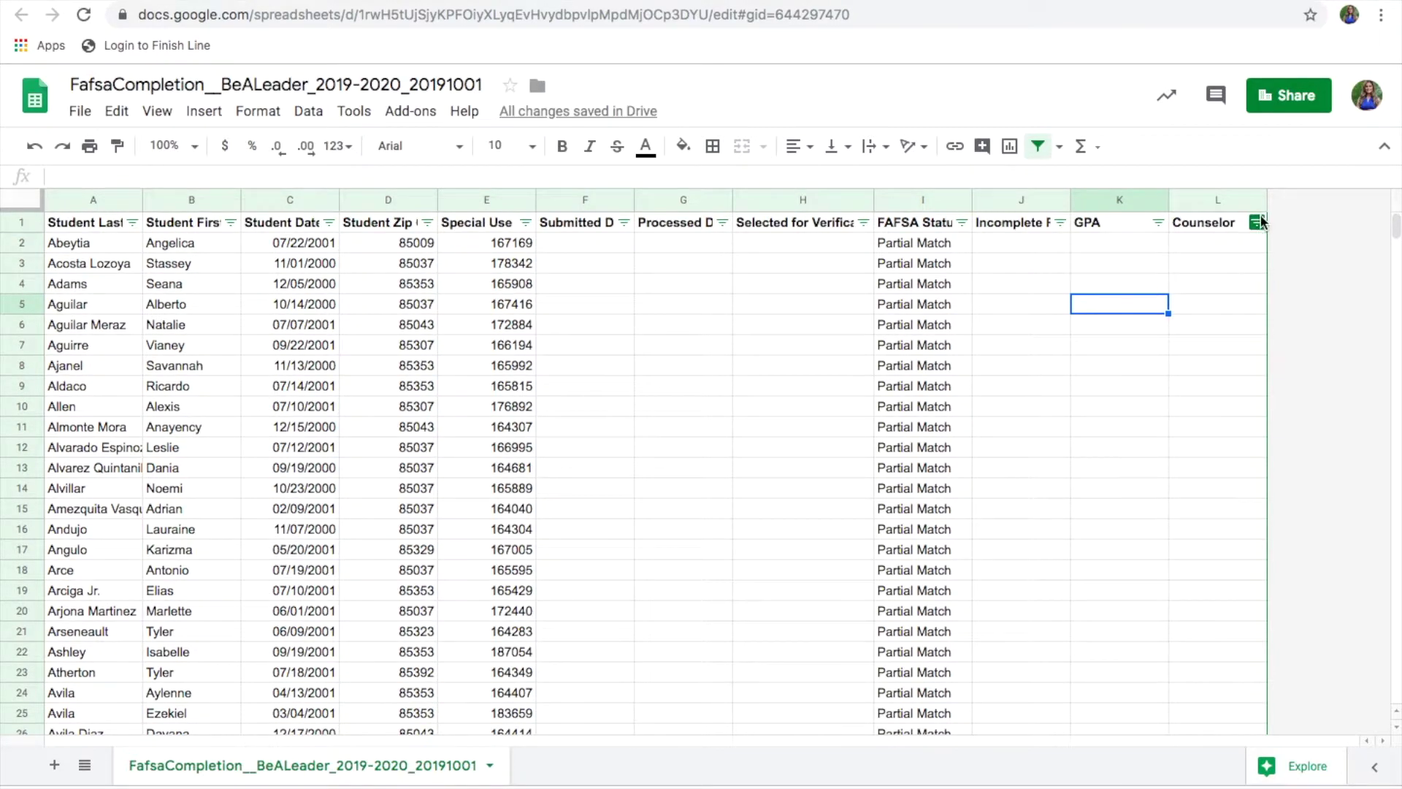
{"action": "left_click", "coordinate": [1231, 223]}
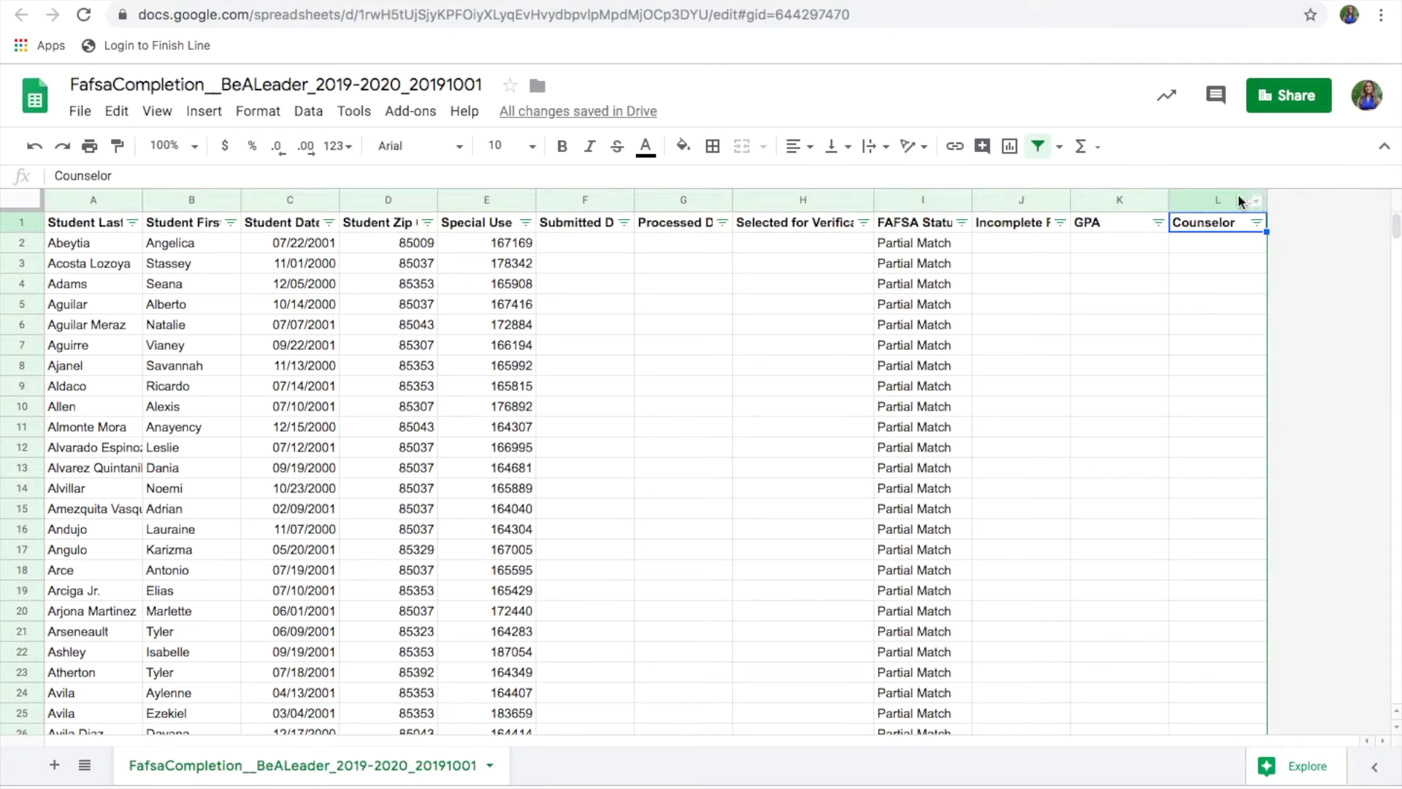
{"action": "right_click", "coordinate": [1237, 197]}
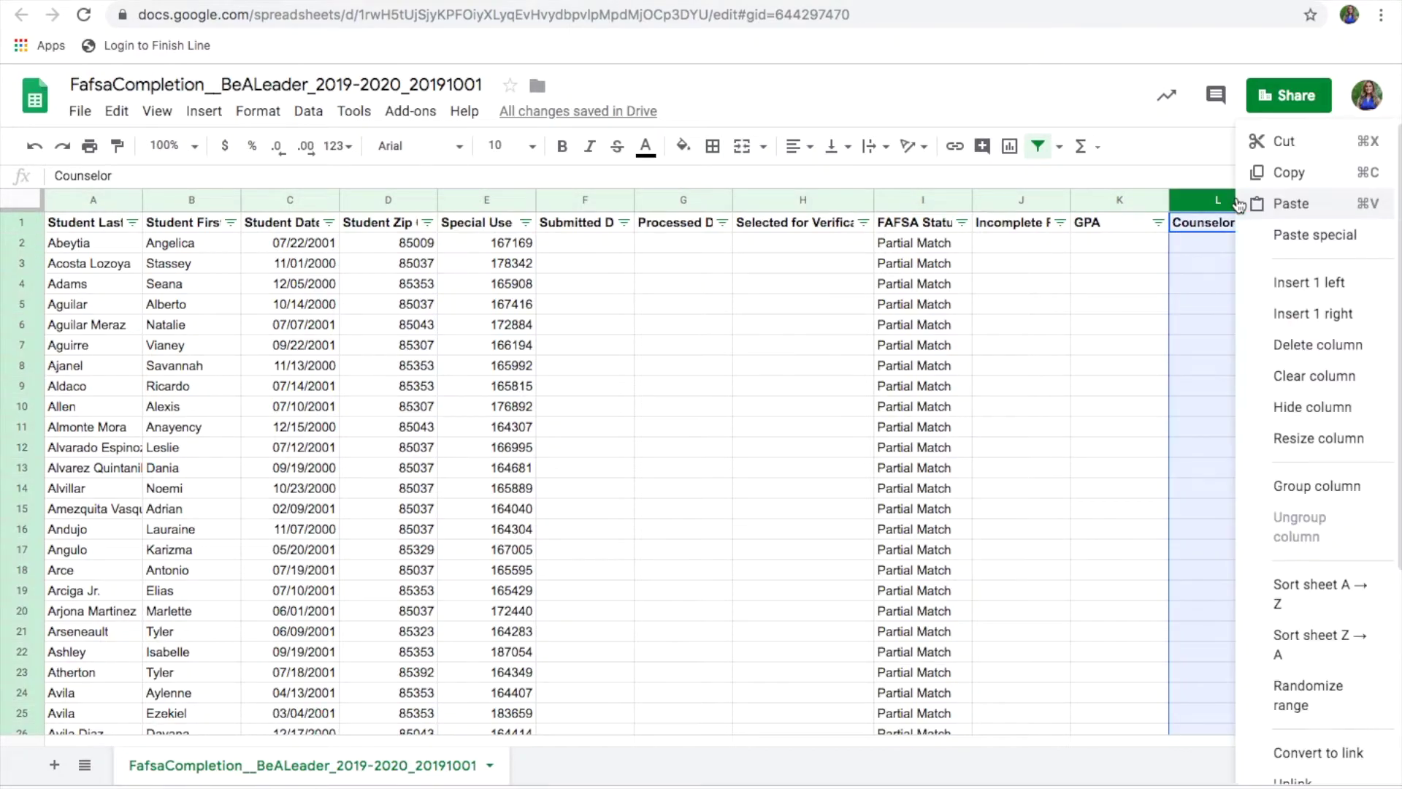
{"action": "left_click", "coordinate": [1283, 316]}
{"action": "left_click", "coordinate": [1306, 221]}
{"action": "type", "text": "School"}
{"action": "left_click", "coordinate": [1150, 300]}
Step: Make the School header in M1 bold
{"action": "left_click", "coordinate": [1311, 224]}
{"action": "left_click", "coordinate": [561, 146]}
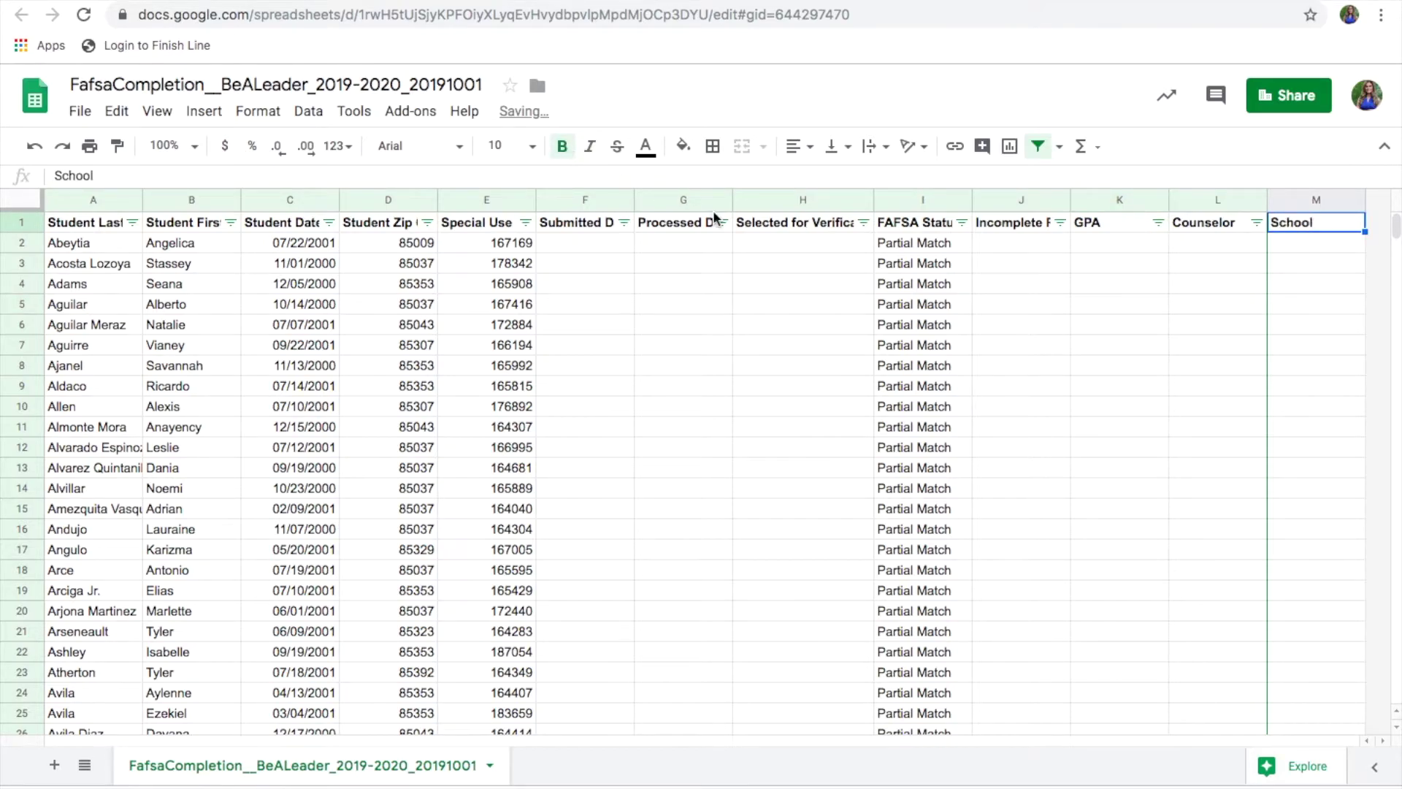
{"action": "left_click", "coordinate": [953, 308]}
{"action": "left_click", "coordinate": [1308, 226]}
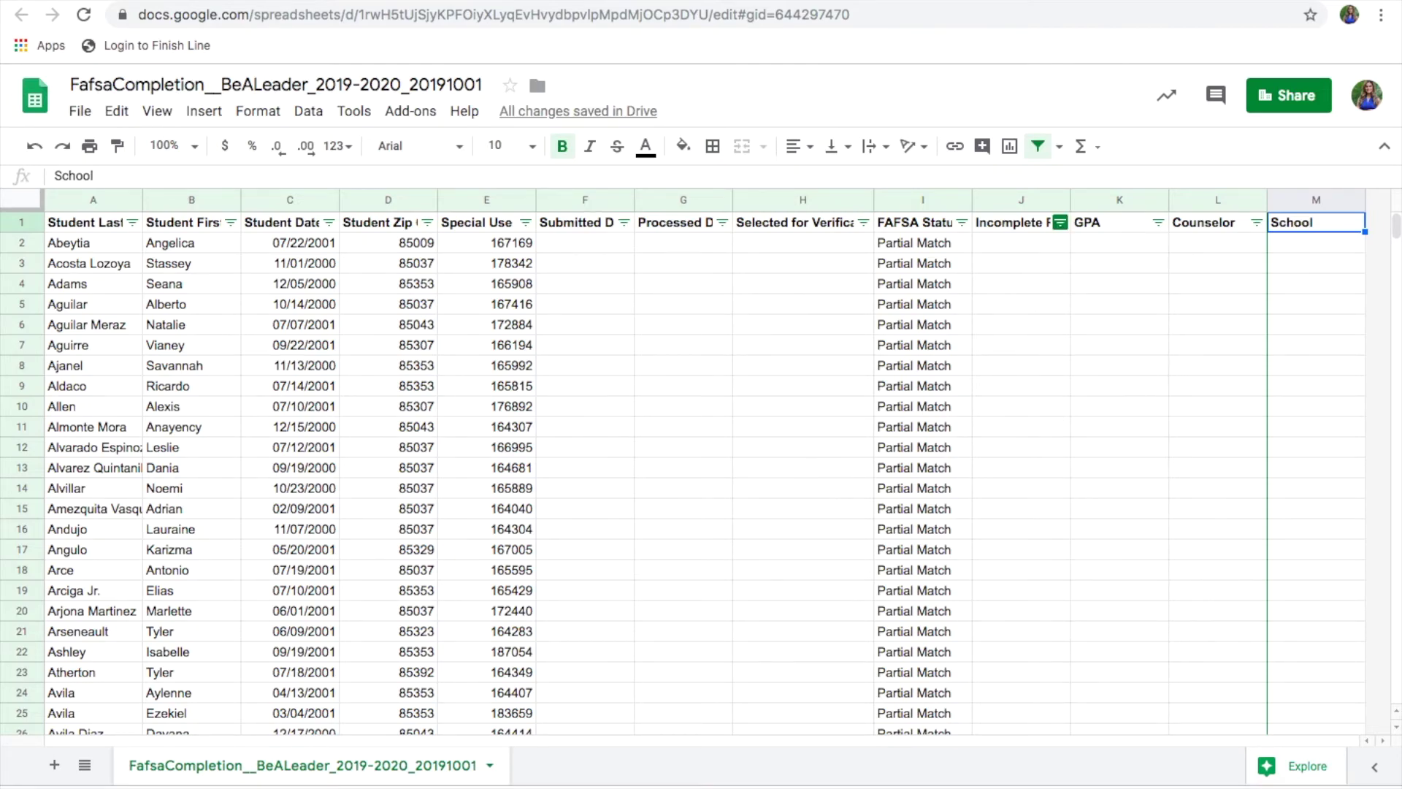
{"action": "mouse_move", "coordinate": [115, 3]}
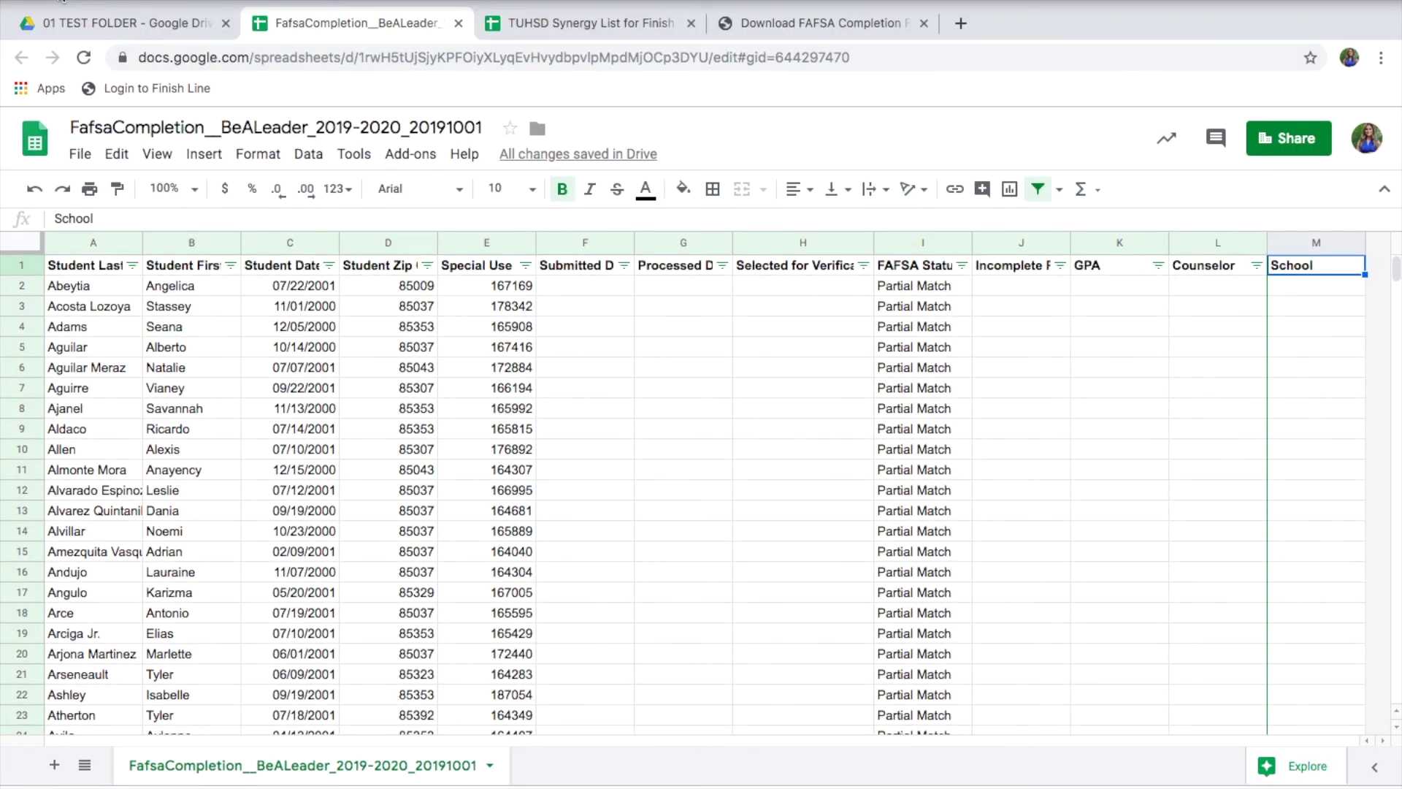